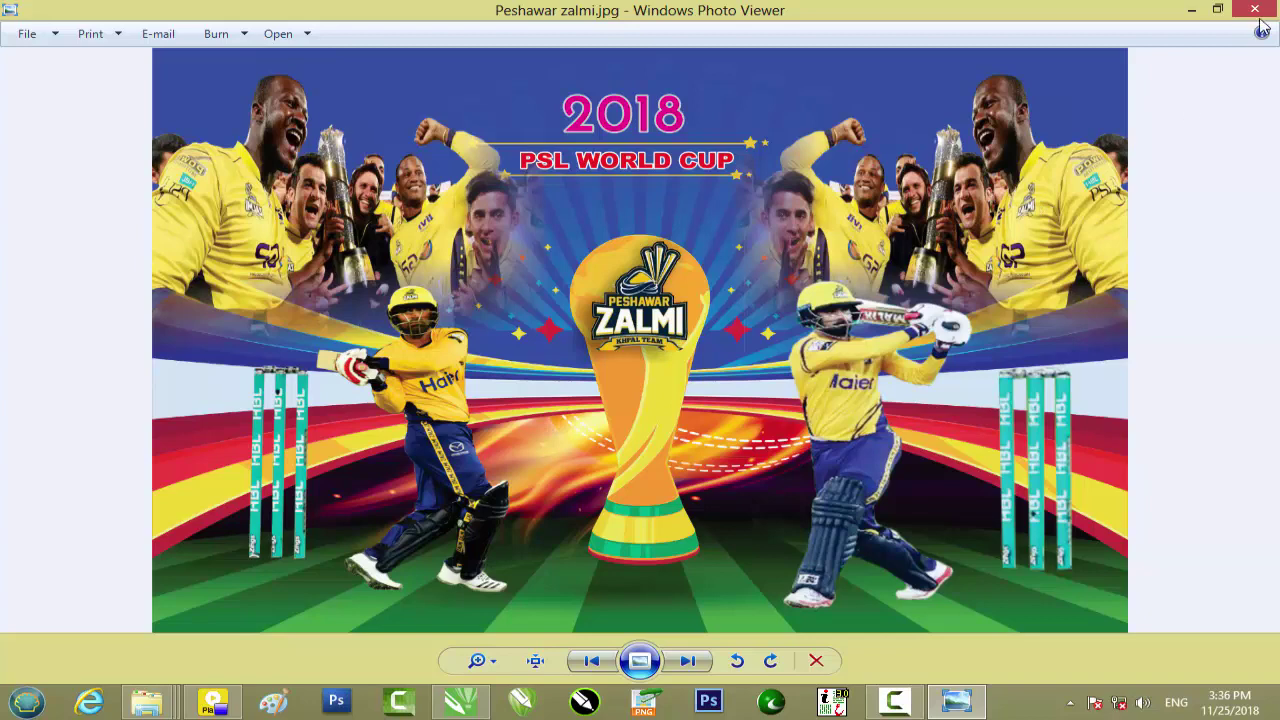
Step: Close the finished banner preview and switch to peshawar zalmi.cdr in CorelDRAW, clearing the current object selection
left_click(1258, 12)
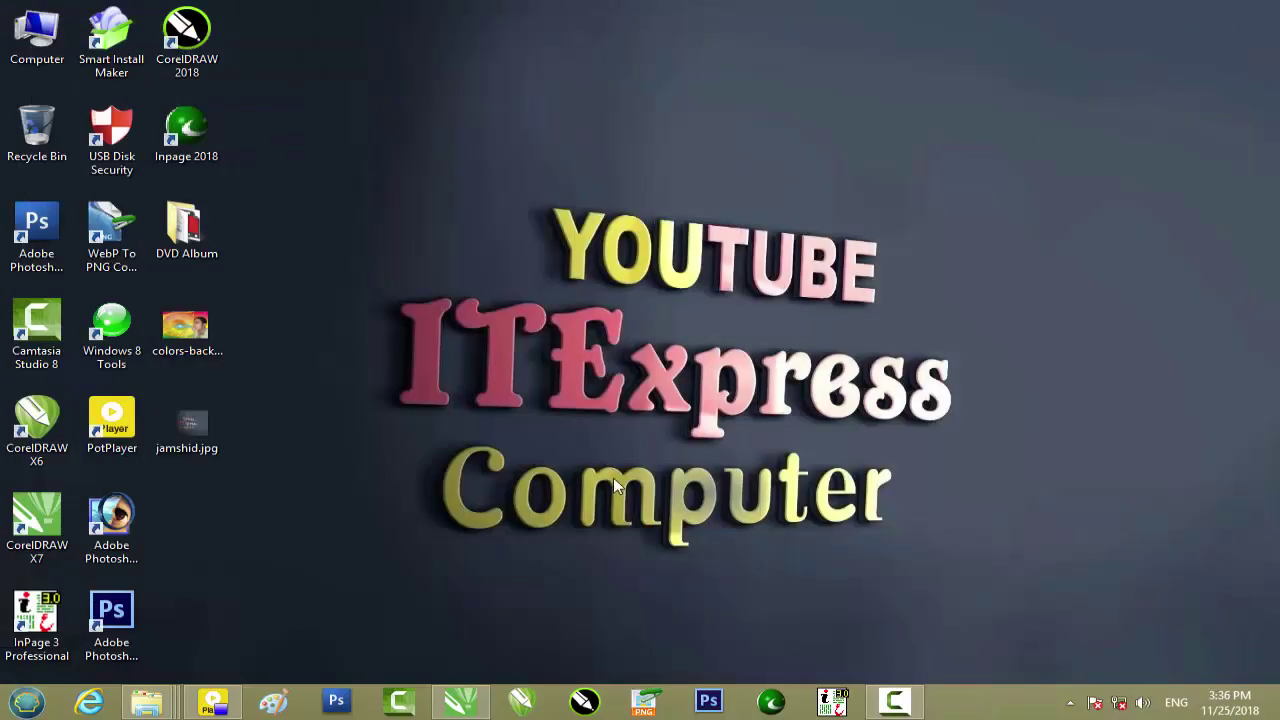
mouse_move(458, 702)
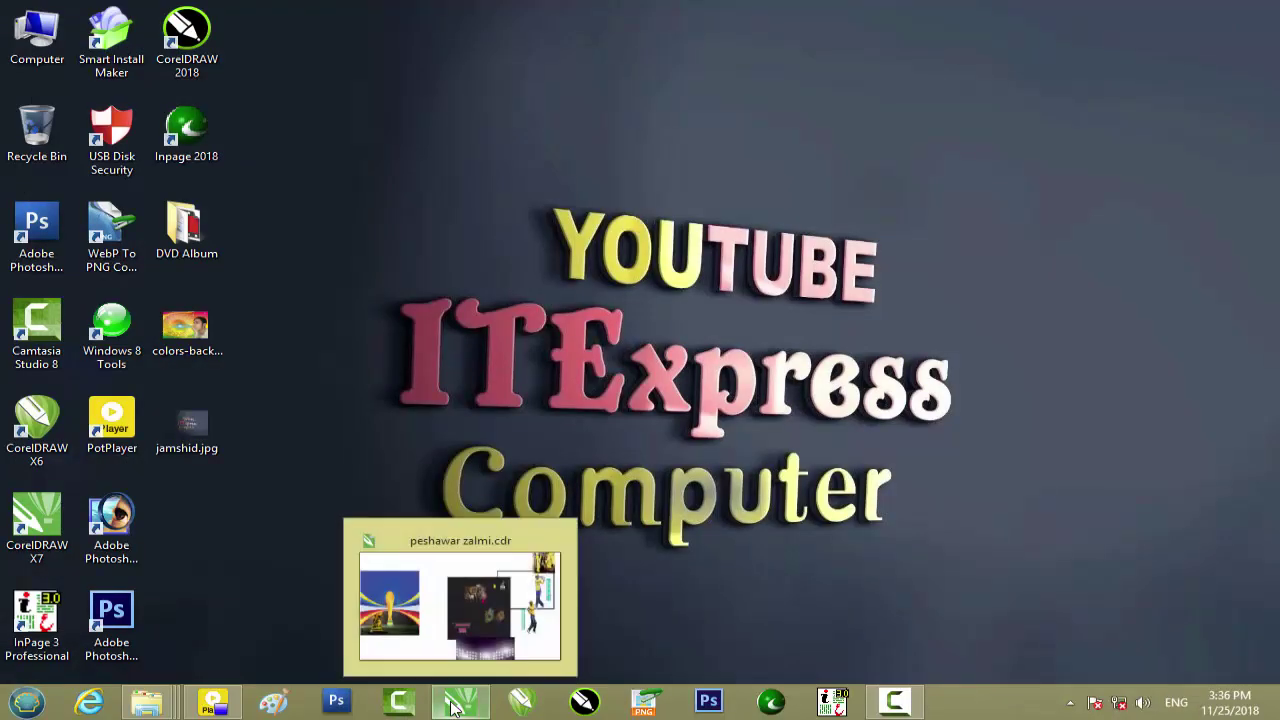
left_click(447, 630)
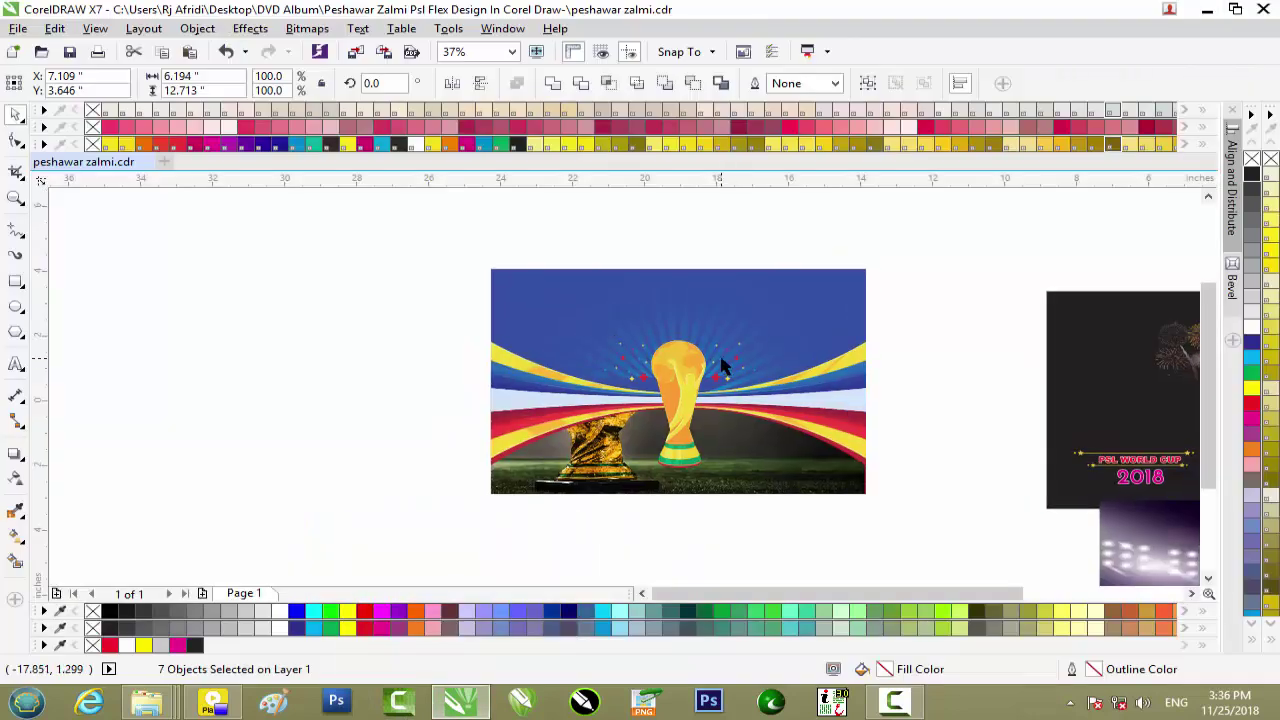
left_click(720, 362)
left_click(920, 330)
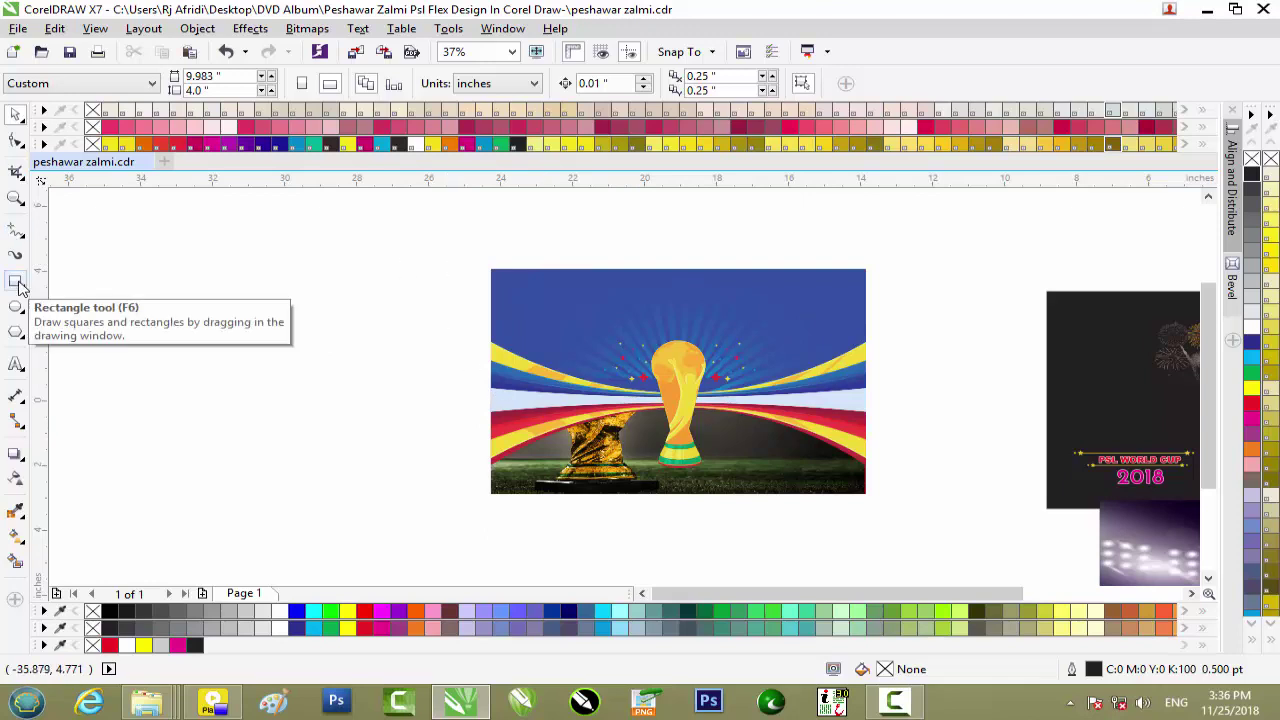
scroll(608, 316, "up", 3)
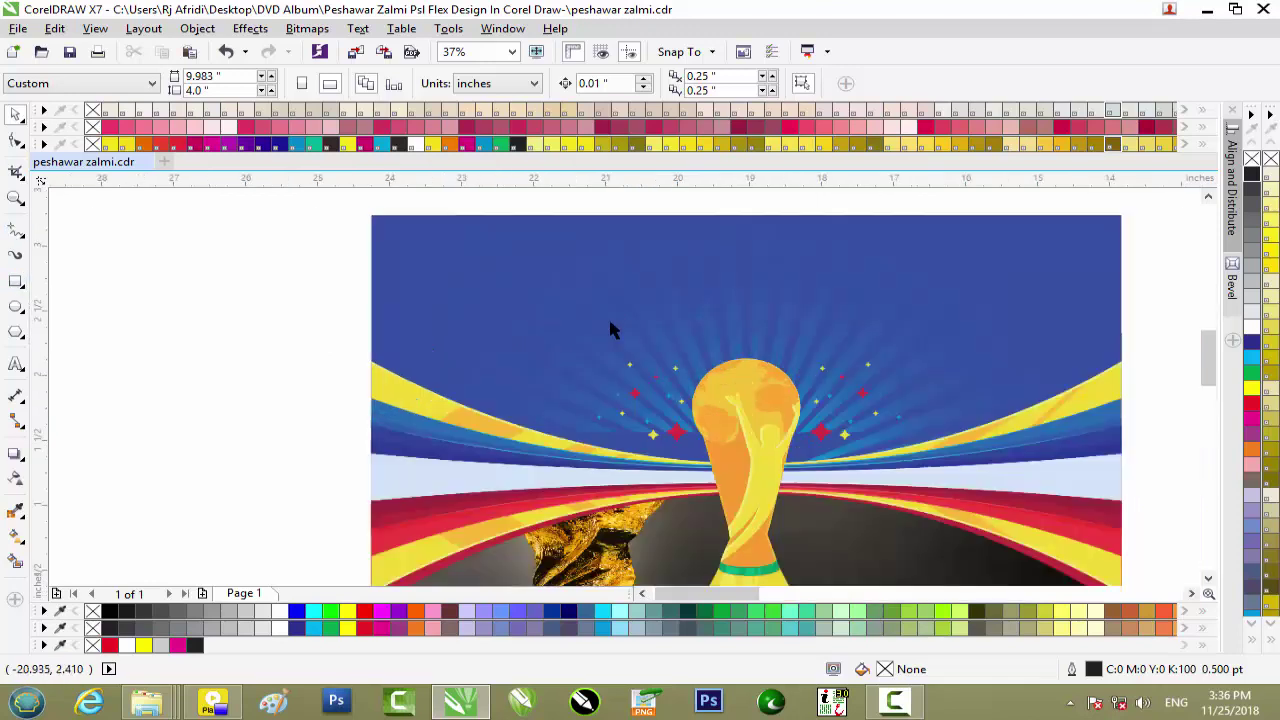
scroll(608, 316, "down", 3)
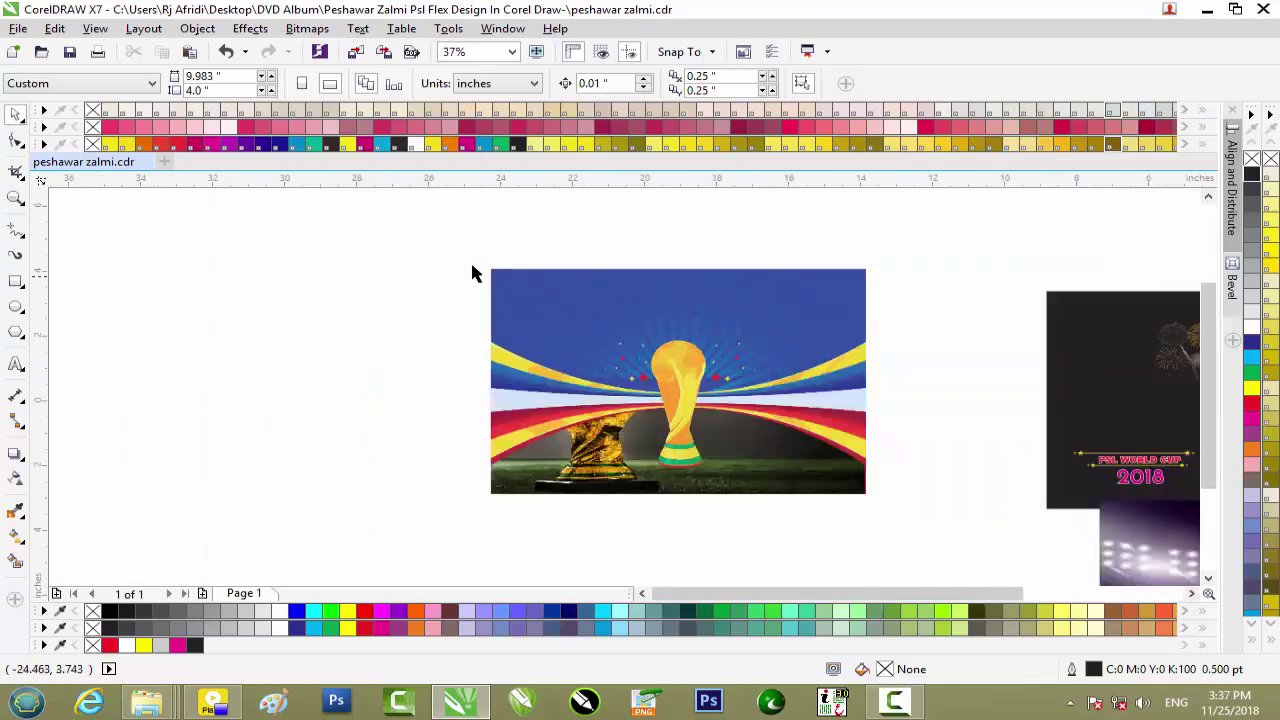
Step: Delete the dark gold-trophy photo from inside the PowerClip at the base of the World Cup background and finish editing
left_click(605, 463)
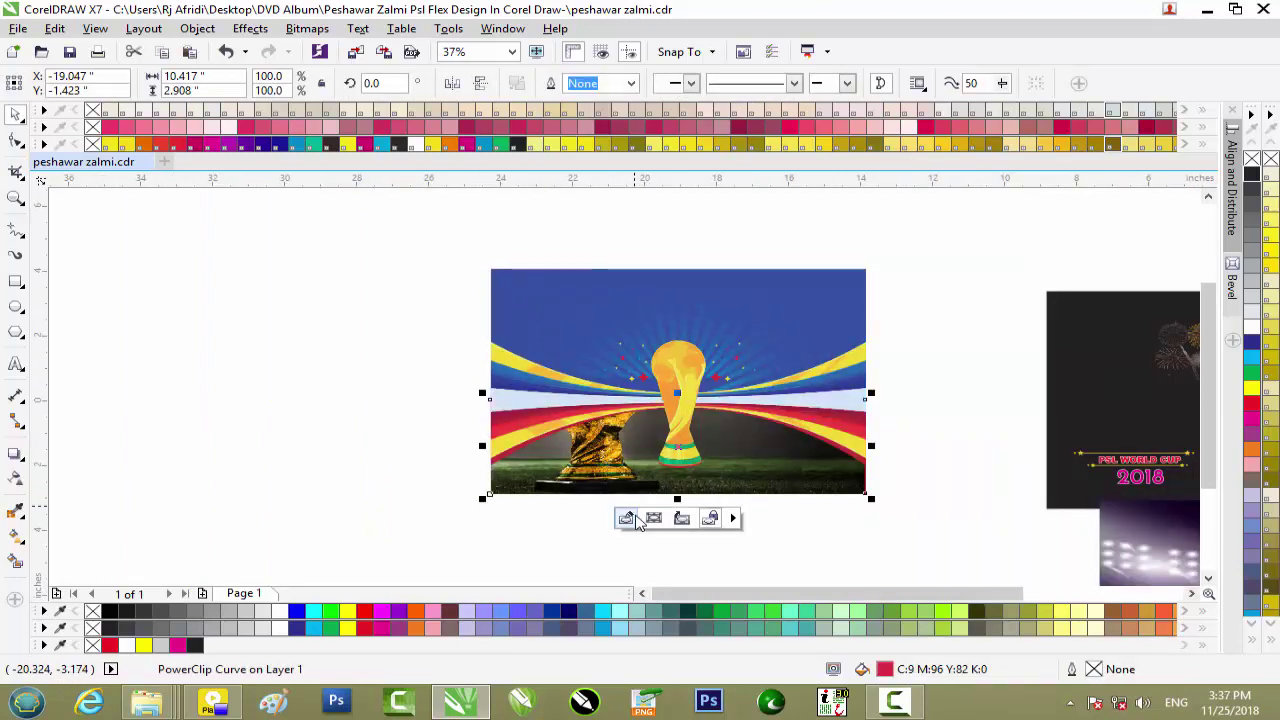
left_click(627, 519)
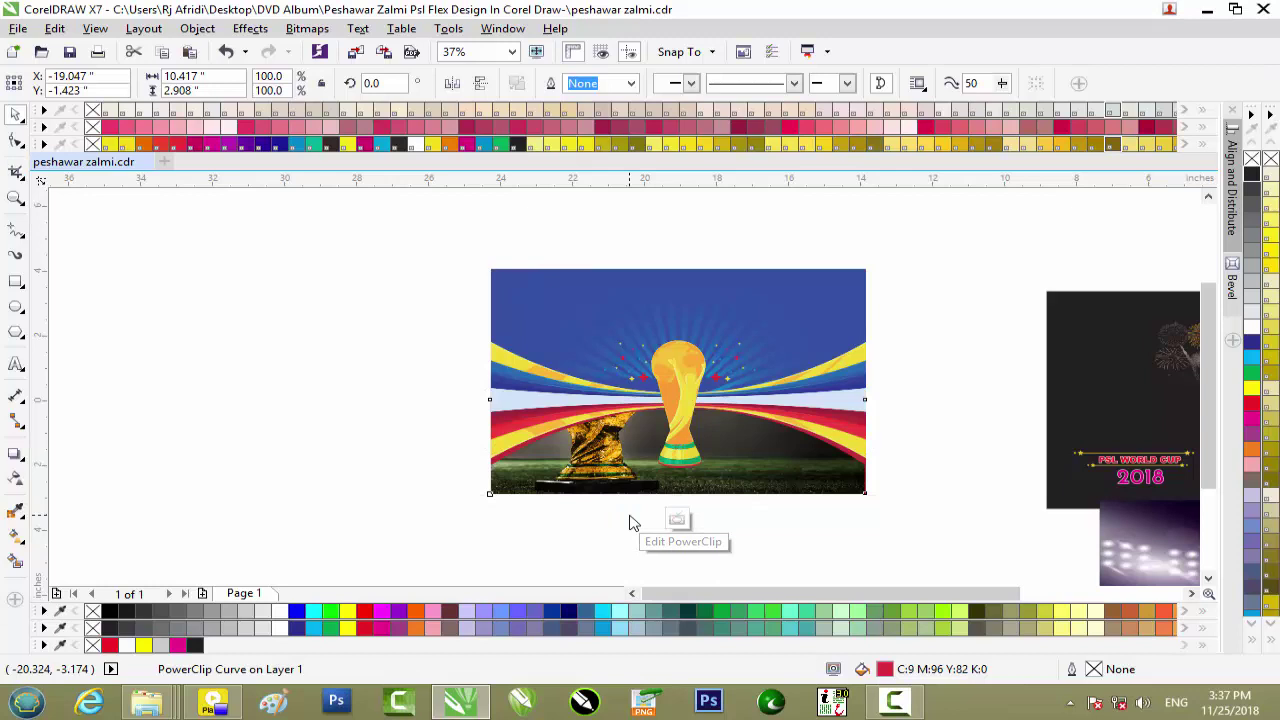
left_click(692, 452)
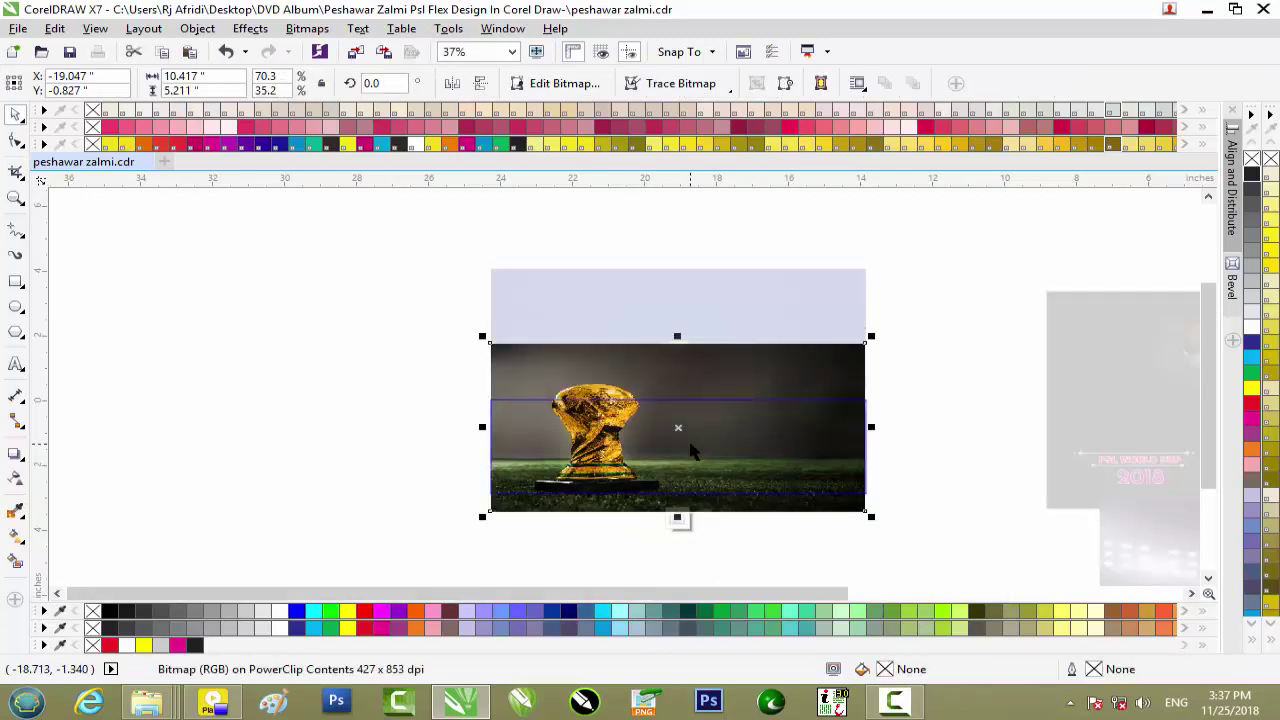
key("Delete")
left_click(678, 519)
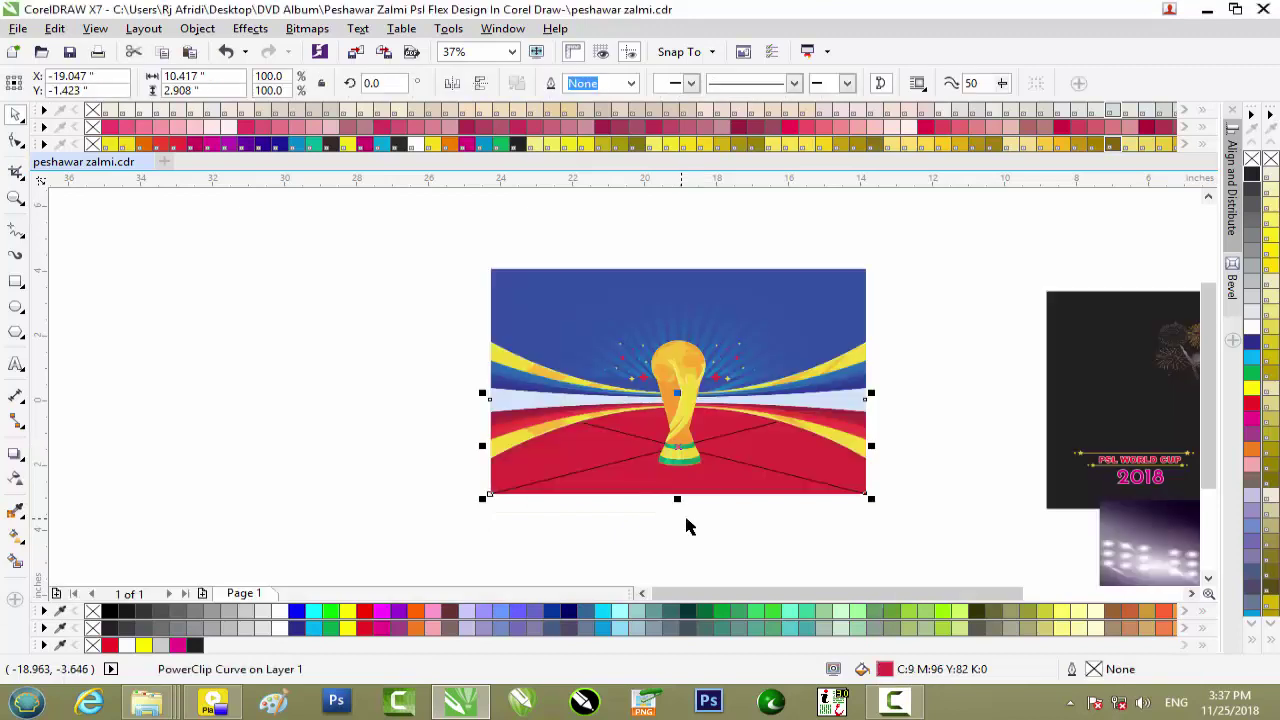
left_click(866, 534)
Step: Place the stadium image with the flaming cricket ball inside the red PowerClip shape beneath the background's curved stripes
scroll(866, 534, "down", 2)
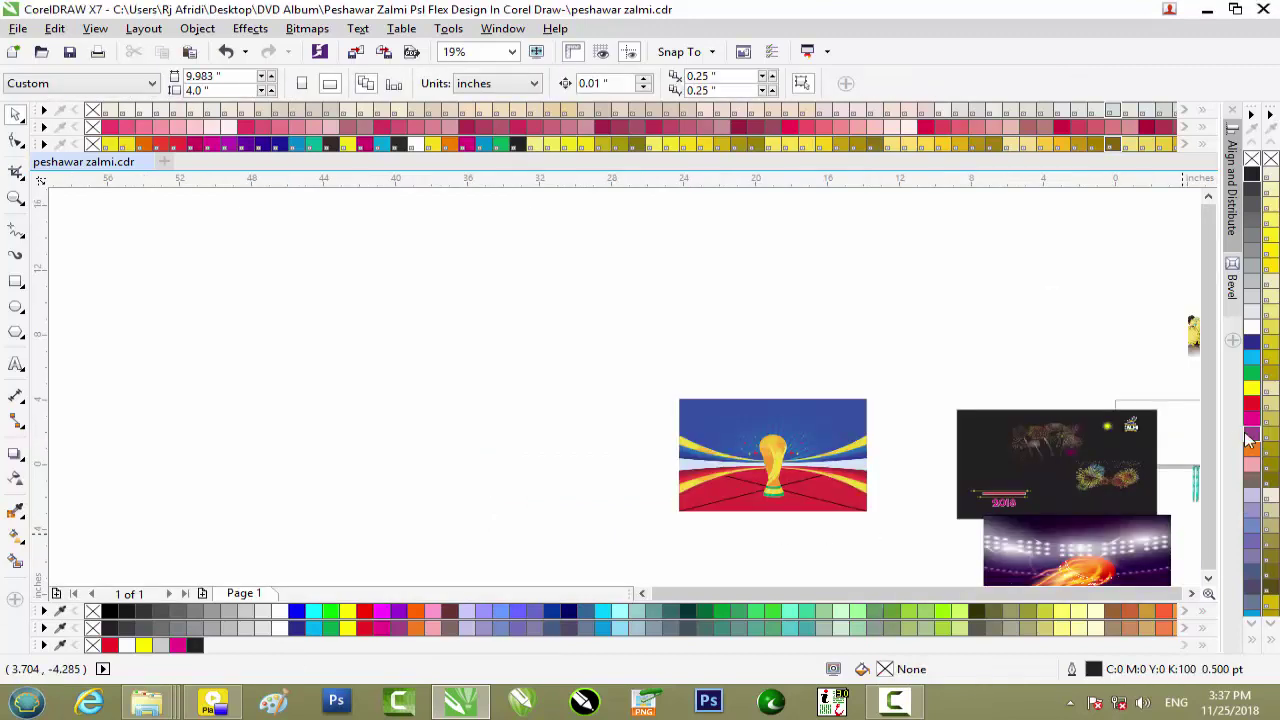
left_click(1208, 578)
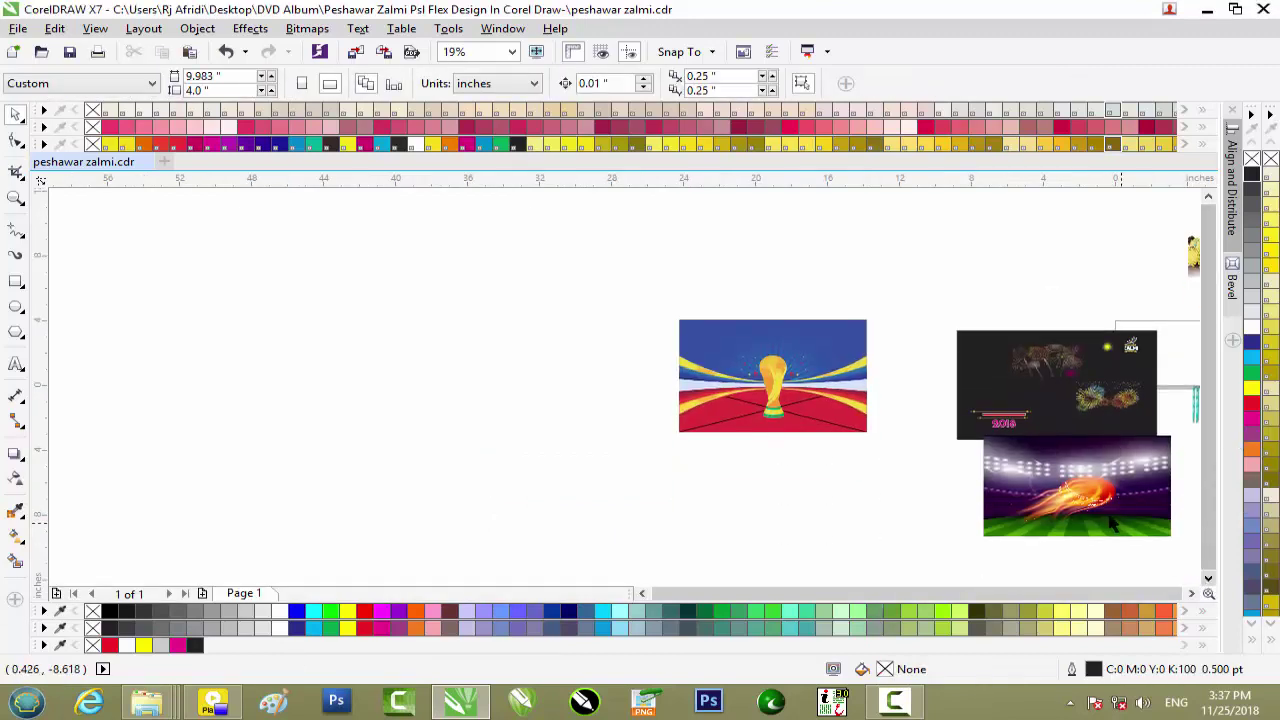
left_click(990, 445)
right_click(990, 445)
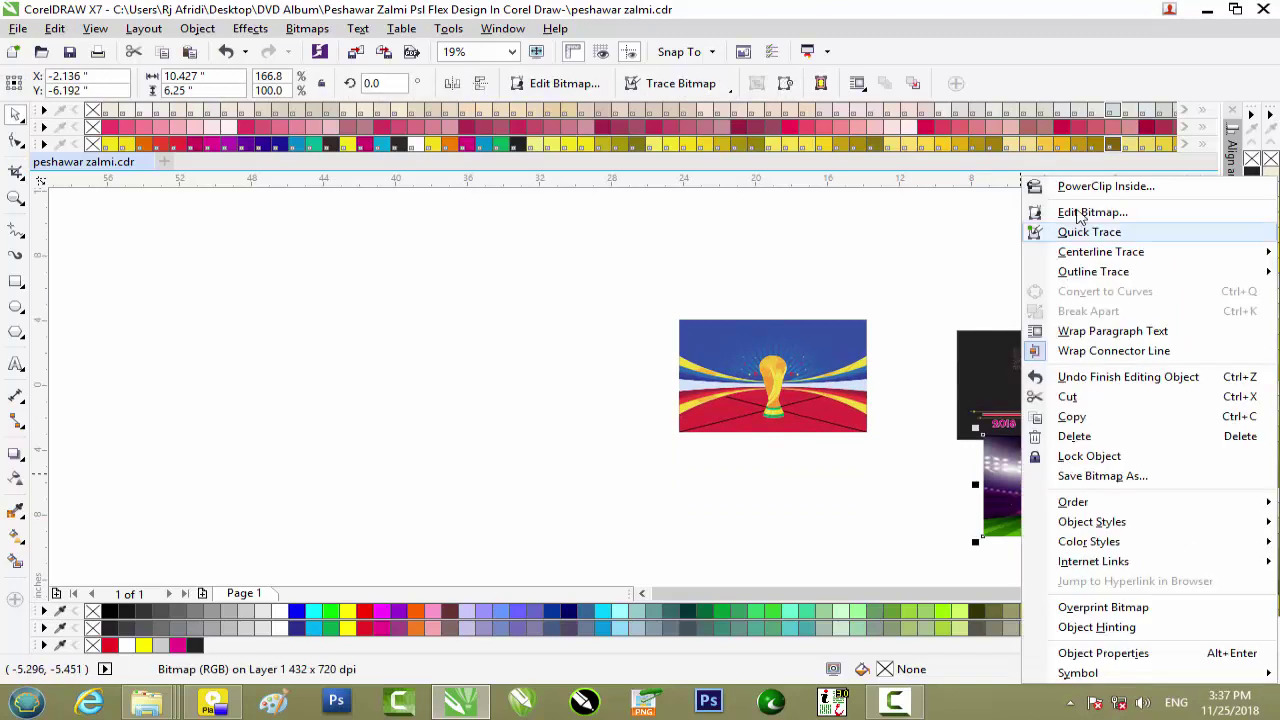
left_click(957, 478)
left_click_drag(1057, 483, 735, 445)
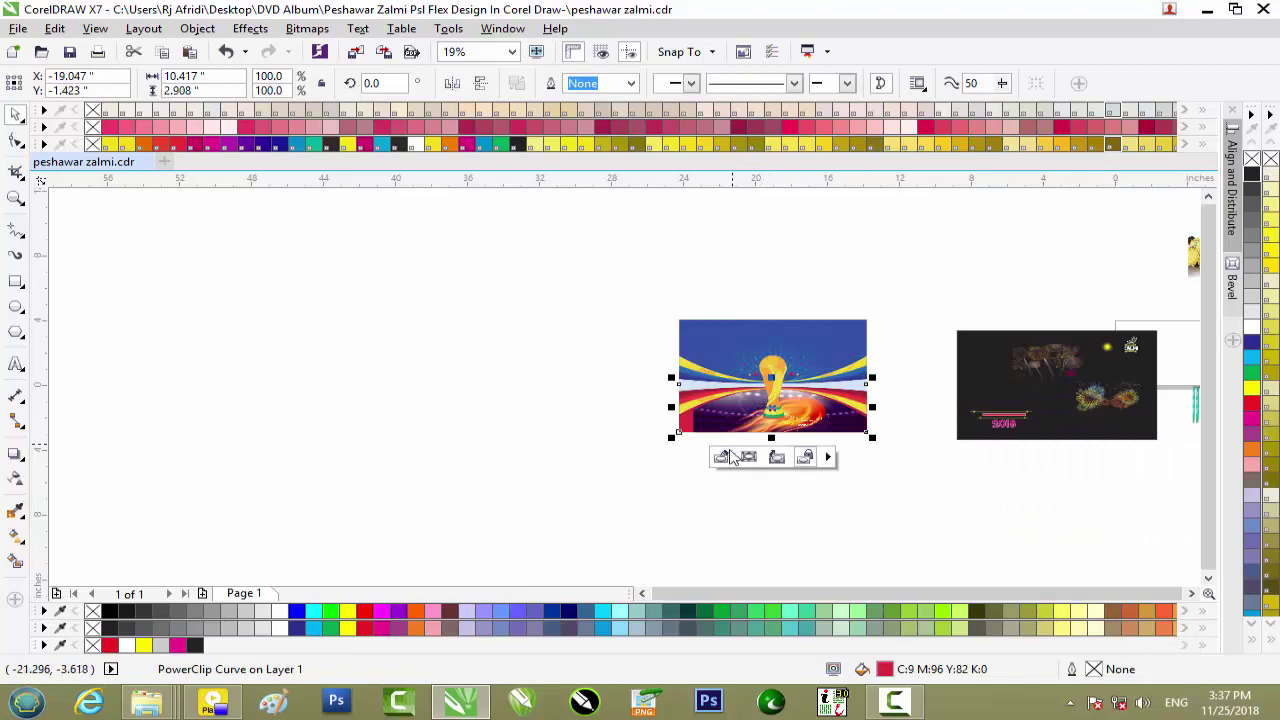
Step: Edit the PowerClip contents, shift the stadium image over the frame and widen it to about 10.82 inches to cover both sides
left_click(722, 456)
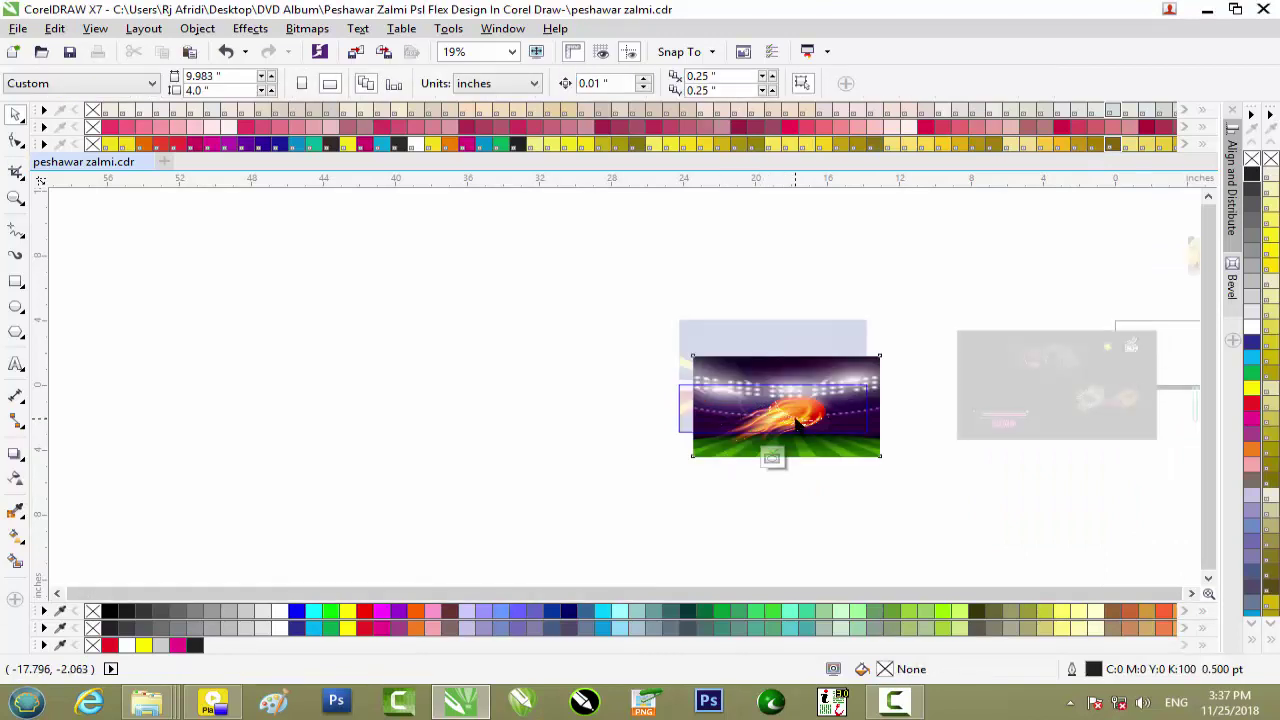
left_click(796, 423)
scroll(796, 421, "up", 2)
key("Left")
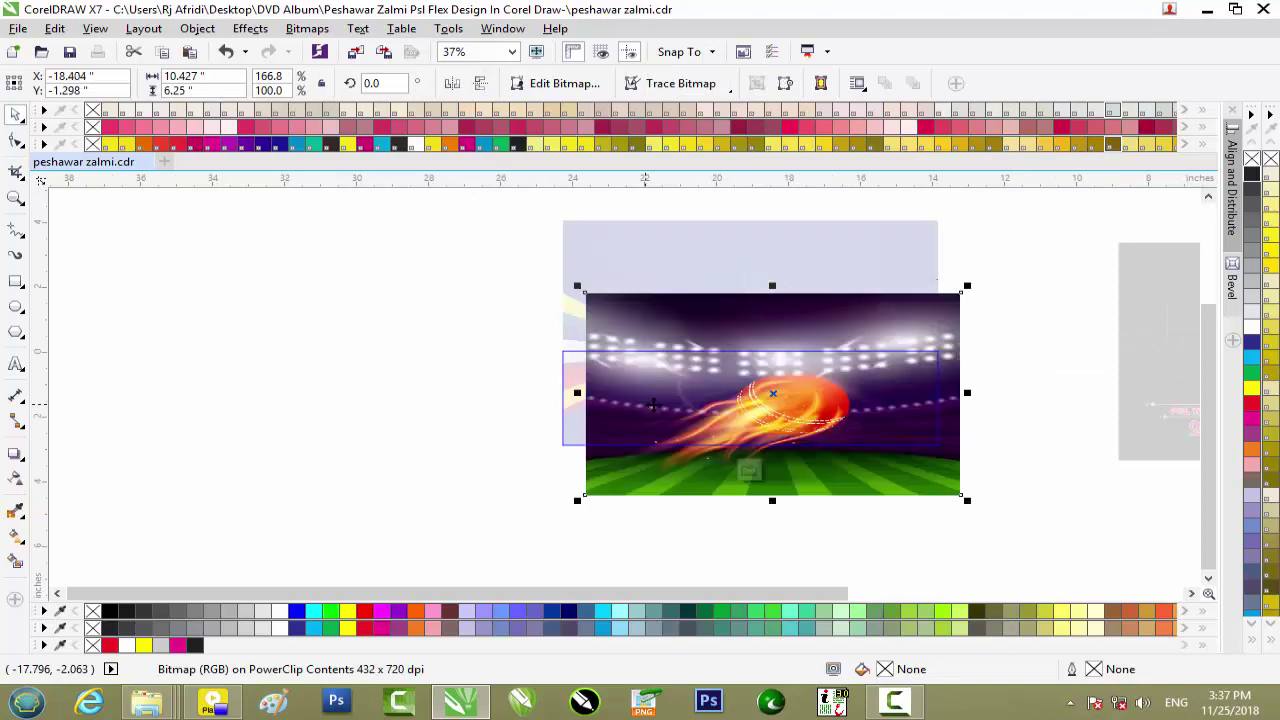
left_click_drag(695, 387, 674, 391)
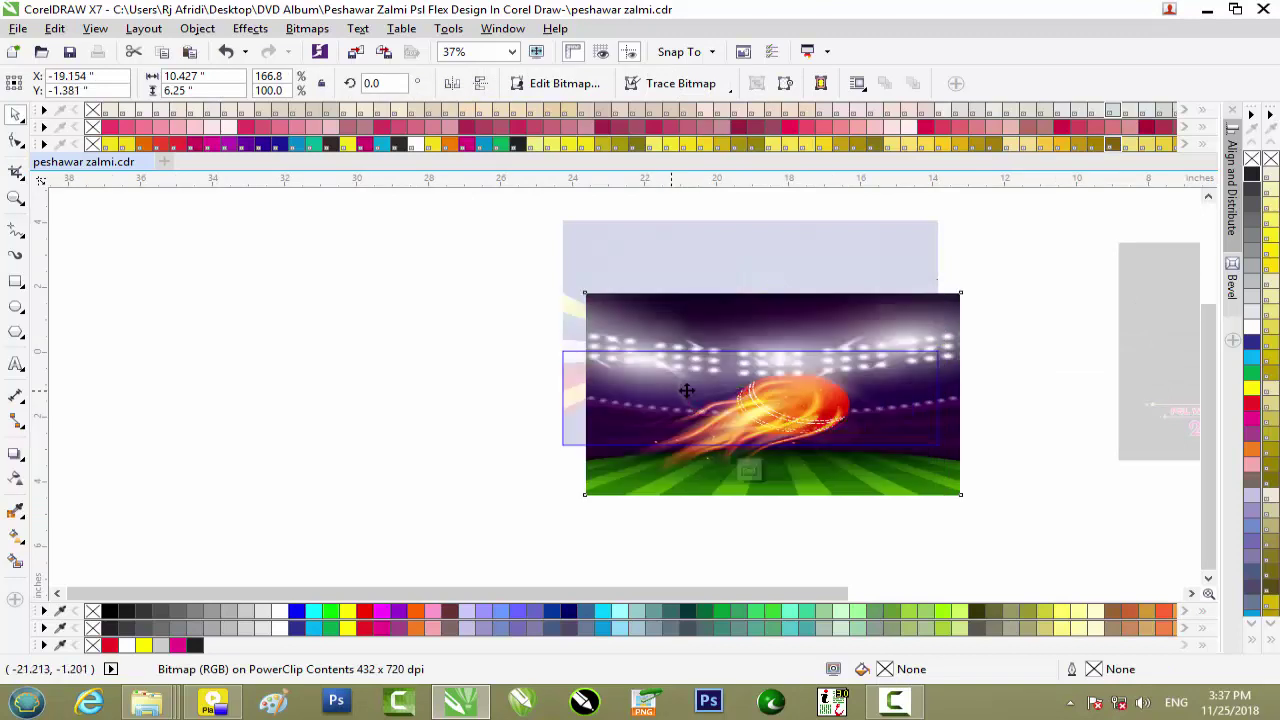
left_click_drag(942, 396, 955, 397)
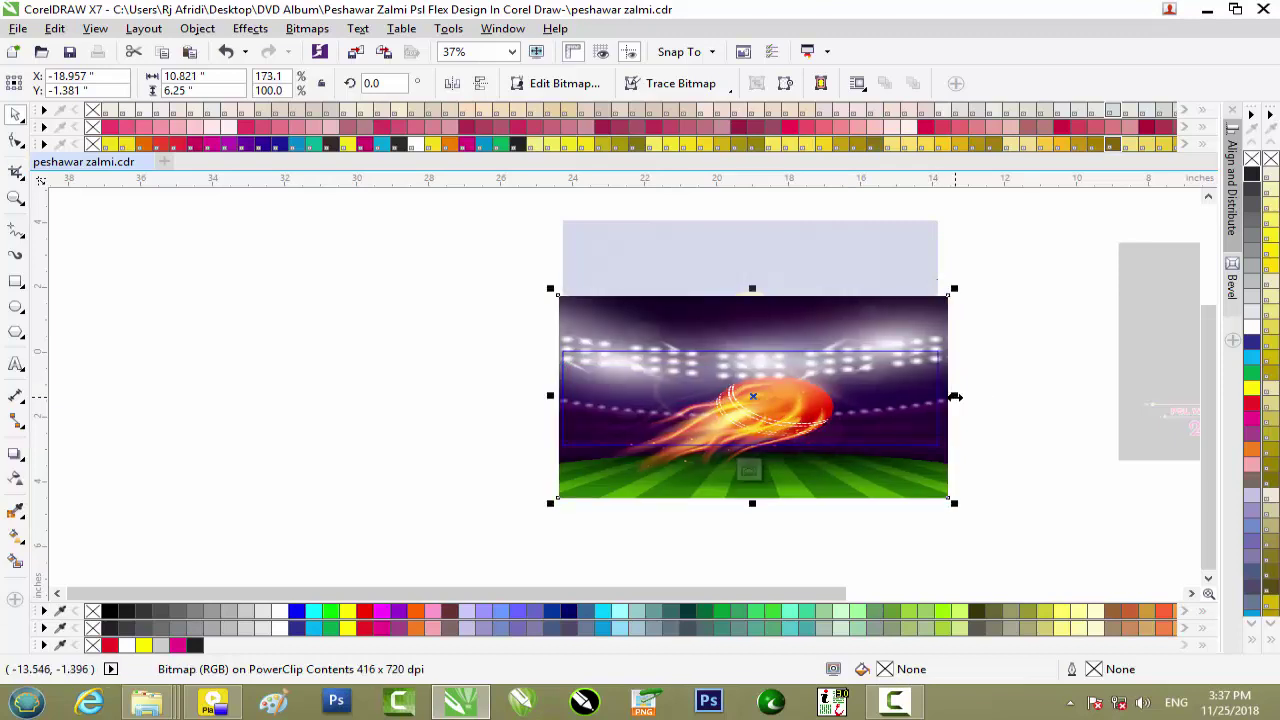
left_click(750, 472)
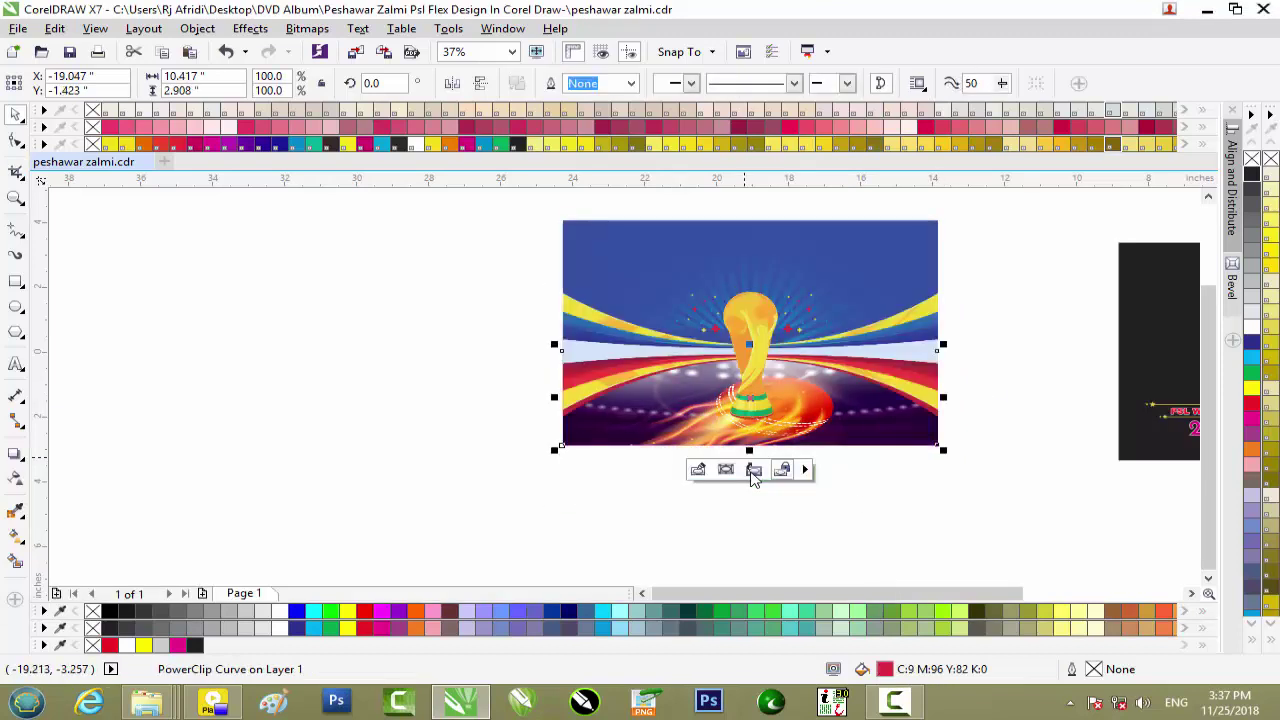
Step: Reopen the PowerClip and raise the stadium image to about Y 0.119 inches so the green pitch fills the frame's base
left_click(697, 472)
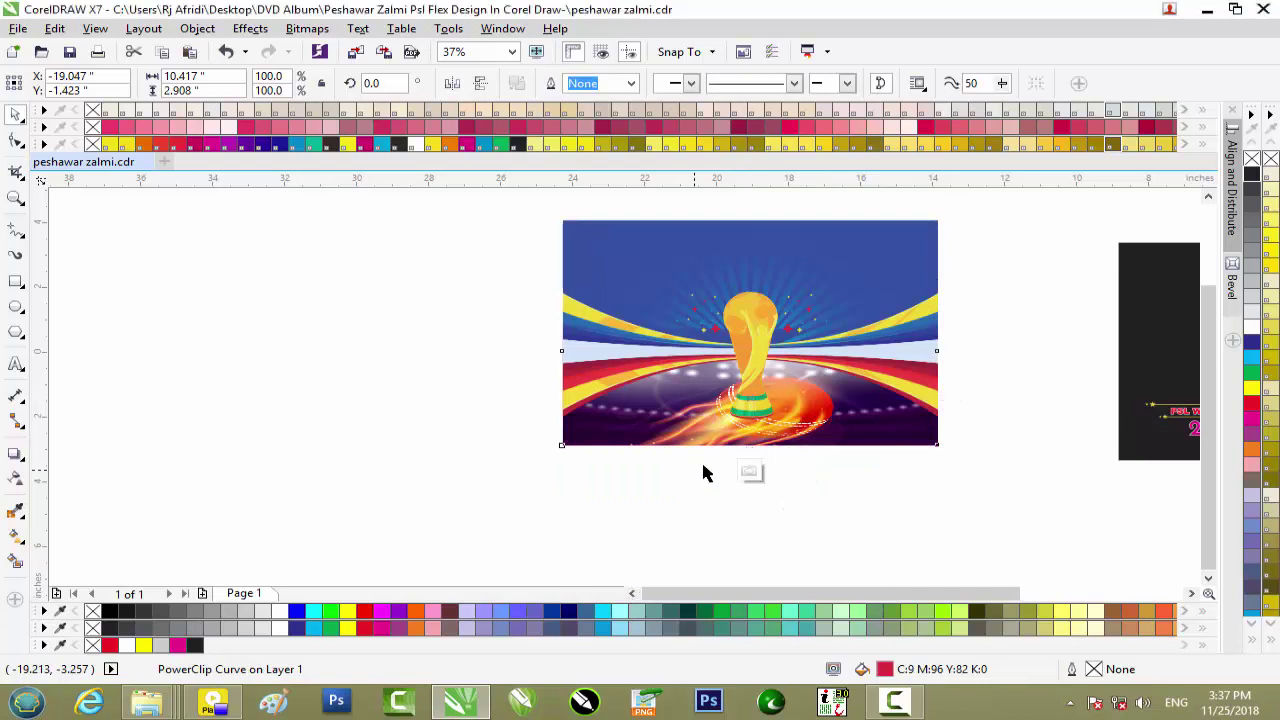
left_click(777, 429)
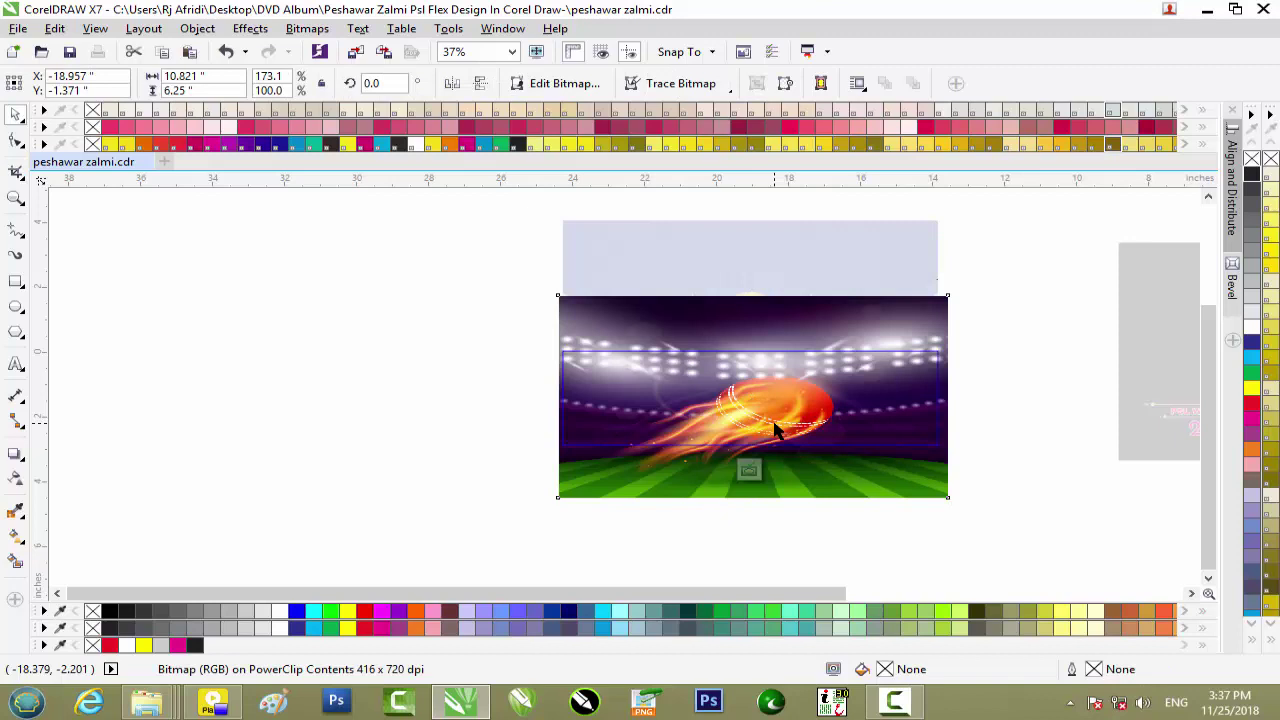
key("Up")
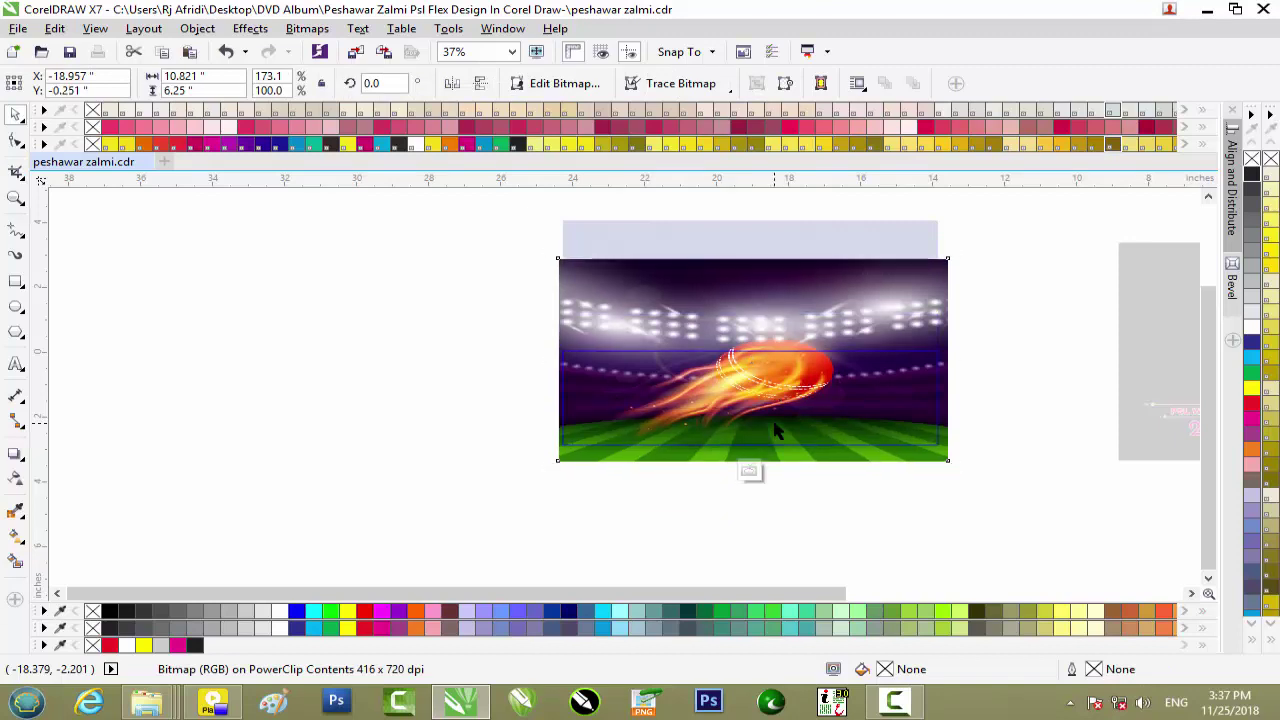
key("Up")
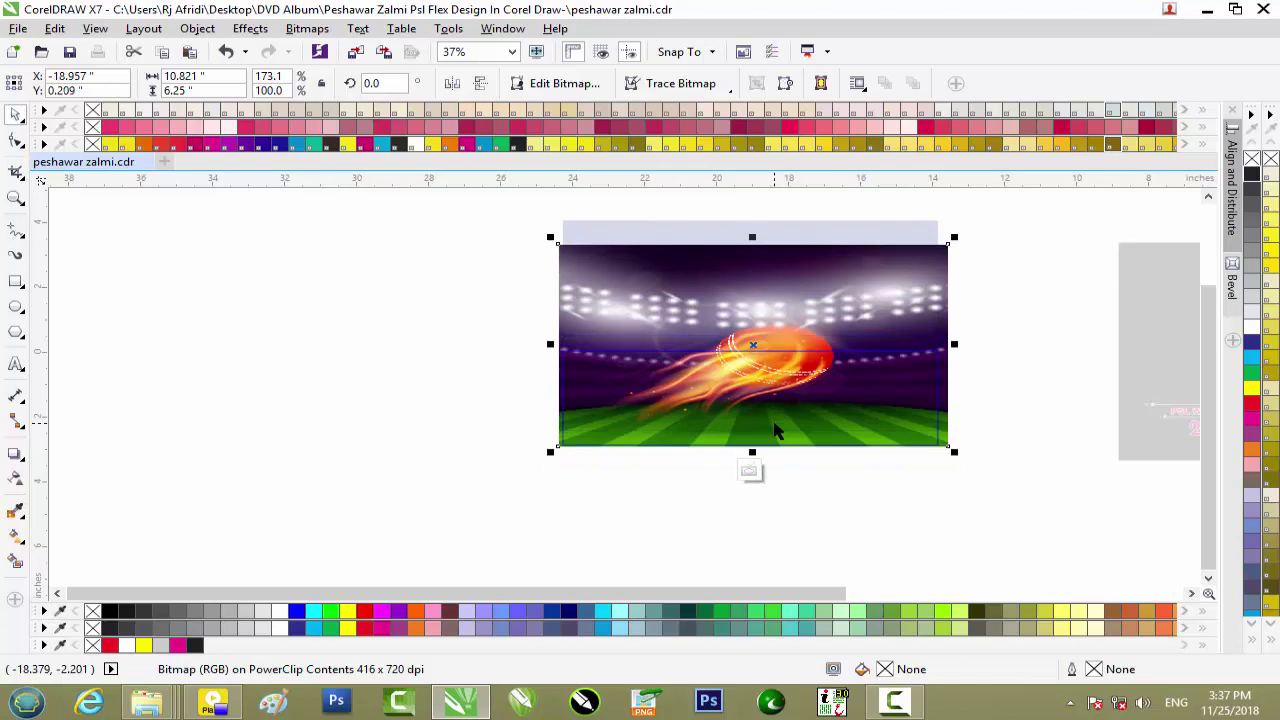
key("Down")
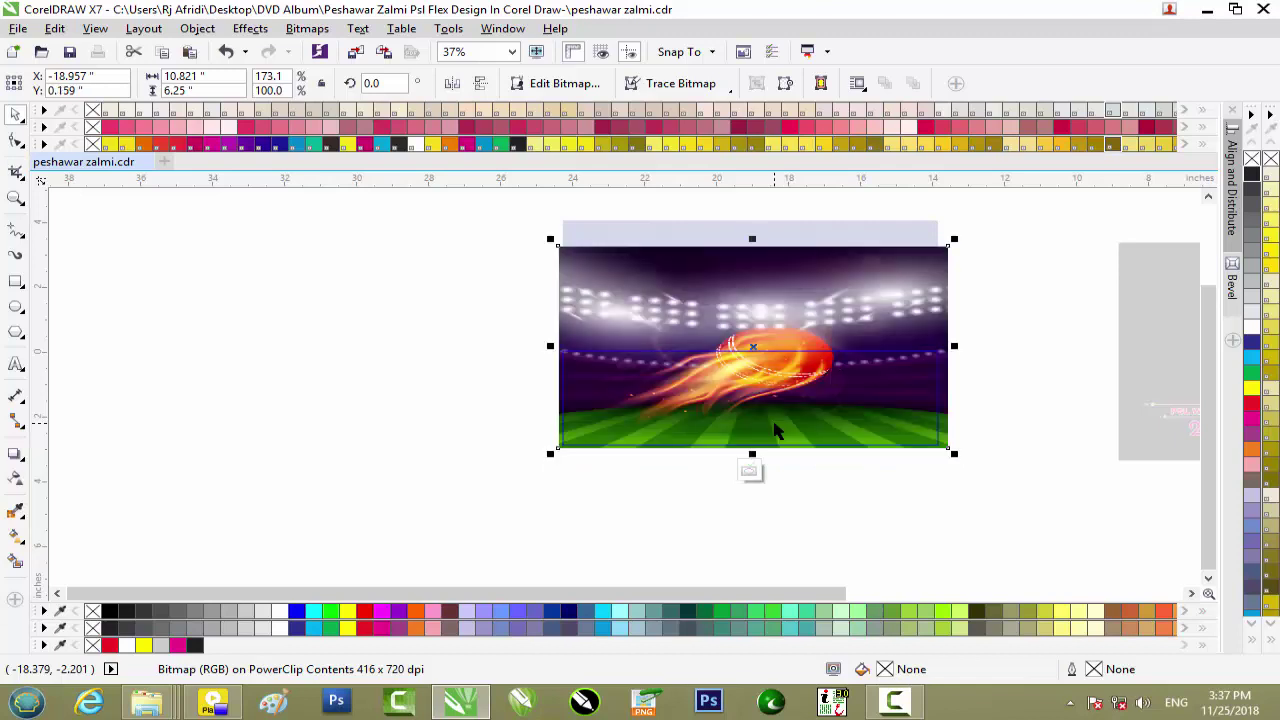
key("Down")
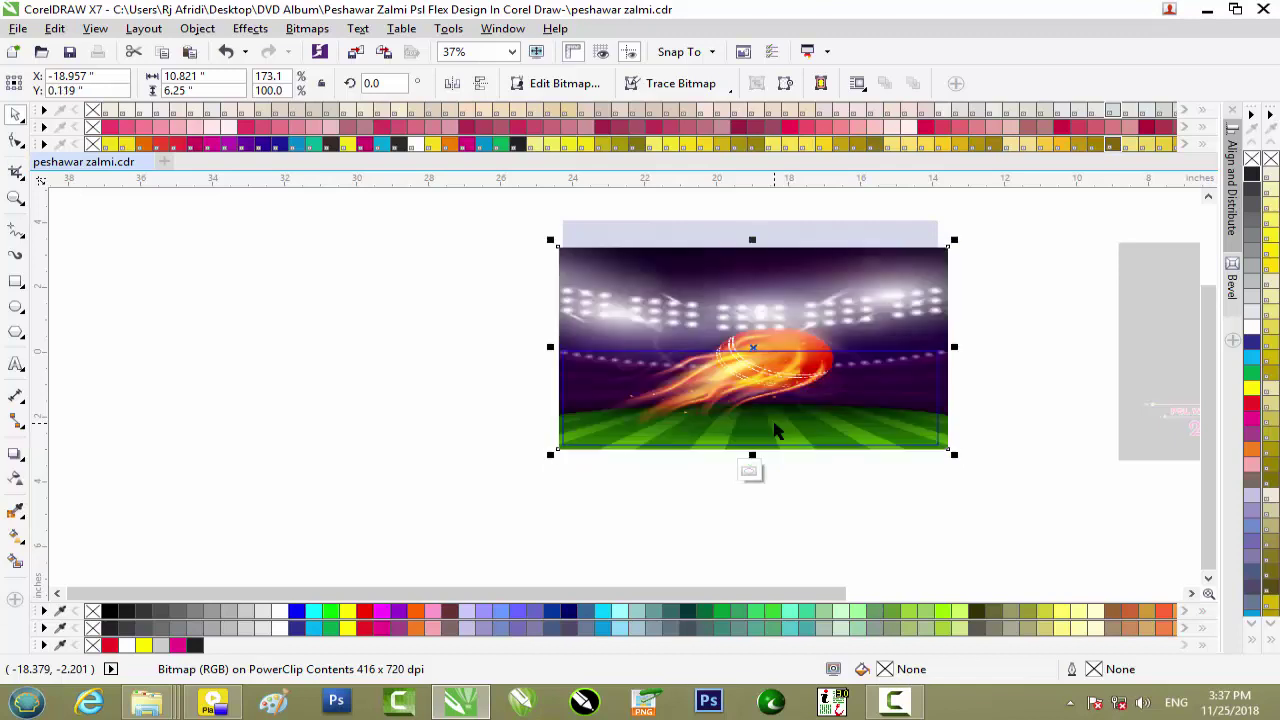
left_click(750, 471)
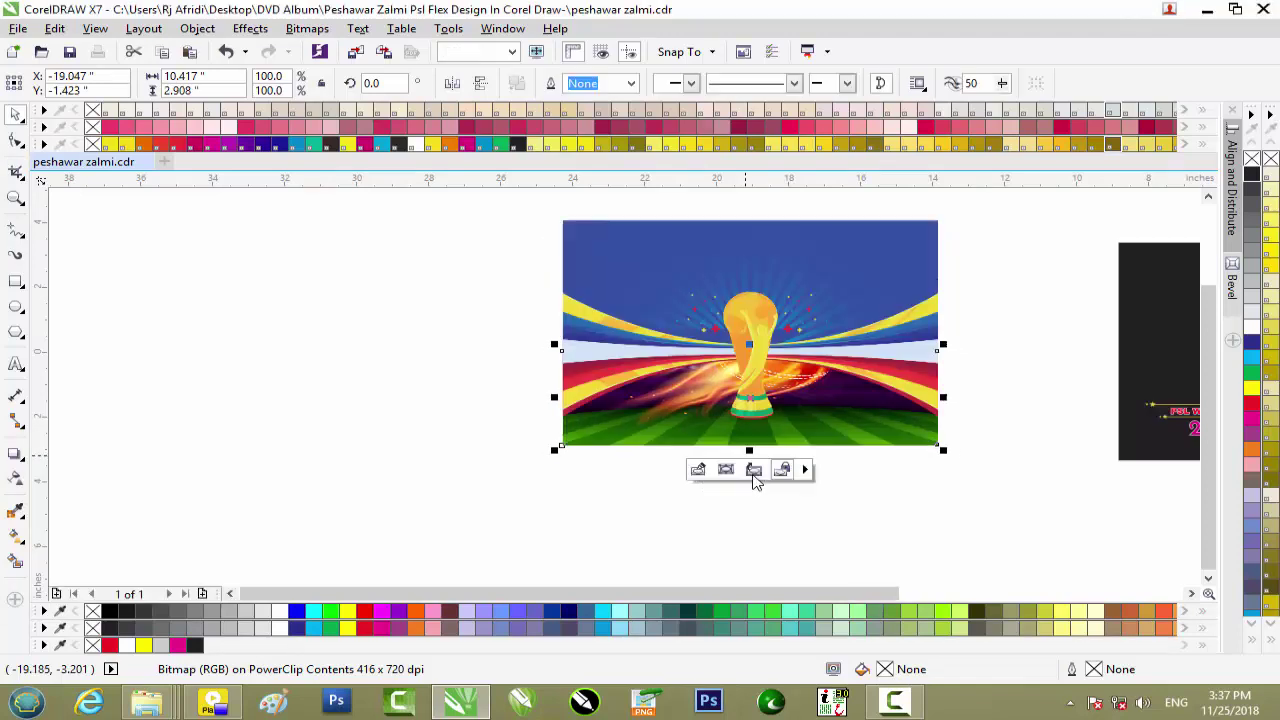
left_click(1044, 416)
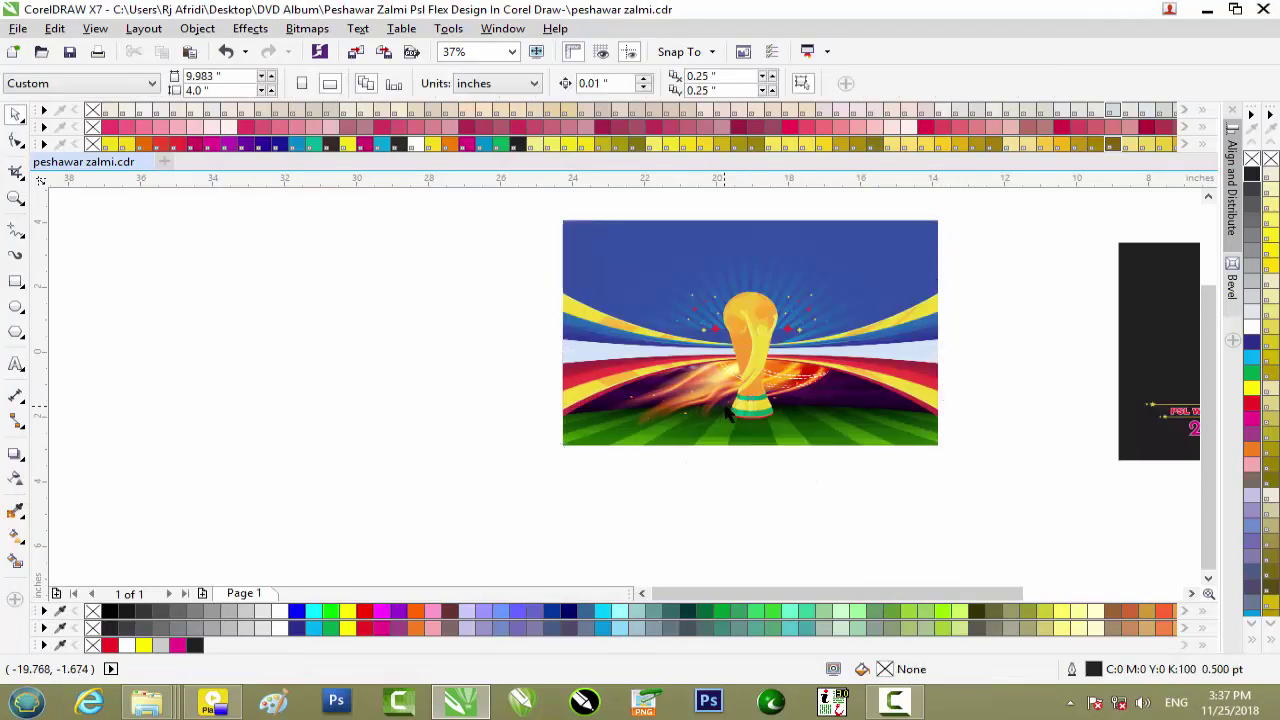
Step: Move the batsman and the teal stumps beside him together onto the left side of the World Cup background
scroll(726, 412, "up", 2)
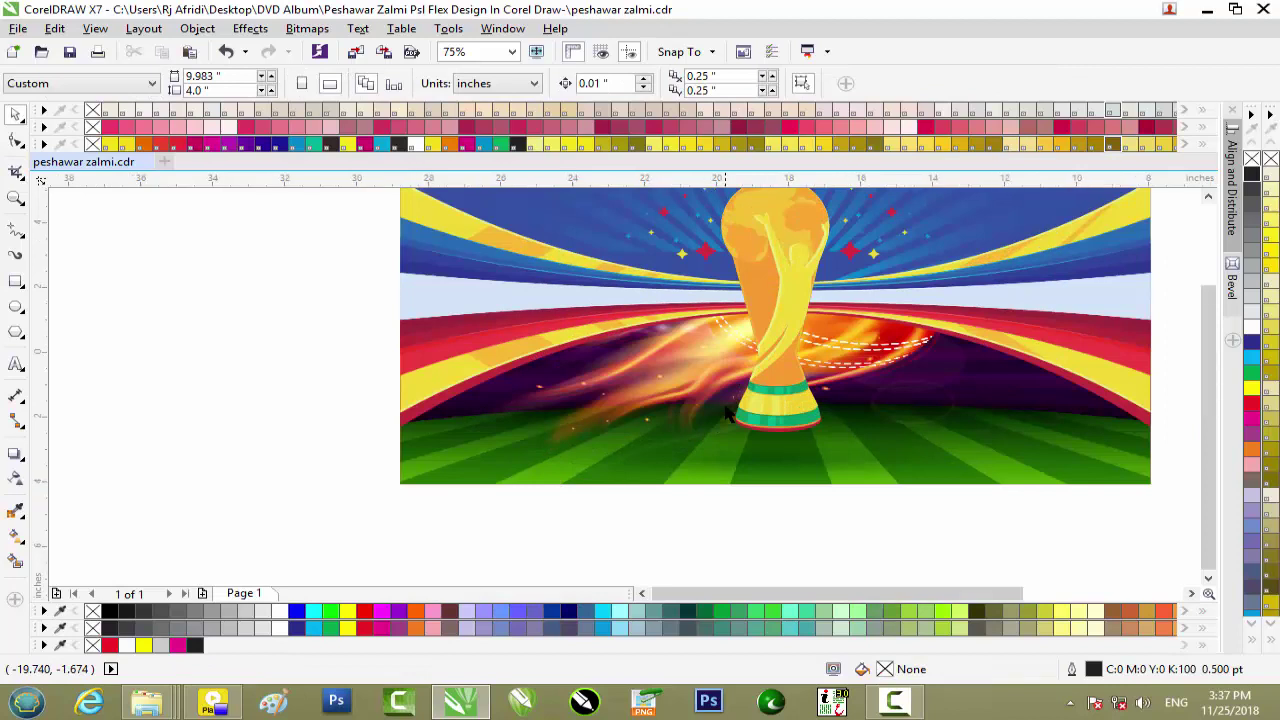
scroll(728, 414, "down", 2)
scroll(931, 594, "right", 5)
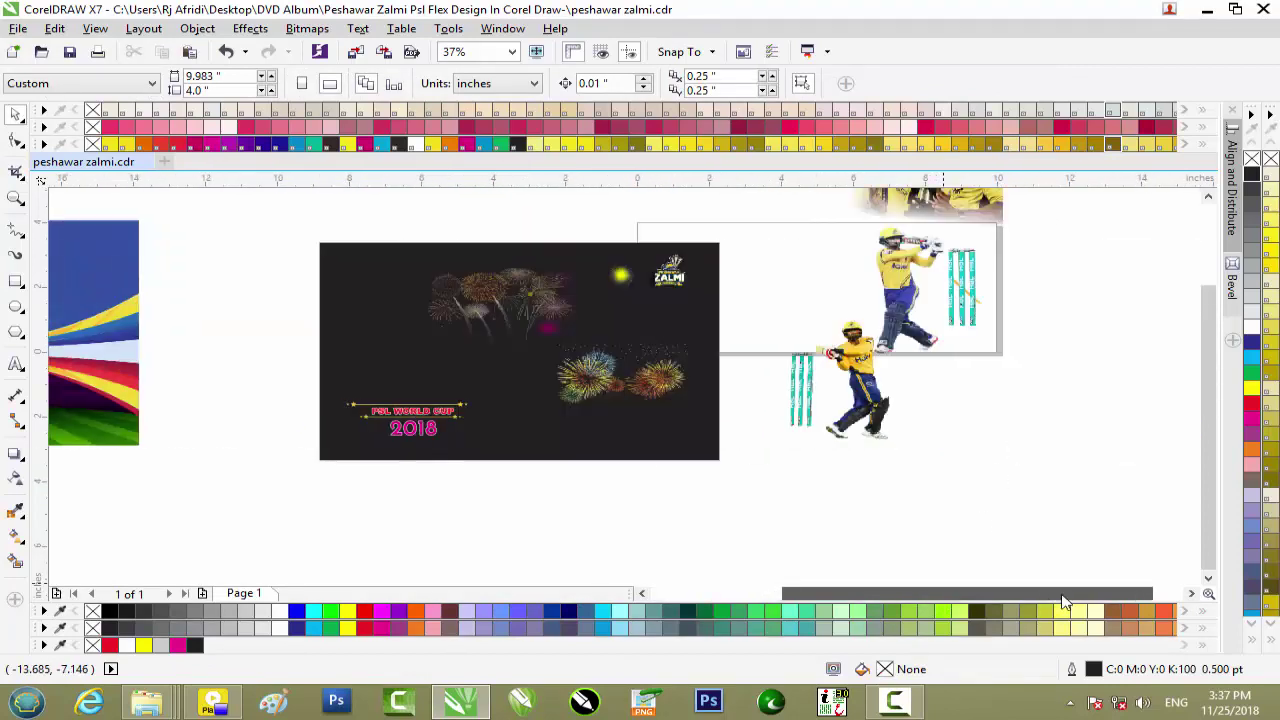
left_click_drag(757, 300, 900, 463)
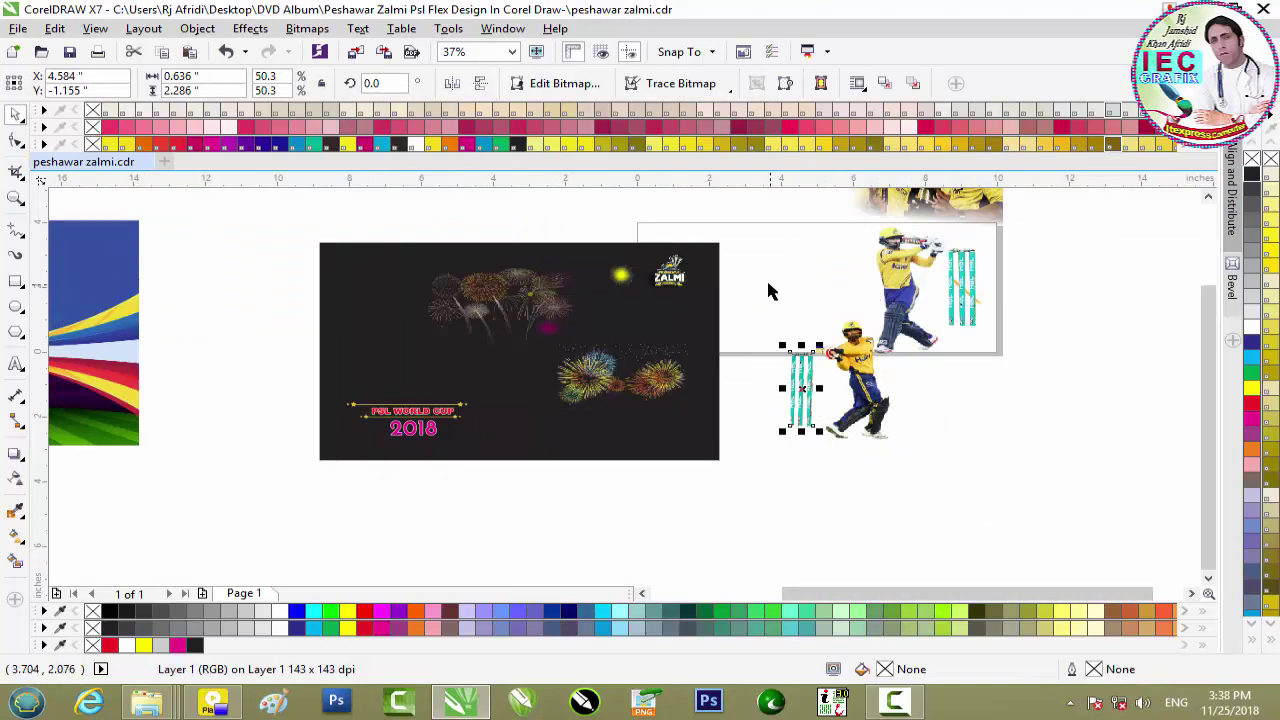
left_click_drag(757, 290, 931, 480)
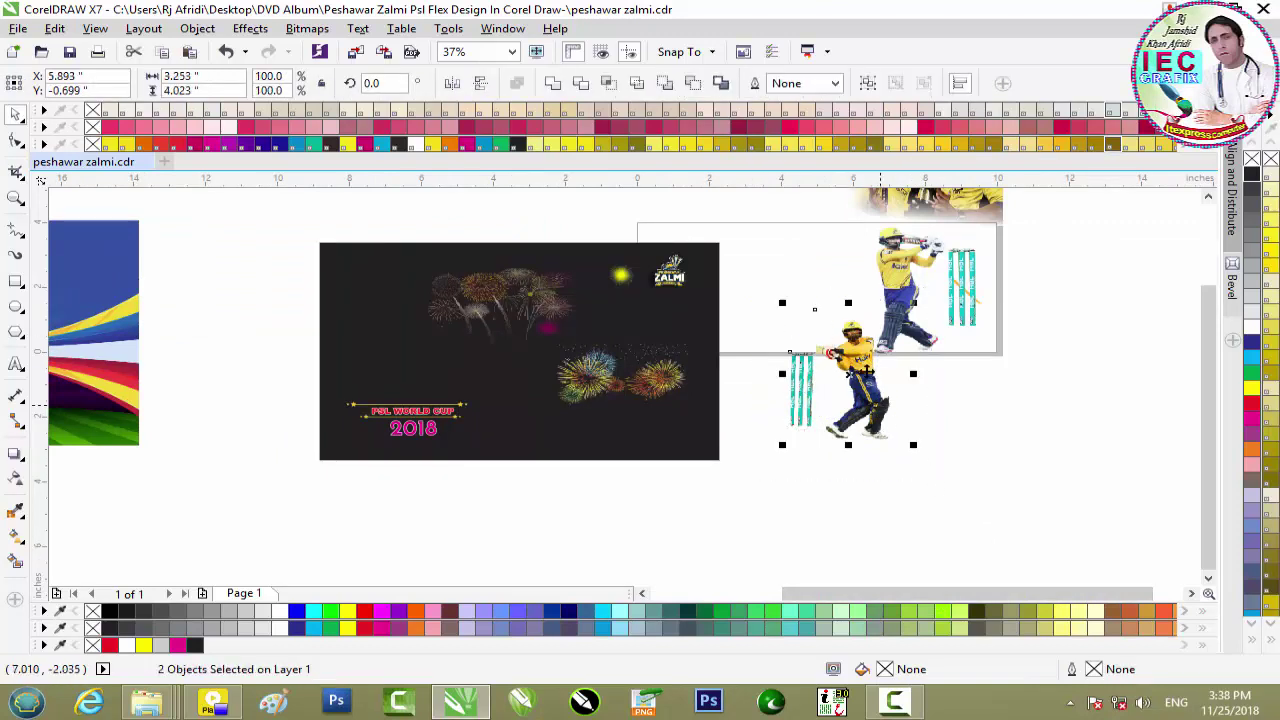
left_click_drag(847, 355, 298, 354)
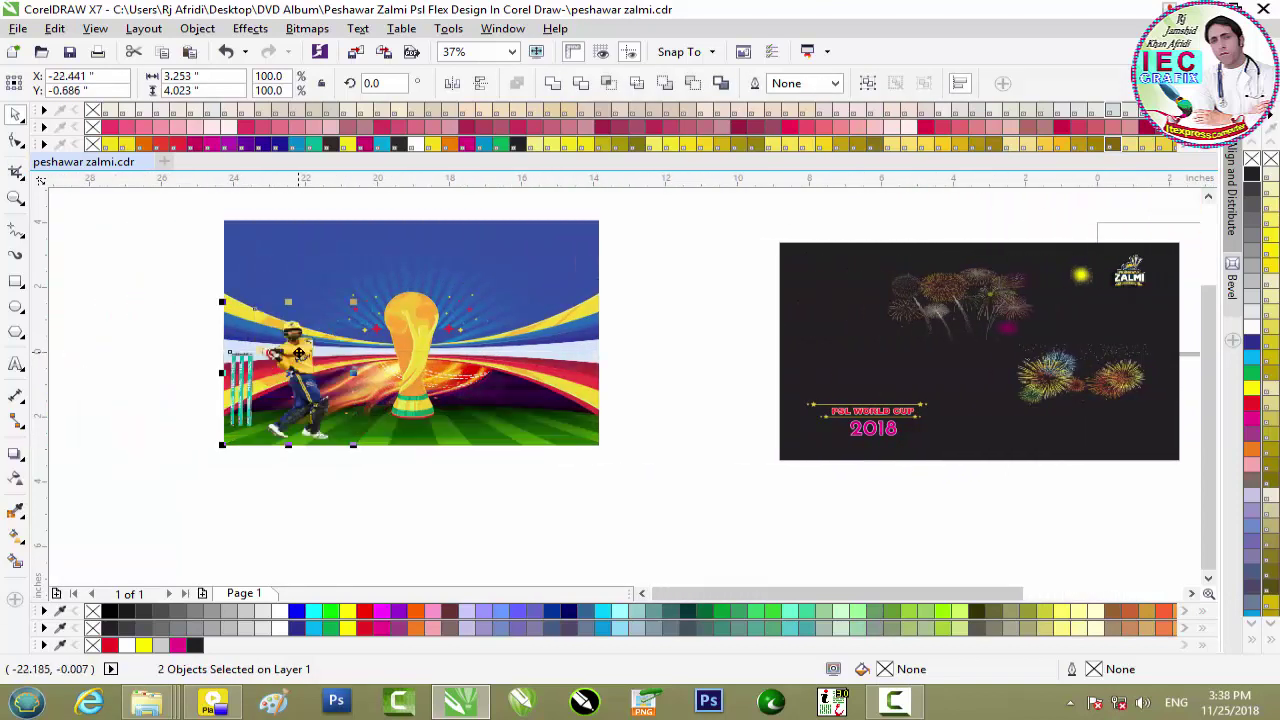
left_click(517, 531)
Step: Move the second teal stumps to the right edge of the background and place the remaining batsman between them and the trophy
left_click_drag(878, 595, 1015, 600)
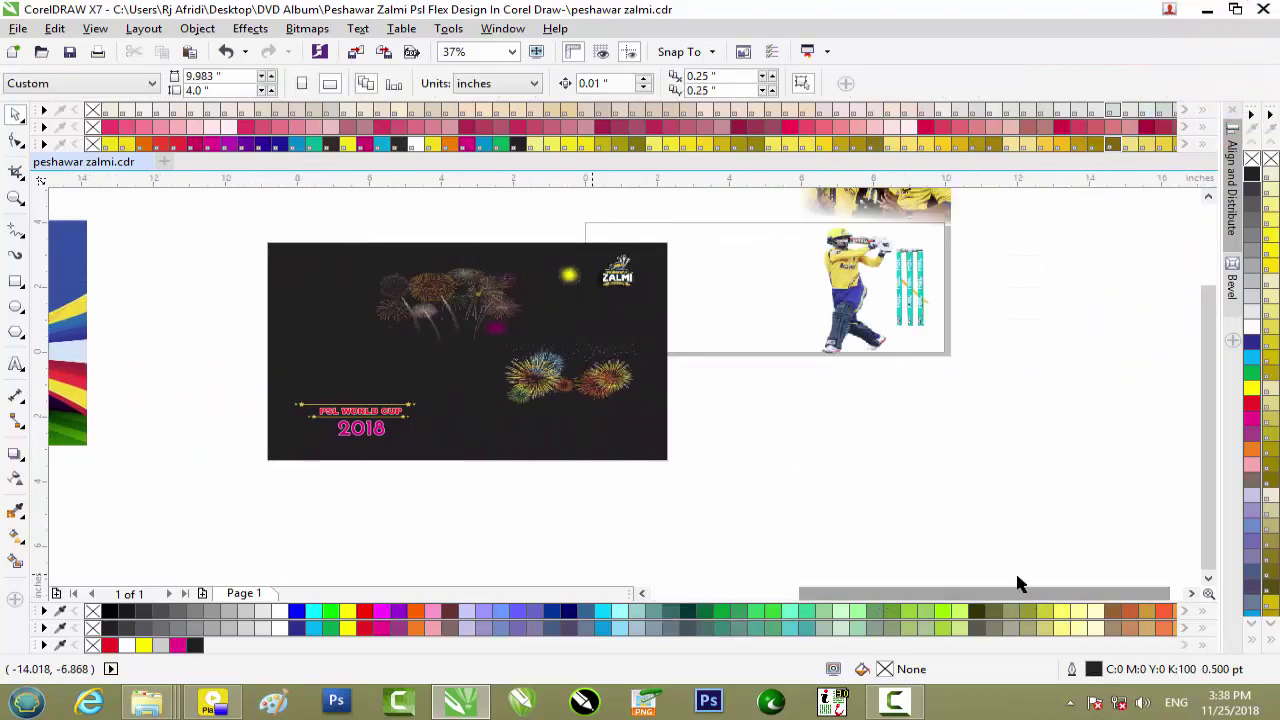
left_click(915, 262)
left_click_drag(905, 283, 316, 356)
left_click(388, 412)
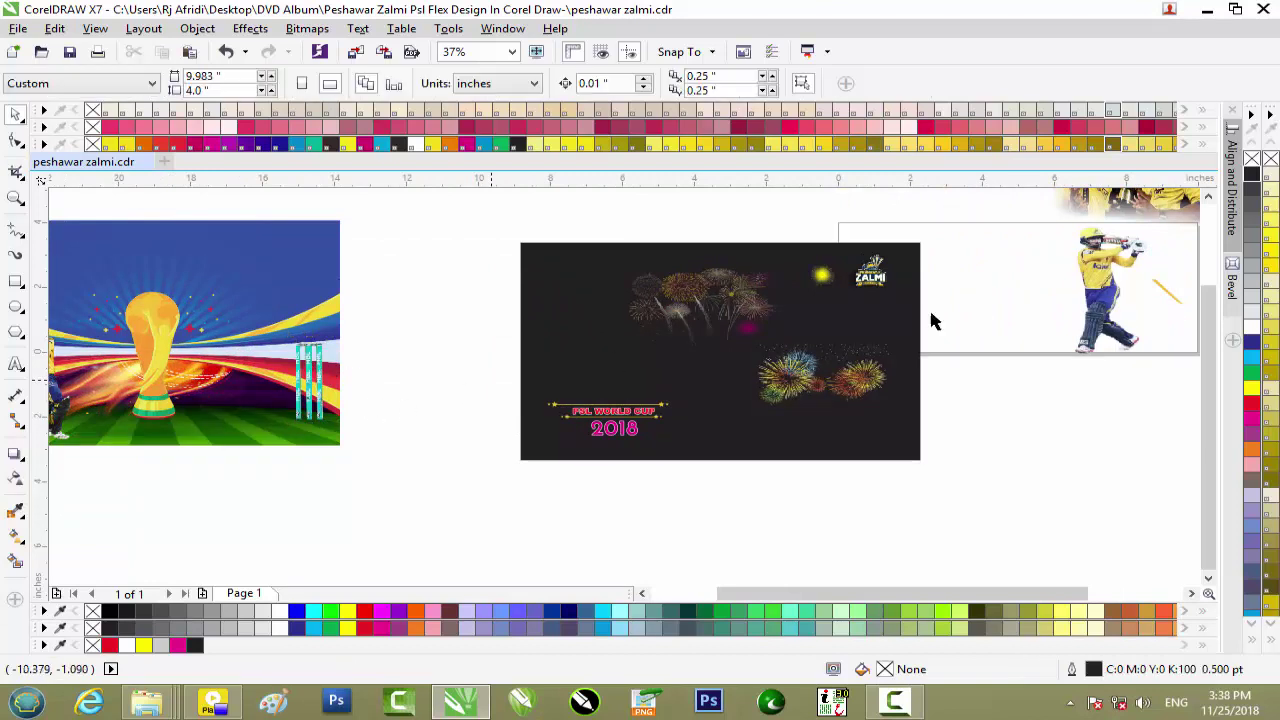
left_click_drag(1106, 273, 248, 355)
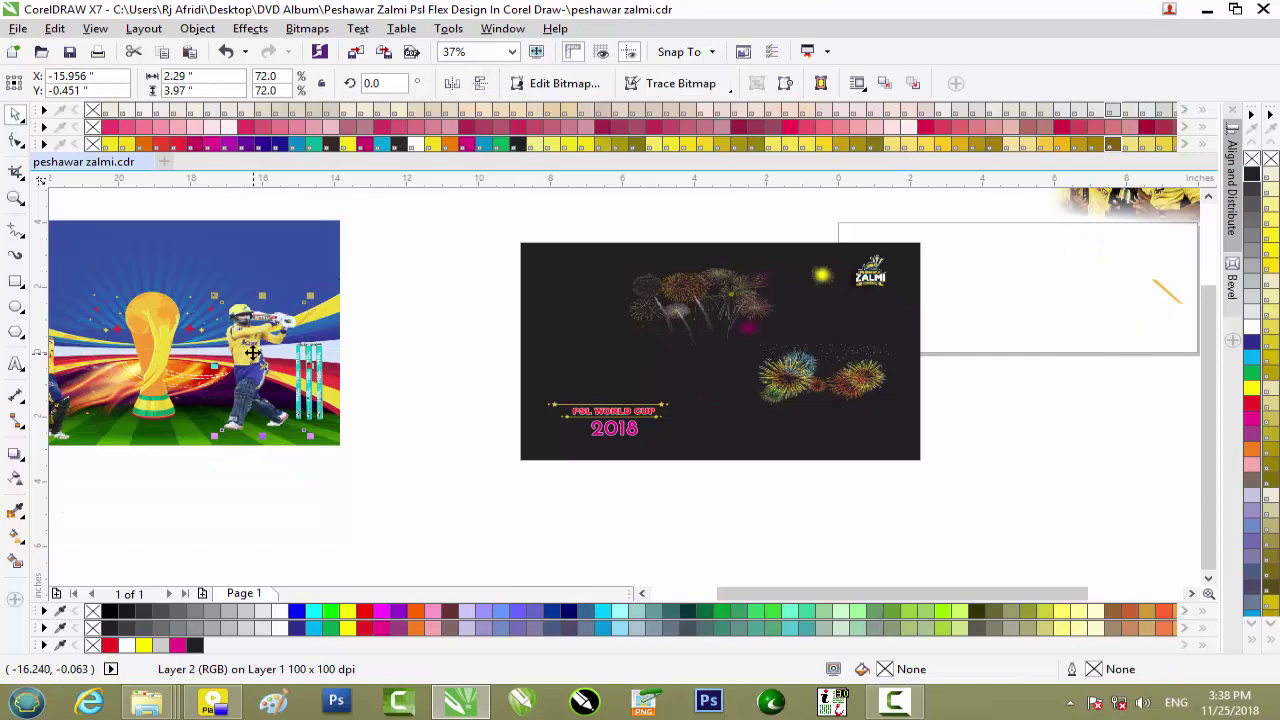
Step: Nudge the batsman beside the trophy down and right to about X -15.896, Y -0.721 inches
scroll(246, 356, "up", 2)
key("Down")
key("Down")
key("Down")
key("Down")
key("Down")
key("Down")
key("Down")
key("Down")
key("Down")
key("Down")
key("Down")
key("Down")
key("Down")
key("Down")
key("Down")
key("Down")
key("Down")
key("Down")
key("Down")
key("Down")
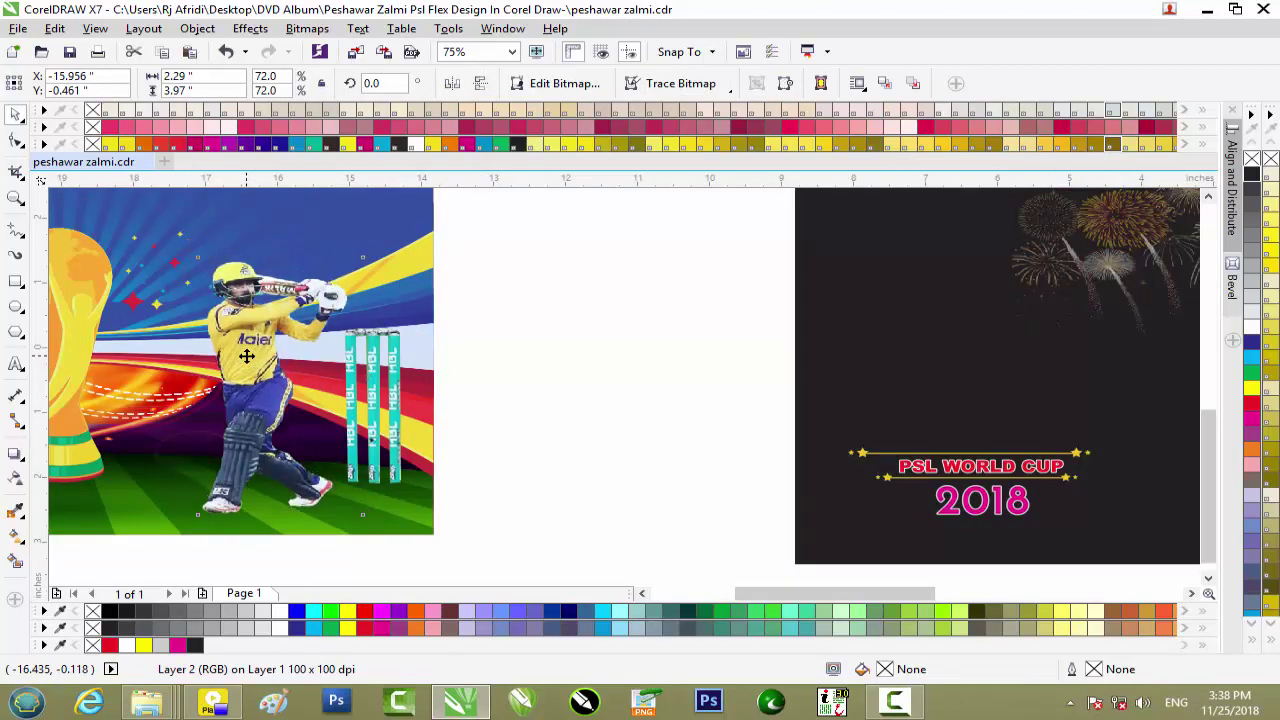
key("Right")
key("Right")
key("Right")
key("Right")
key("Right")
key("Right")
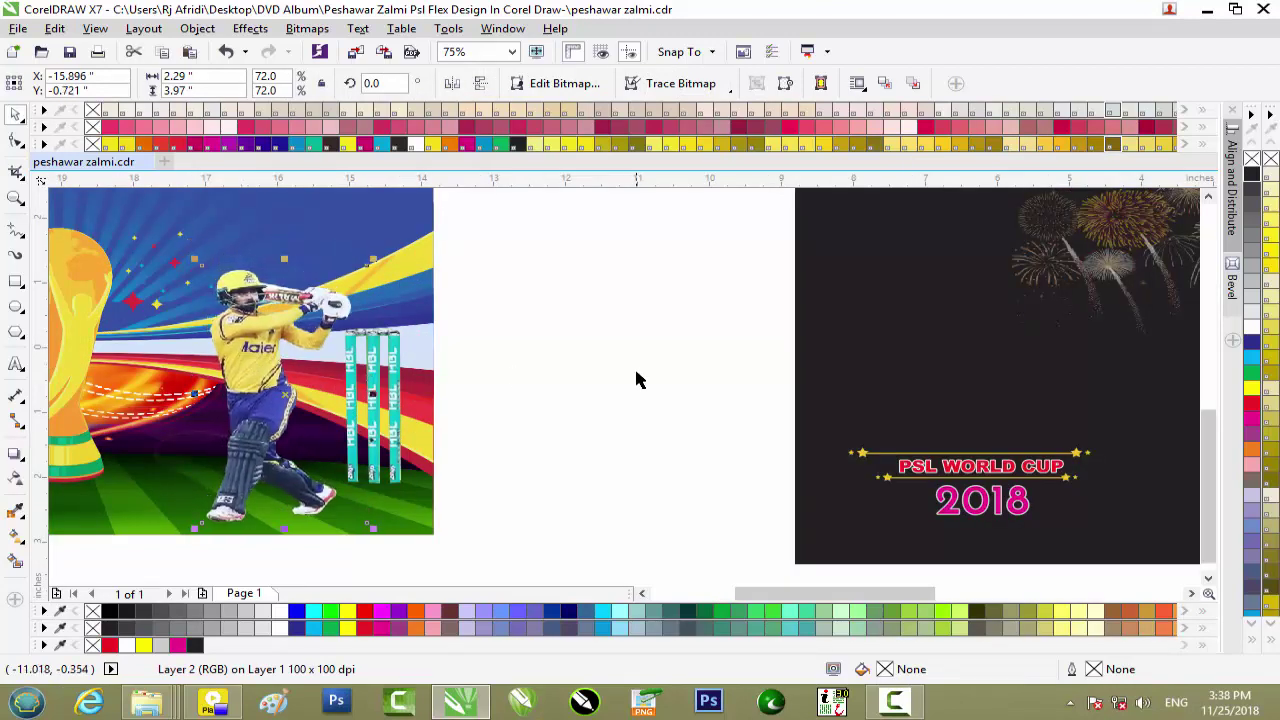
Step: Delete the stray orange curve lying on the blank page
scroll(638, 380, "down", 2)
left_click_drag(975, 592, 1066, 573)
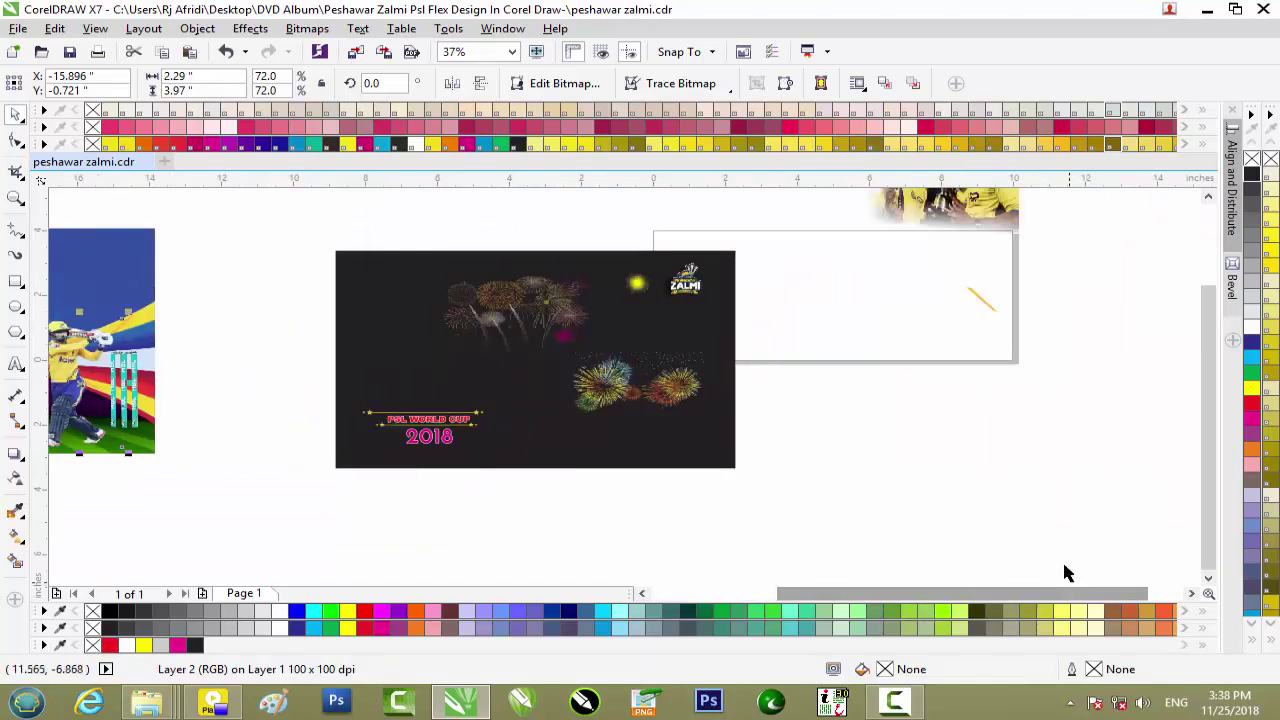
left_click(983, 306)
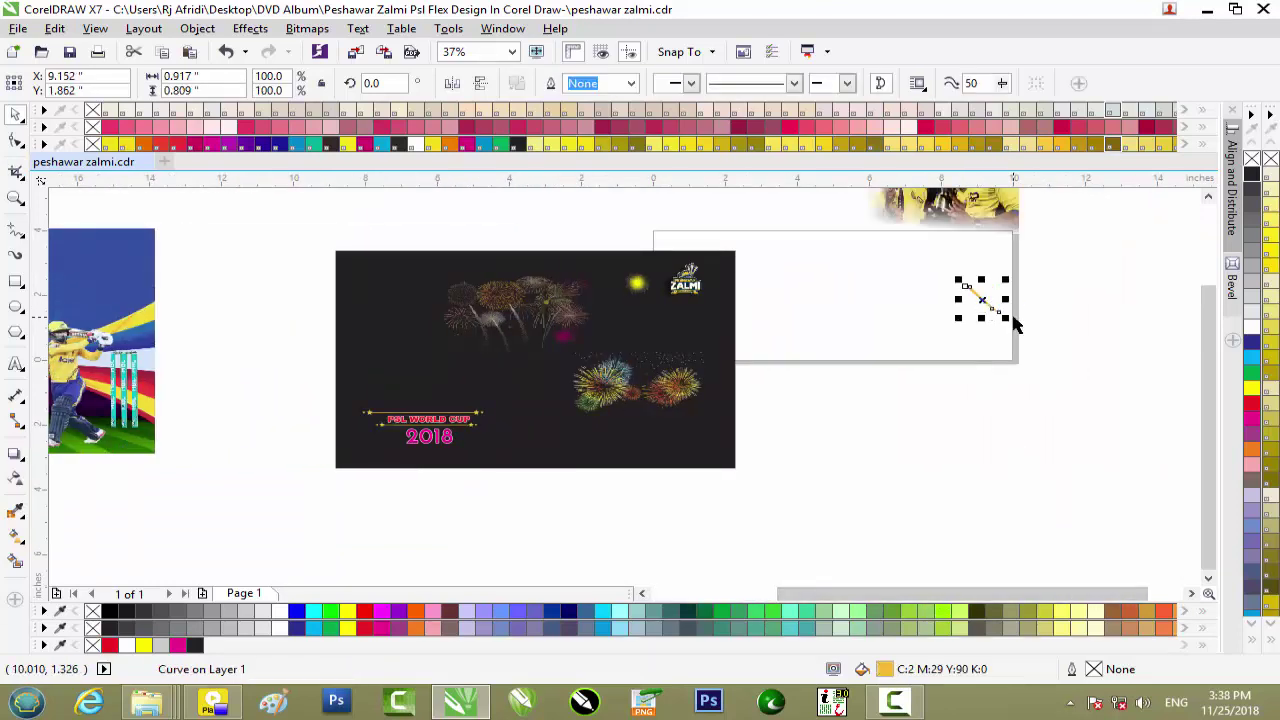
key("Delete")
Step: Move the celebrating team photo onto the banner's upper right corner, placing it at about X -15.949, Y 2.029 inches
left_click_drag(1207, 356, 1209, 296)
left_click(972, 342)
left_click_drag(972, 342, 552, 457)
scroll(543, 458, "up", 2)
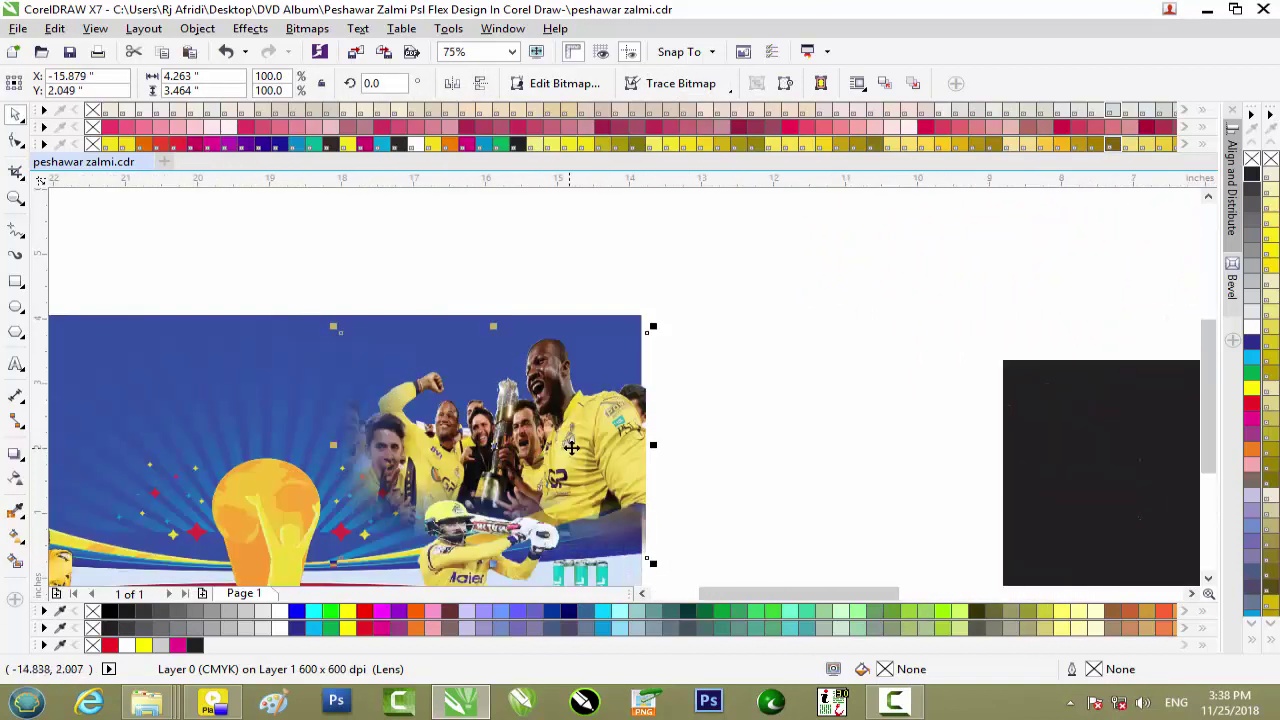
left_click_drag(571, 447, 571, 448)
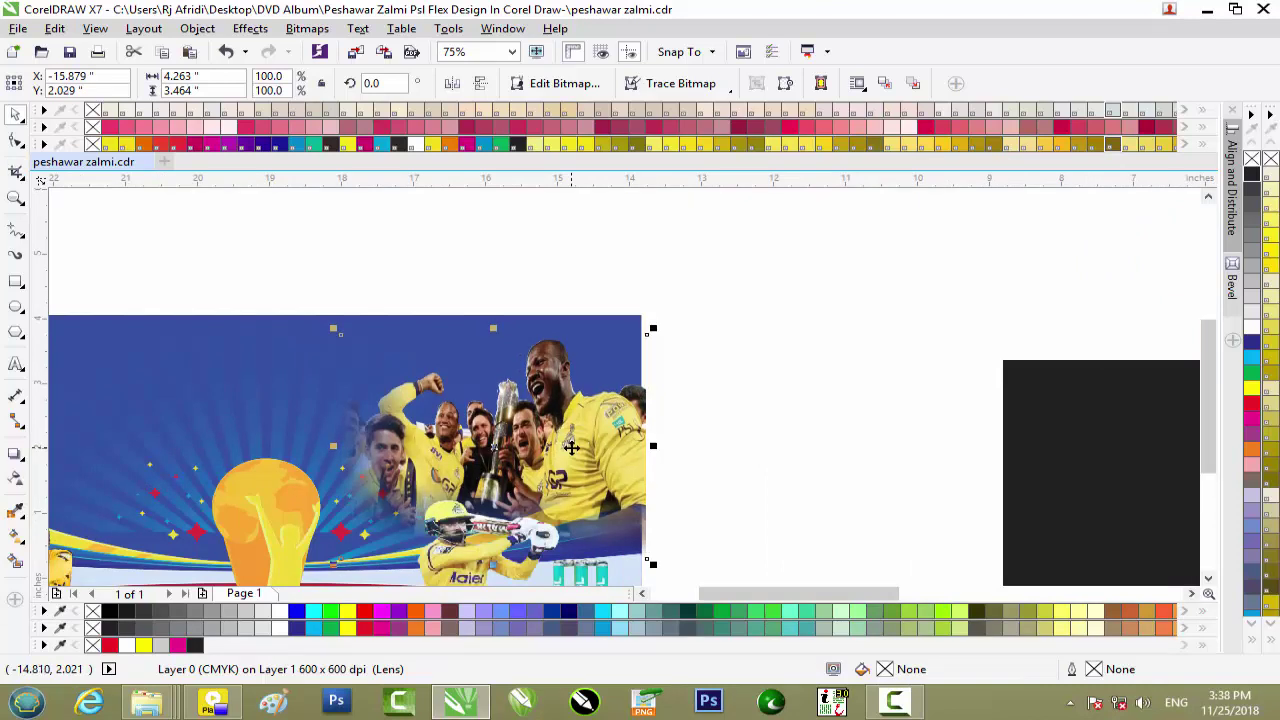
key("Left")
key("Left")
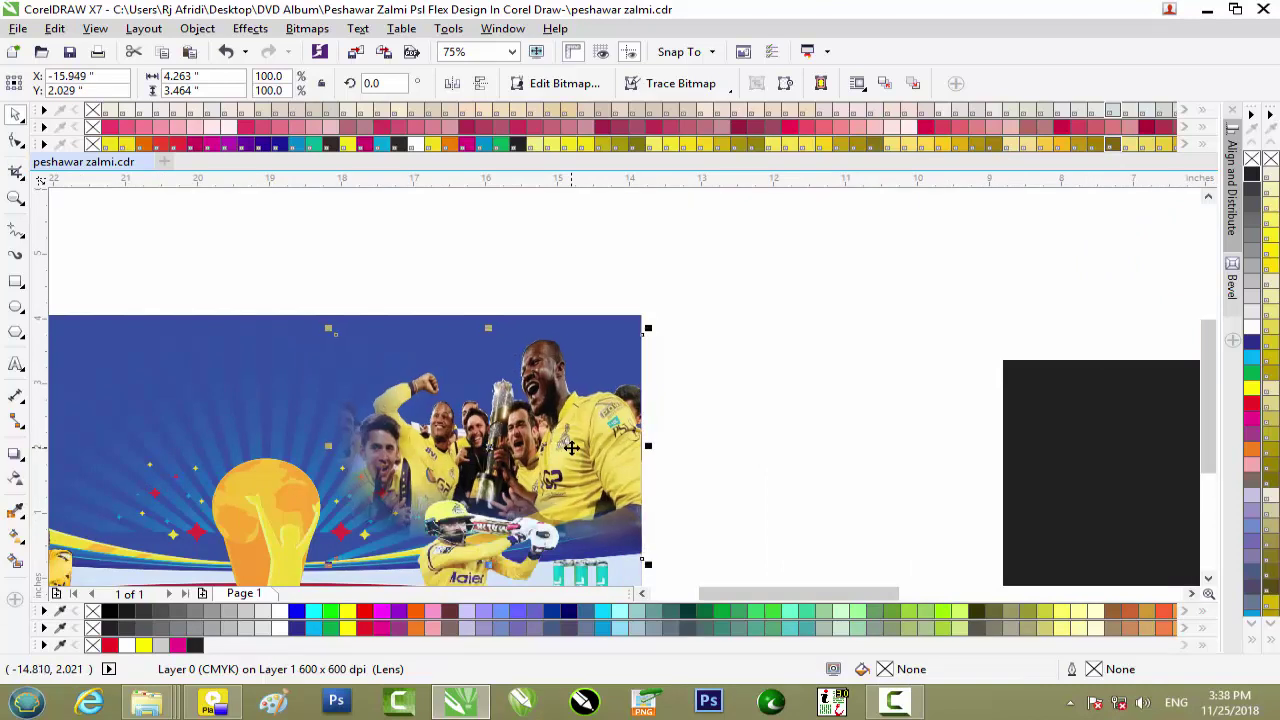
left_click(888, 456)
scroll(888, 456, "down", 2)
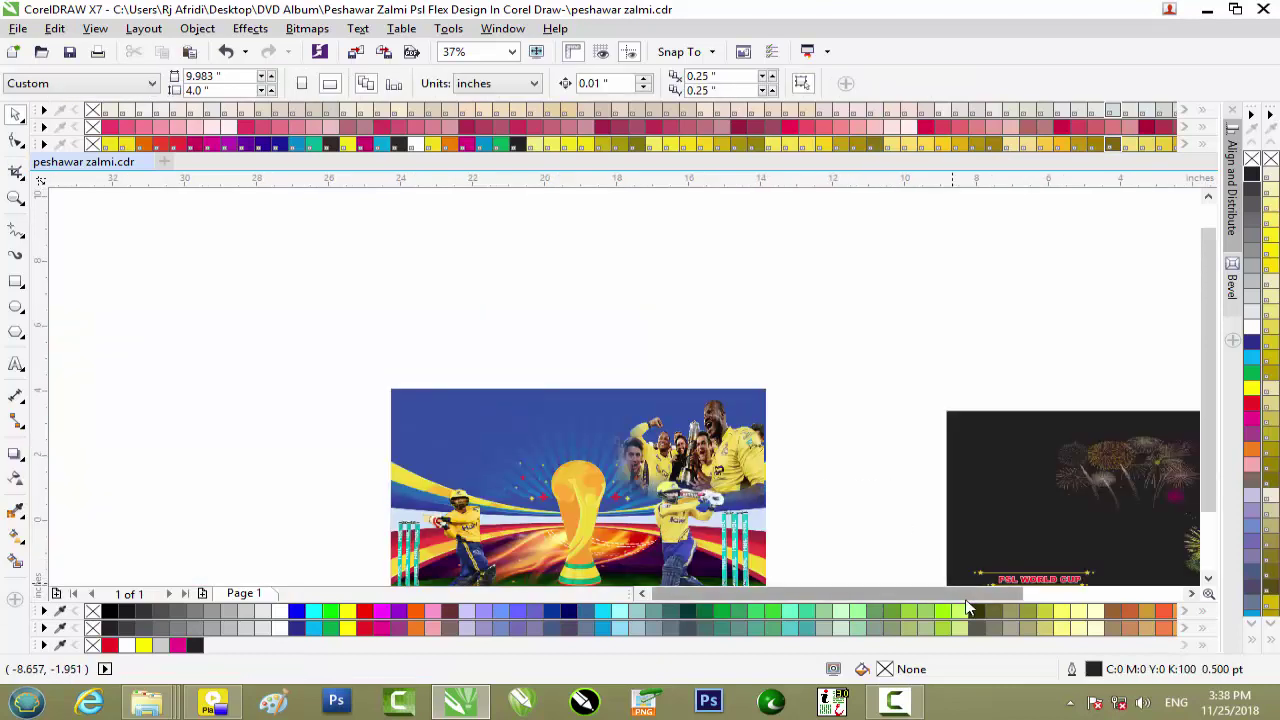
Step: Move the mirrored team photo onto the banner's upper left corner and nudge it to about X -22.216, Y 2.05 inches
left_click_drag(968, 593, 1038, 597)
left_click(990, 262)
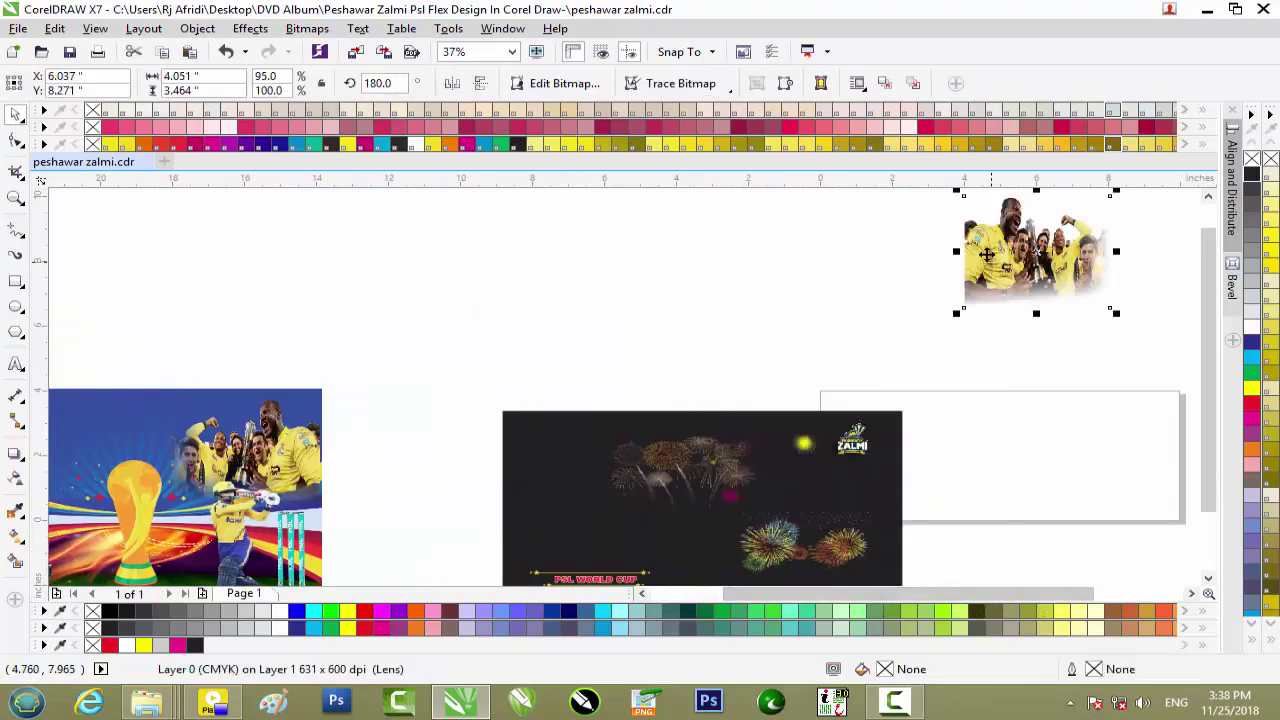
left_click_drag(940, 274, 178, 447)
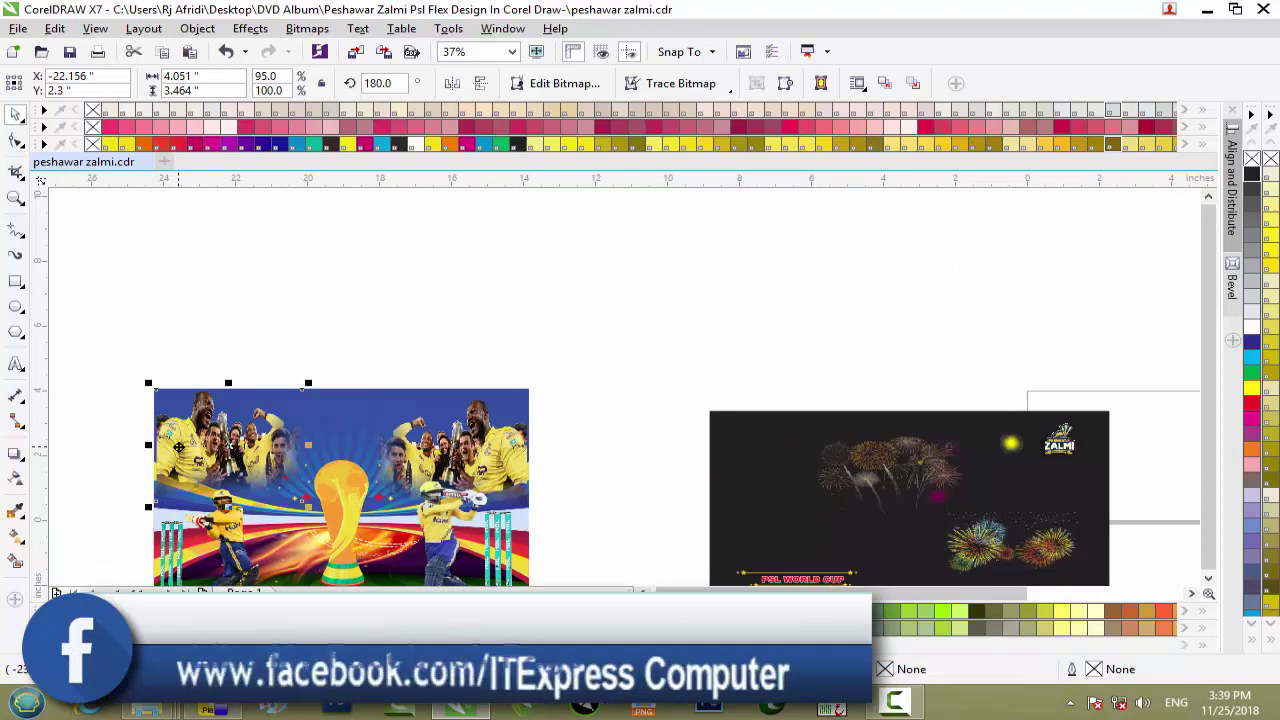
key("Down")
key("Down")
key("Down")
key("Down")
key("Down")
key("Down")
key("Left")
key("Left")
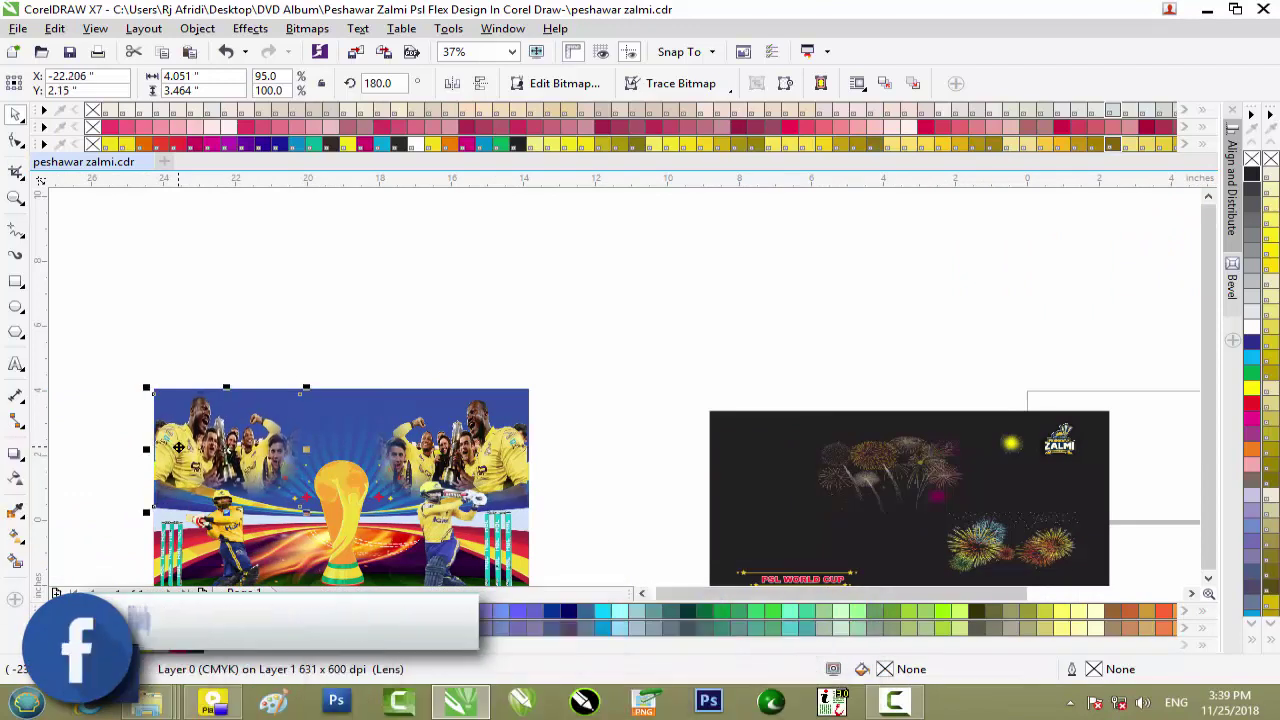
key("Left")
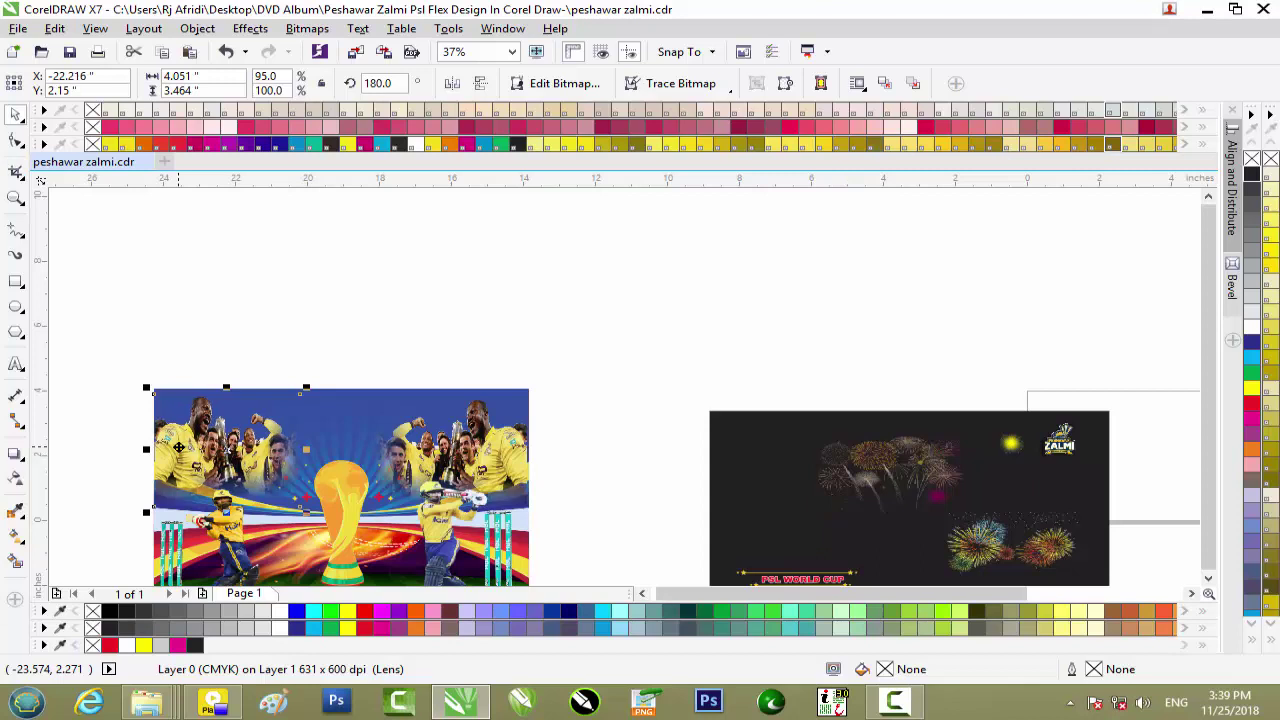
key("Down")
key("Down")
key("Down")
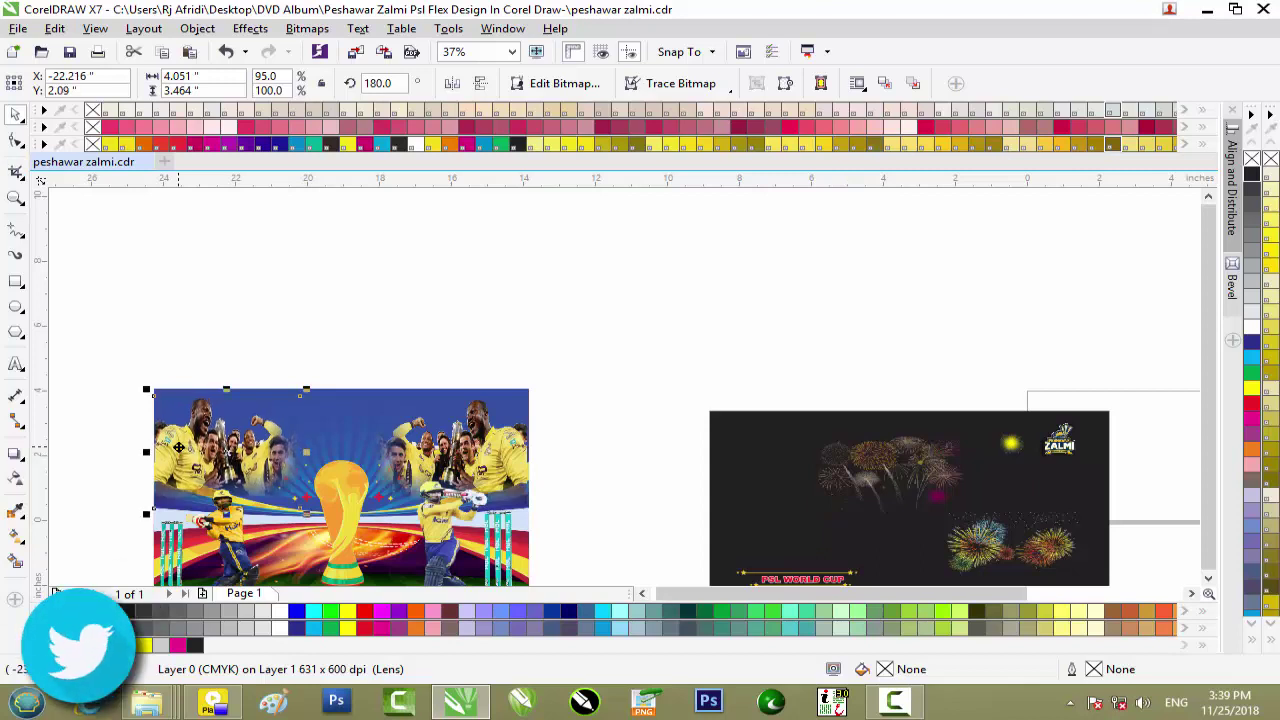
key("Down")
Step: Nudge the right-hand team photo to about X -15.969 inches so it lines up with the banner's right edge
scroll(480, 452, "up", 2)
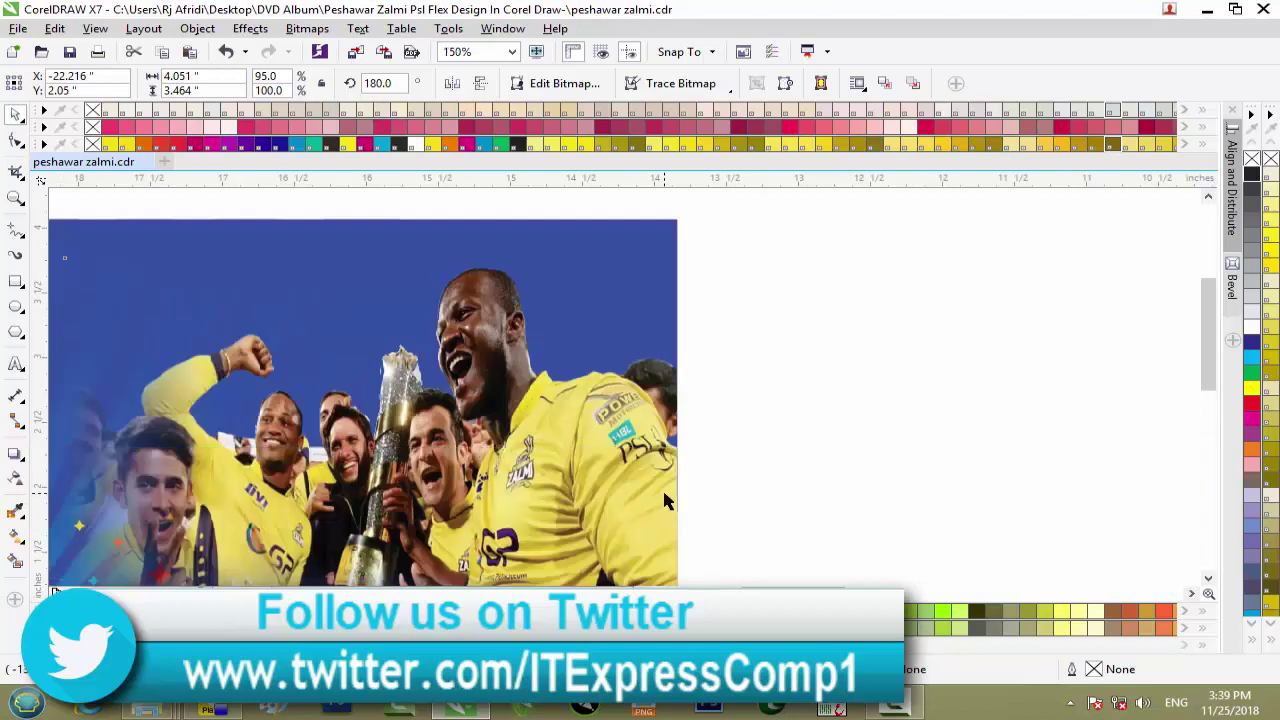
left_click(664, 501)
key("Left")
key("Left")
key("Left")
key("Left")
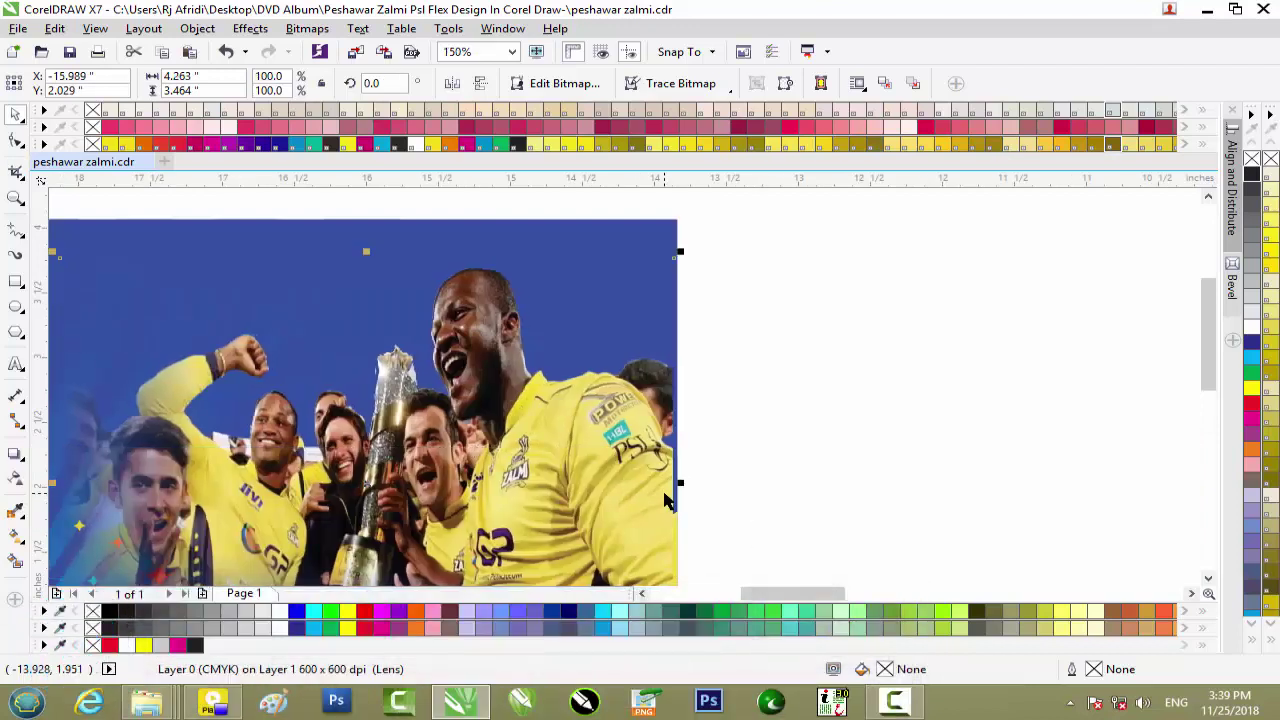
key("Right")
key("Right")
Step: Try to PowerClip the right-hand team photo inside the blue background
right_click(632, 470)
left_click(724, 212)
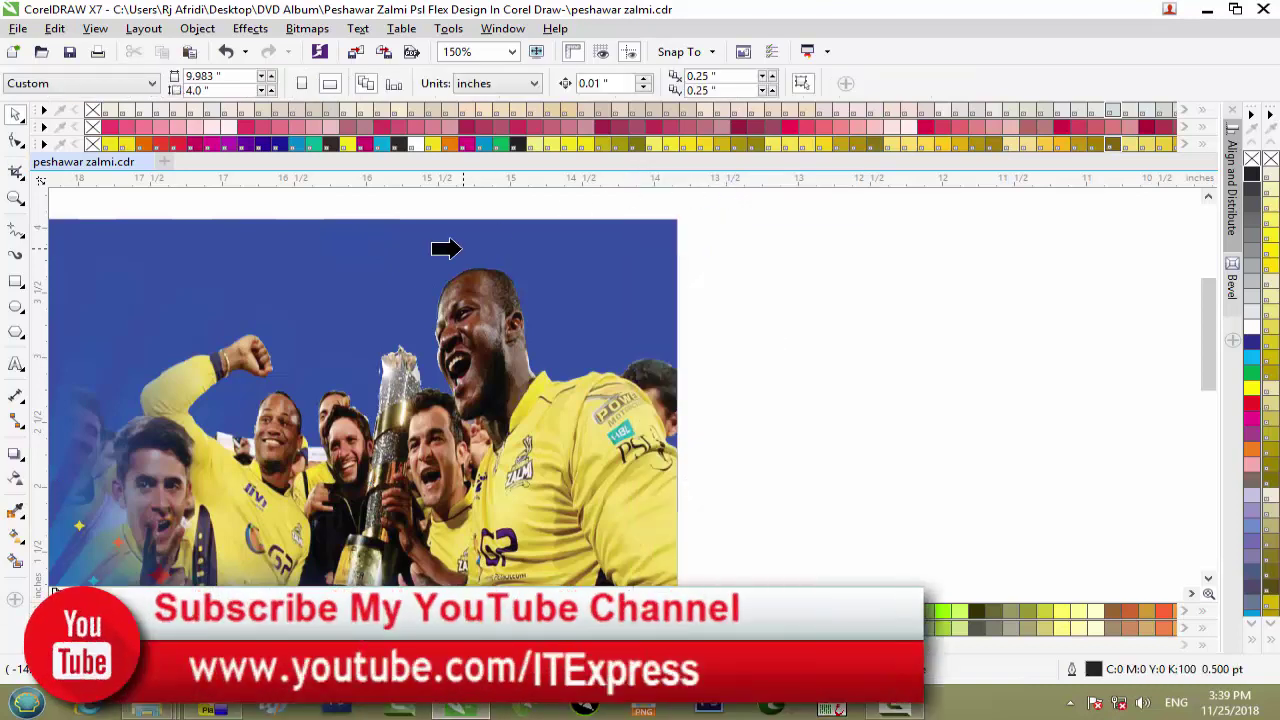
left_click(278, 222)
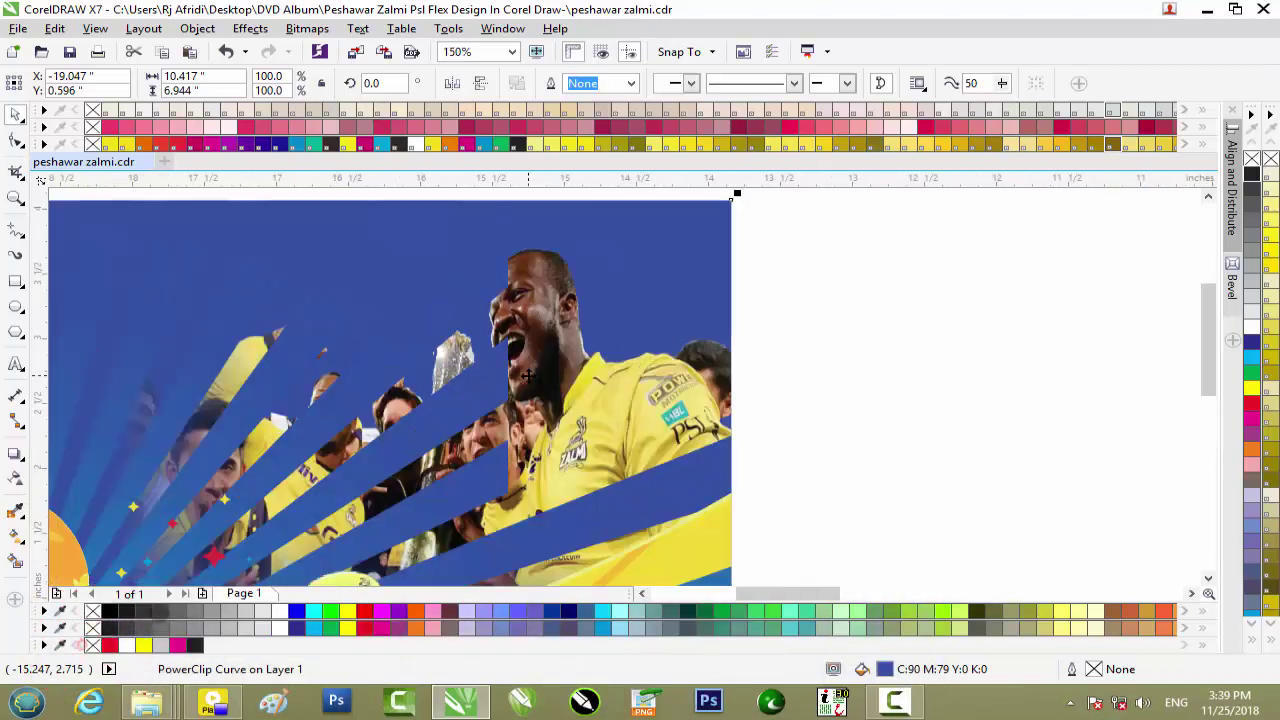
scroll(528, 376, "down", 2)
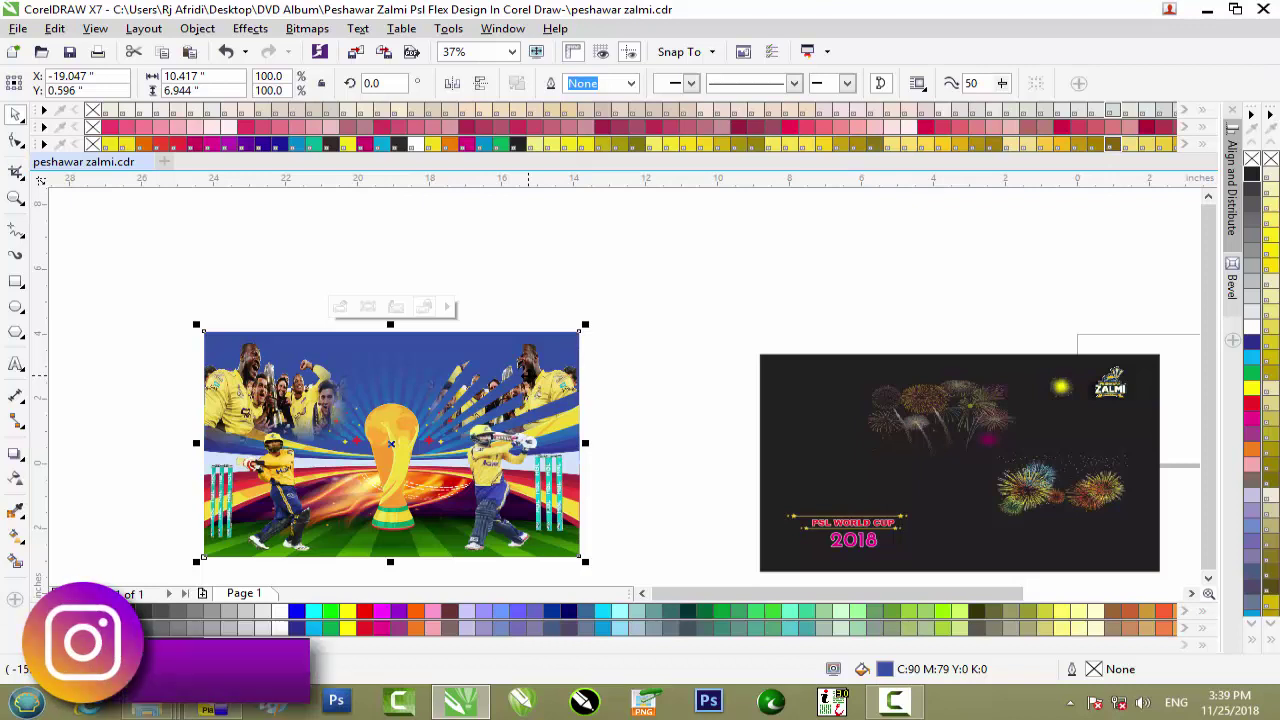
left_click(713, 362)
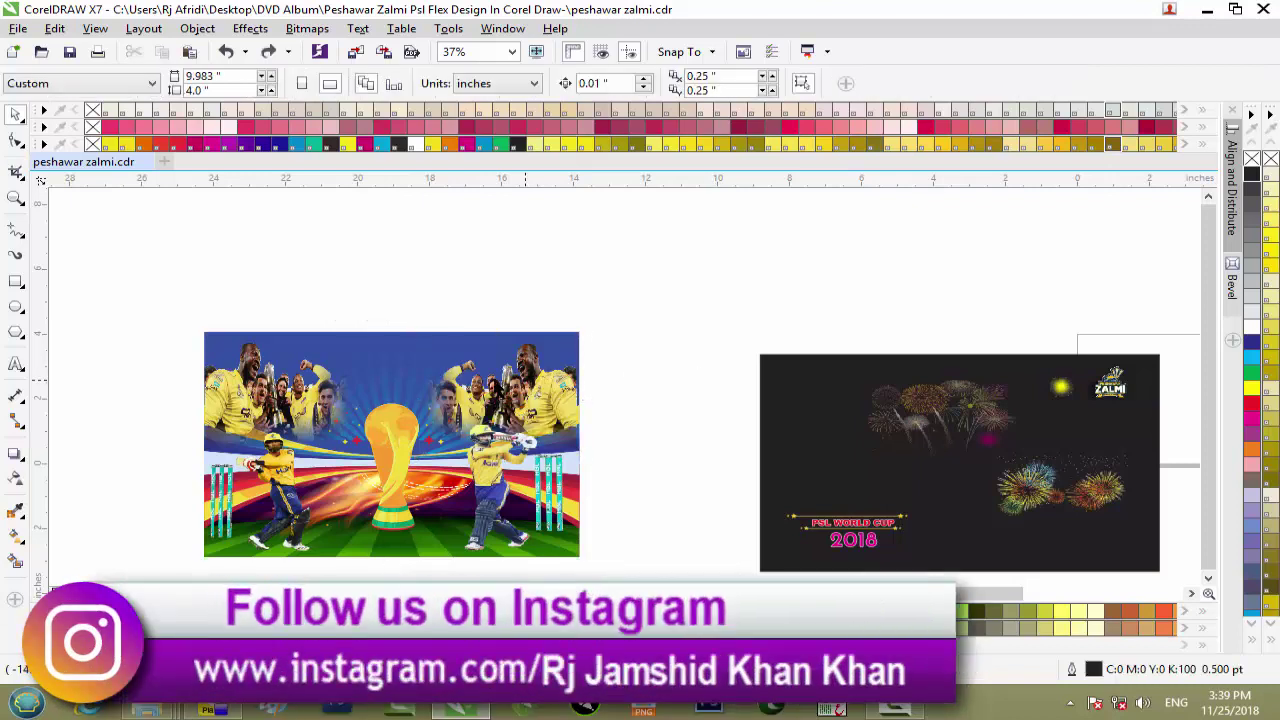
Step: Move the grouped fireworks artwork onto the banner's upper left area, at about X -22.109, Y 2.819 inches
scroll(492, 383, "up", 1)
scroll(494, 387, "down", 1)
left_click(880, 390)
left_click_drag(880, 390, 282, 361)
scroll(284, 362, "up", 2)
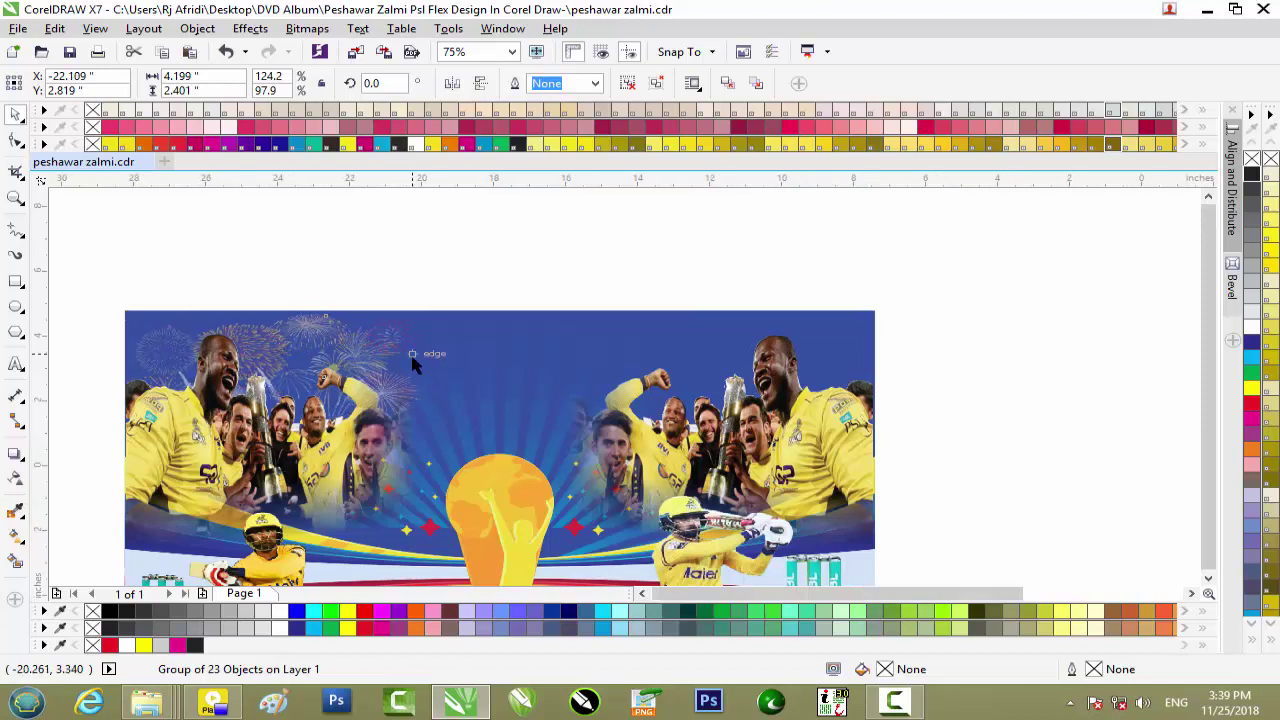
Step: Move the colourful fireworks image onto the banner's upper right area and widen it to about 5.299 inches, reaching the banner's edge
scroll(414, 362, "down", 2)
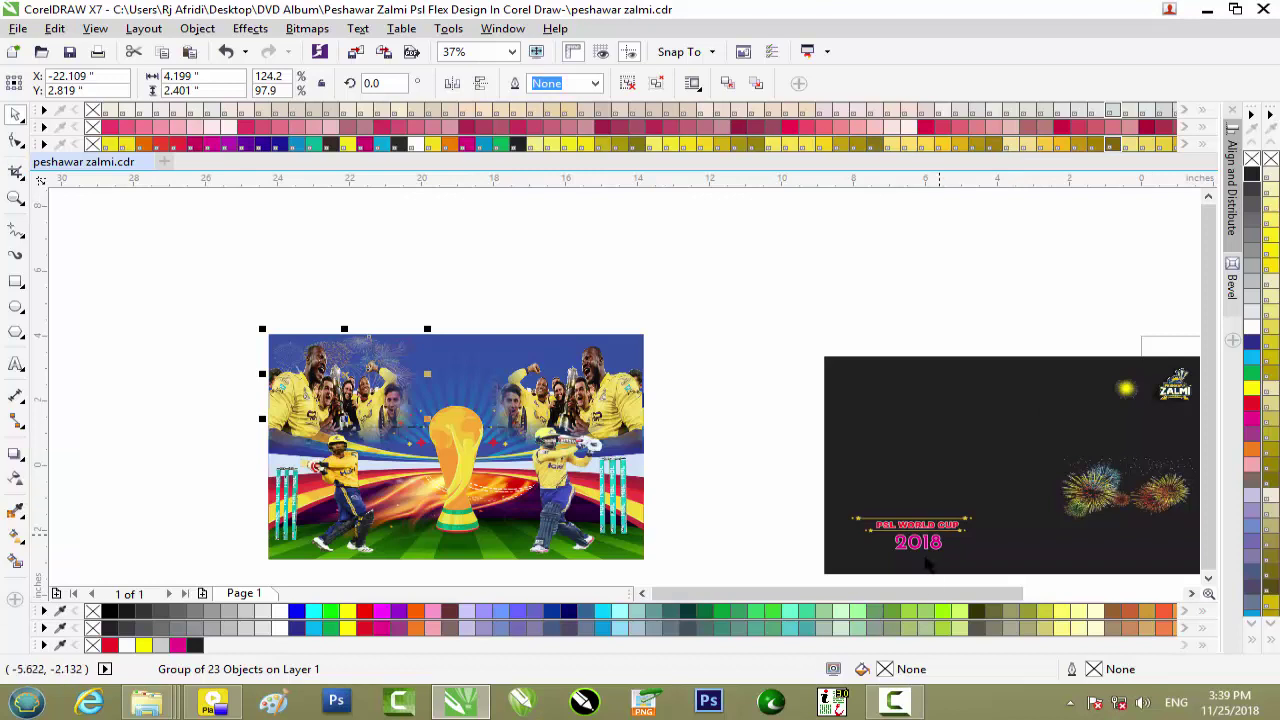
left_click_drag(926, 594, 1000, 594)
left_click_drag(966, 539, 717, 450)
left_click_drag(768, 492, 196, 376)
scroll(210, 378, "up", 2)
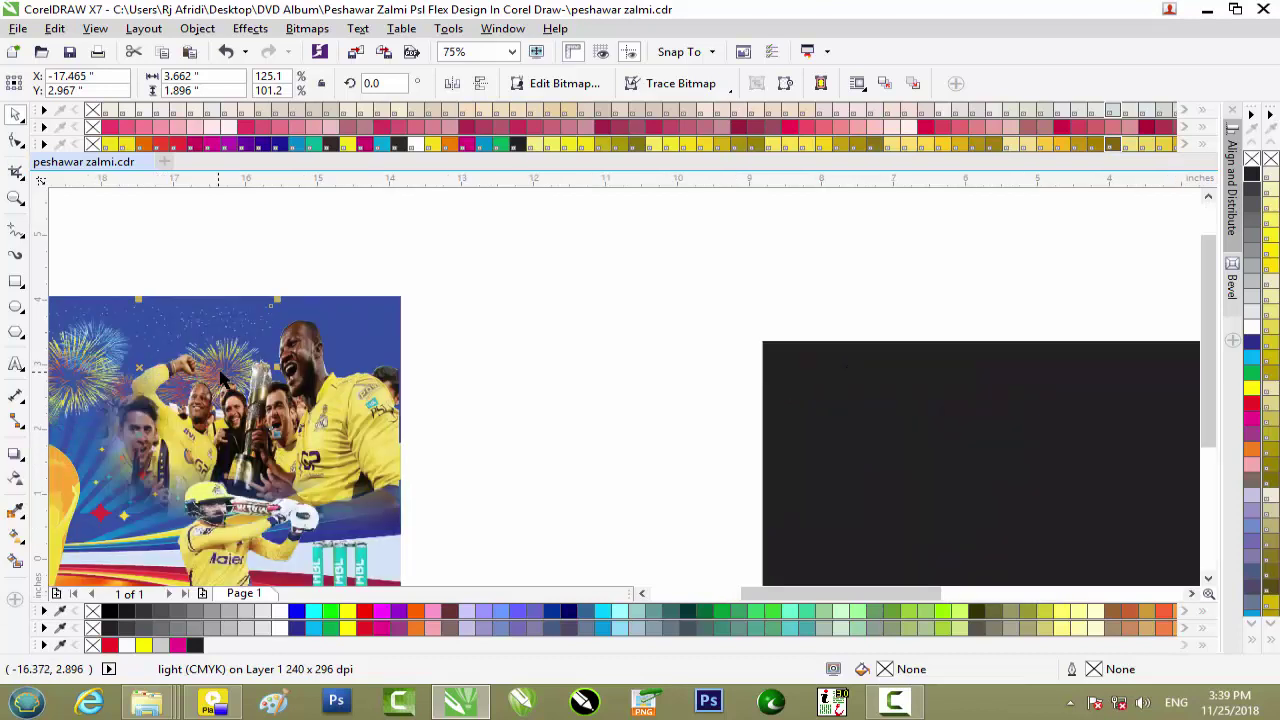
left_click_drag(283, 367, 401, 367)
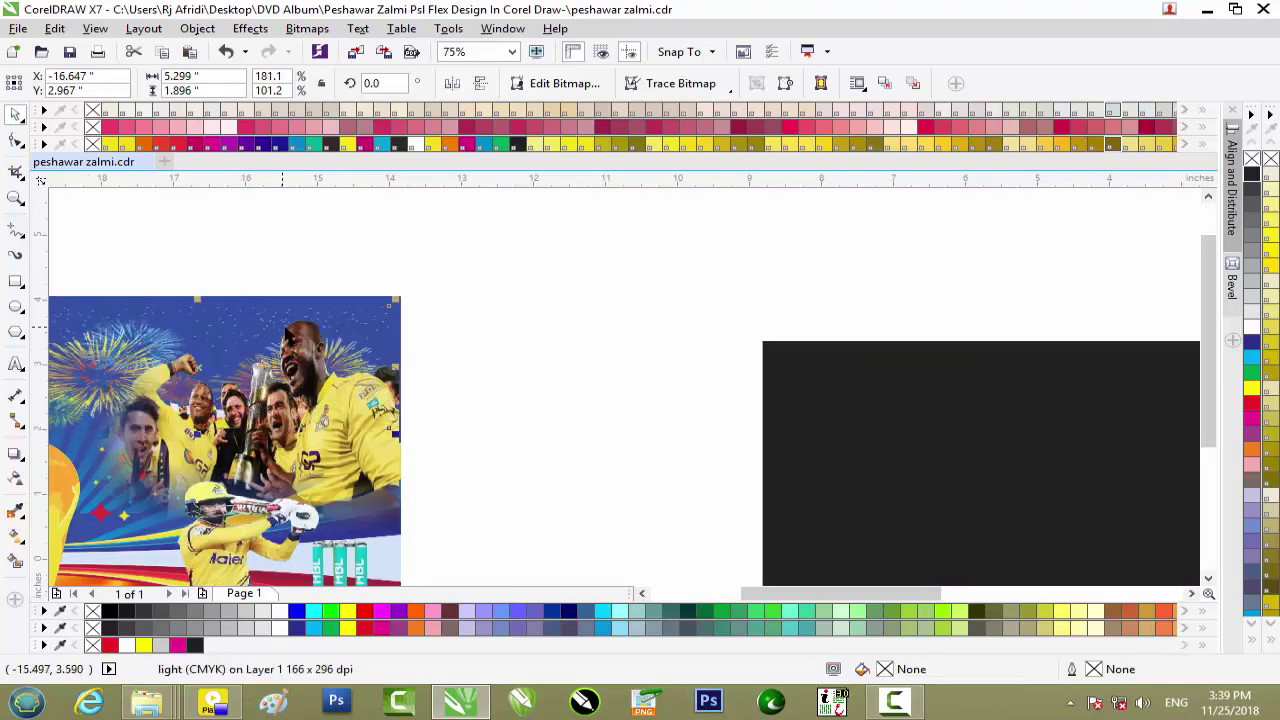
Step: Move the yellow firework burst onto the banner's upper left of the trophy, at about X -20.01, Y 2.323 inches
scroll(283, 333, "down", 2)
scroll(285, 333, "down", 1)
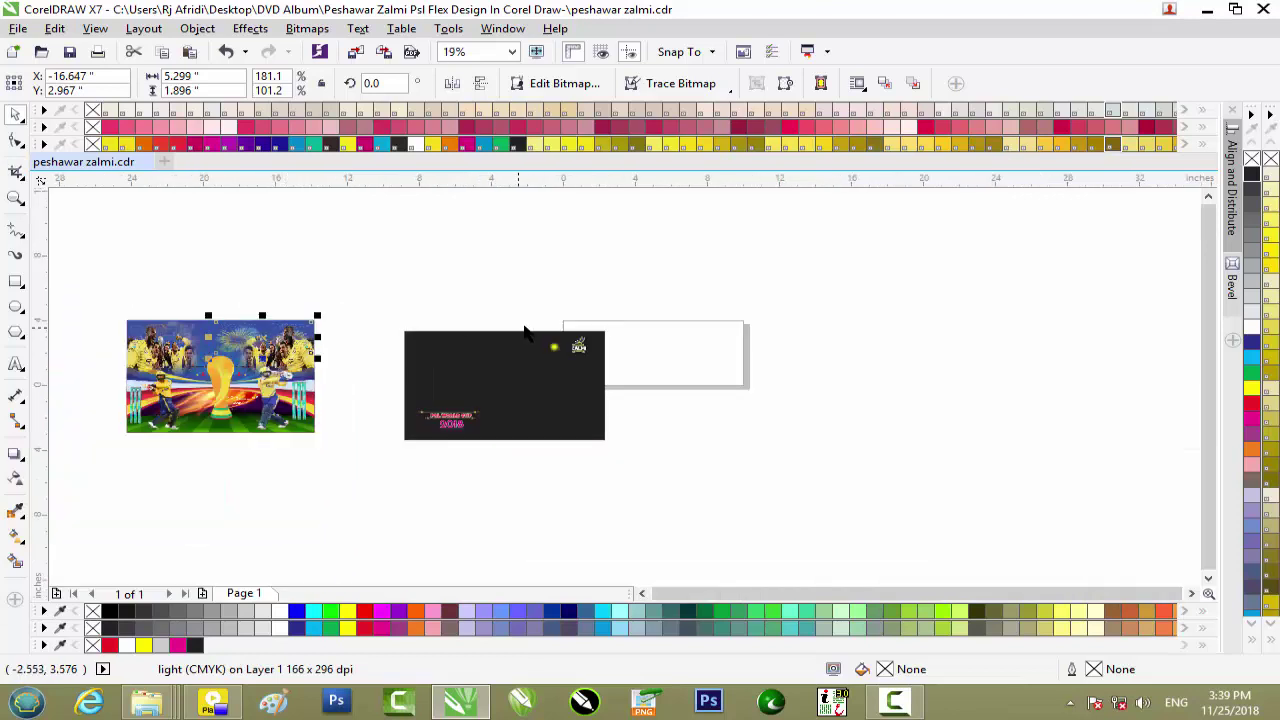
left_click(553, 346)
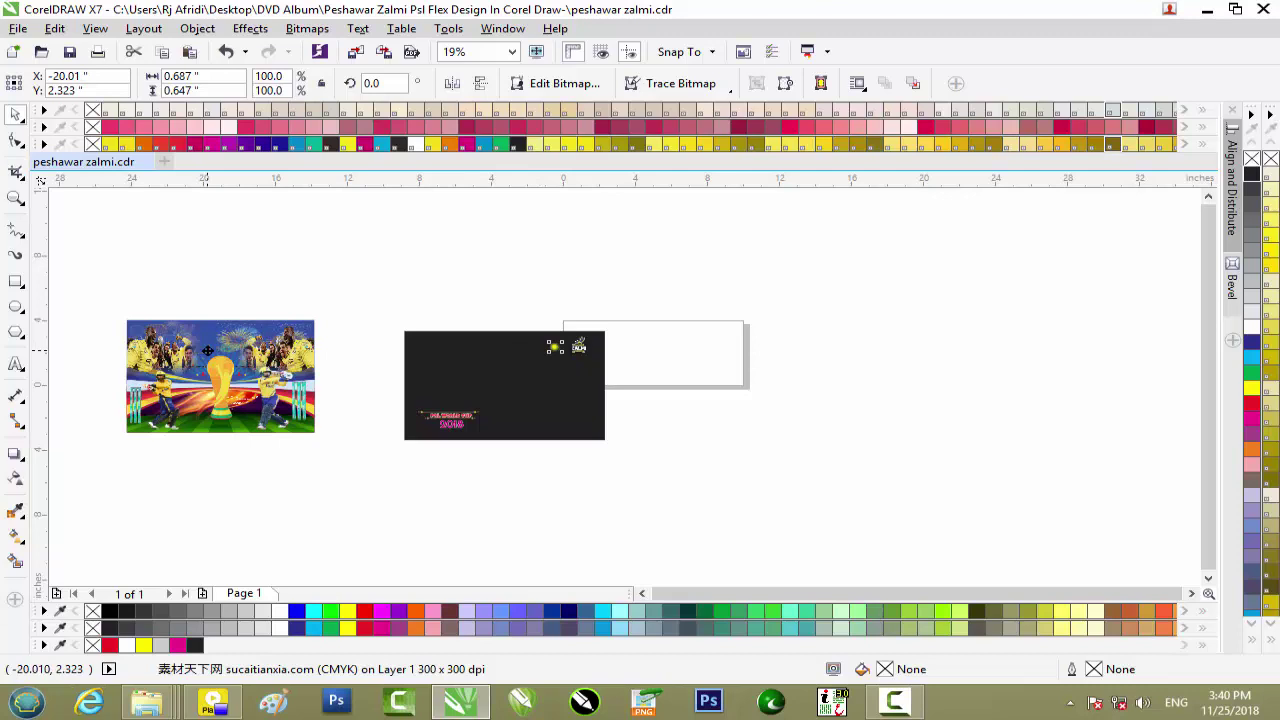
left_click(277, 276)
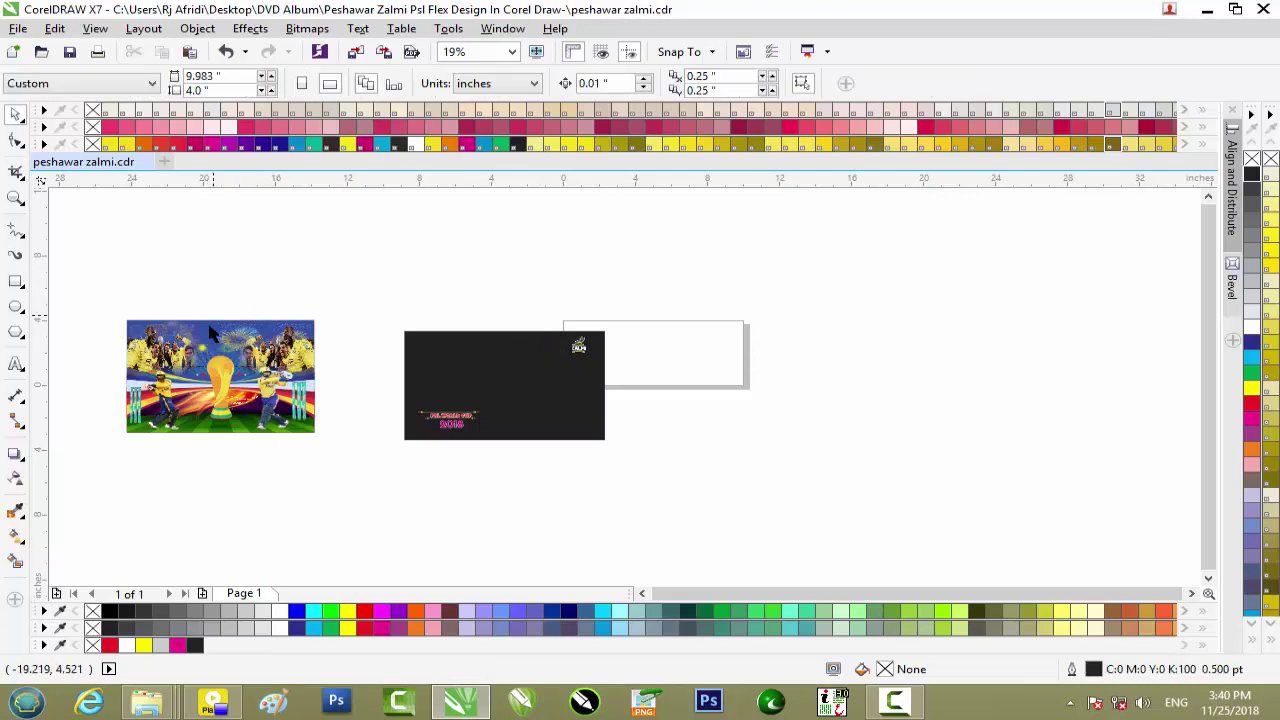
Step: Scale the PSL World Cup 2018 lettering with its star lines down to about 3.016 inches wide and move it above the trophy
left_click_drag(373, 384, 508, 446)
scroll(471, 432, "up", 4)
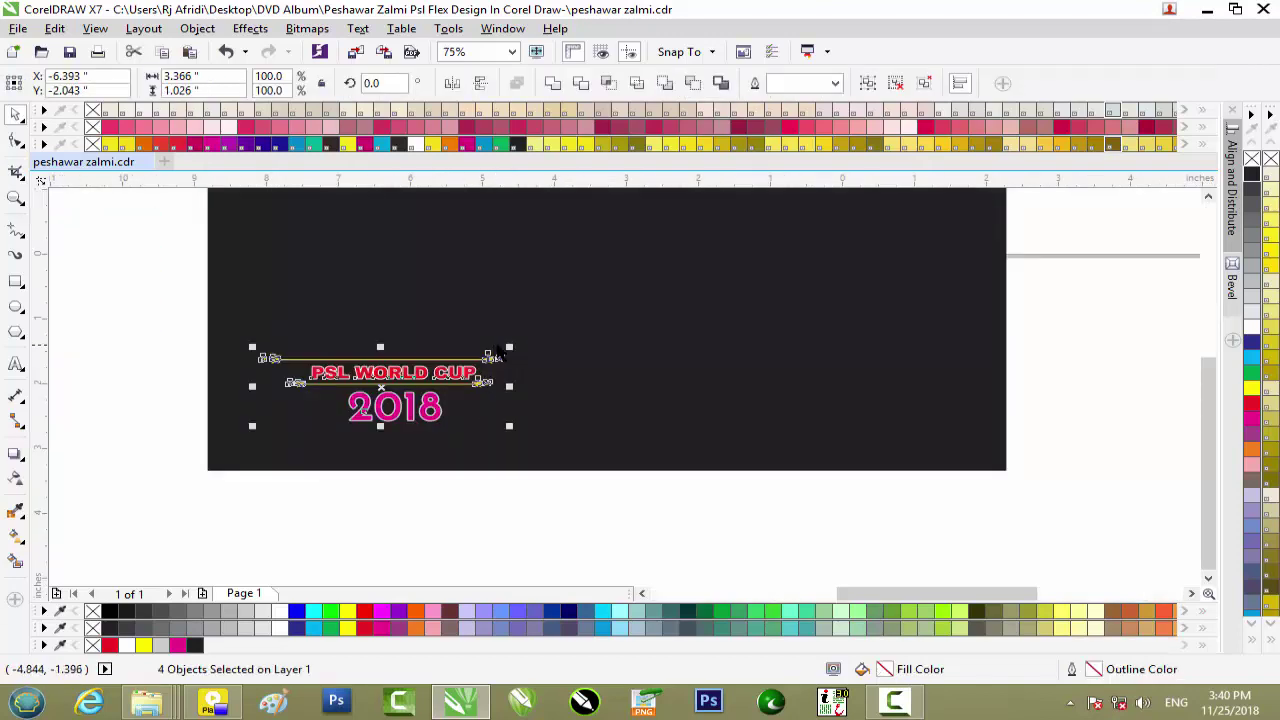
left_click_drag(510, 347, 483, 355)
left_click_drag(405, 376, 218, 273)
Step: Nudge the PSL World Cup 2018 lettering right to about X -19.089 inches over the trophy
scroll(199, 281, "up", 2)
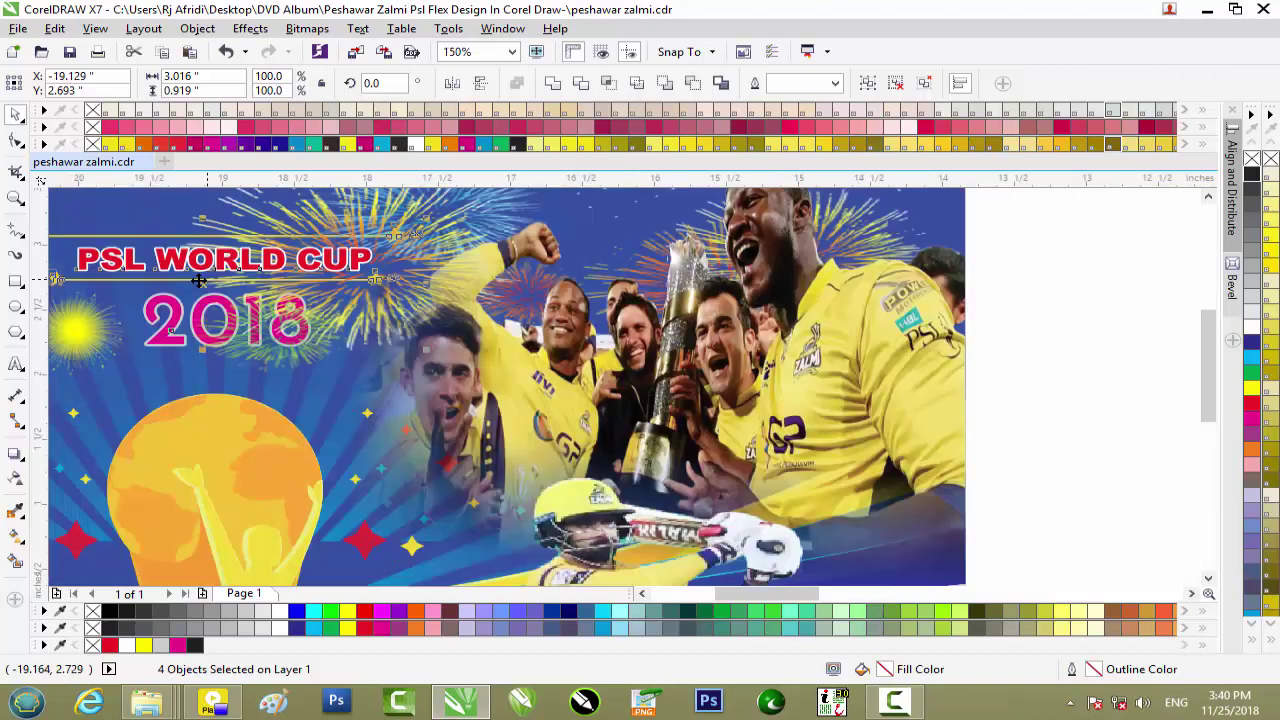
left_click_drag(800, 592, 770, 590)
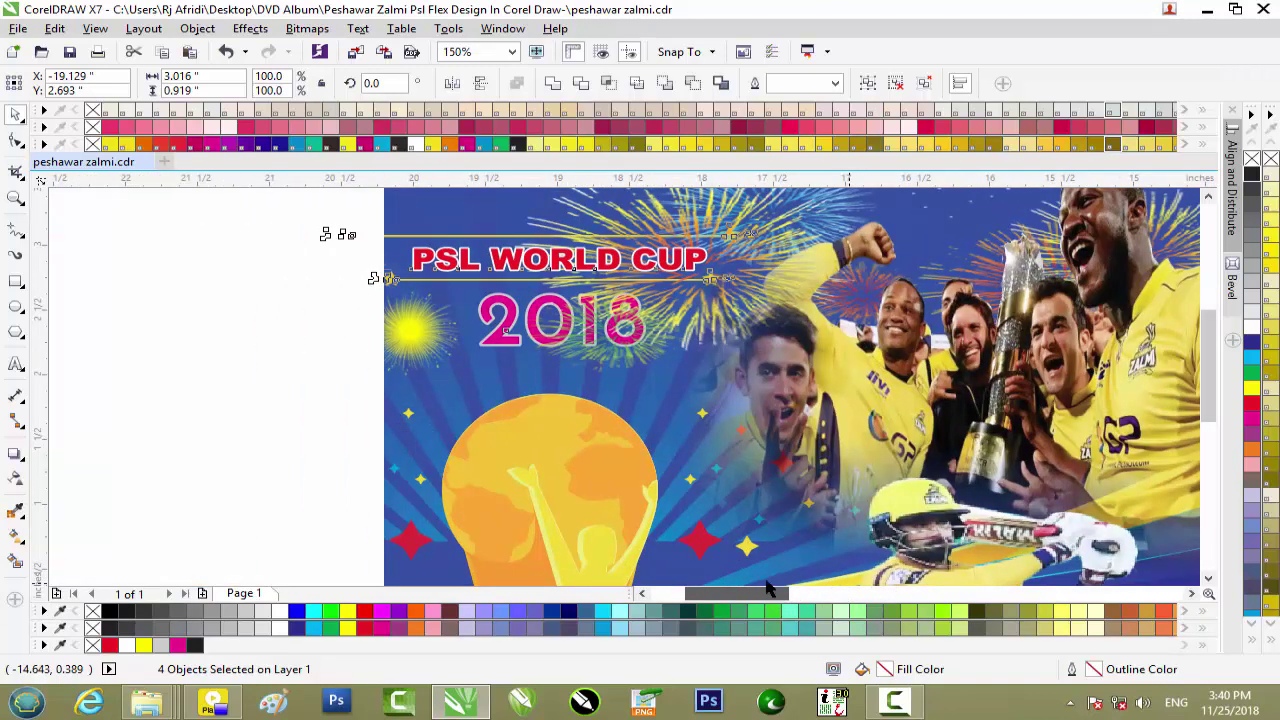
key("Right")
key("Right")
key("Right")
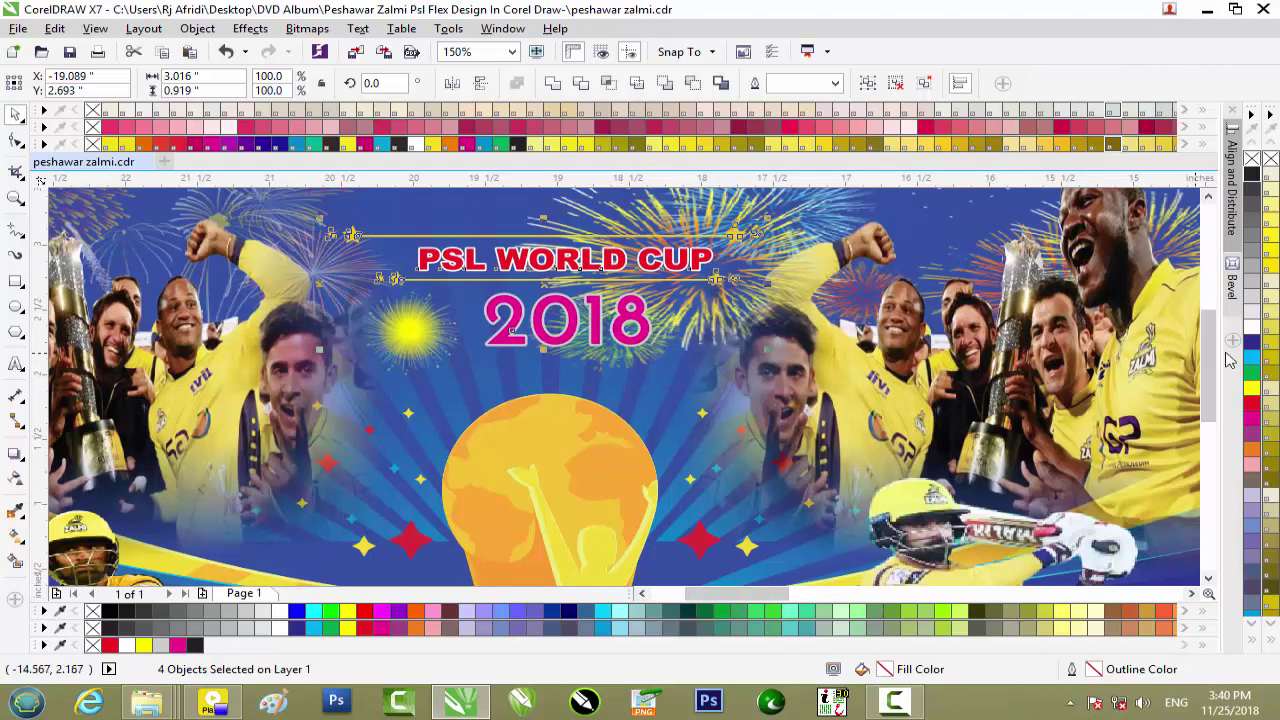
scroll(1216, 364, "up", 2)
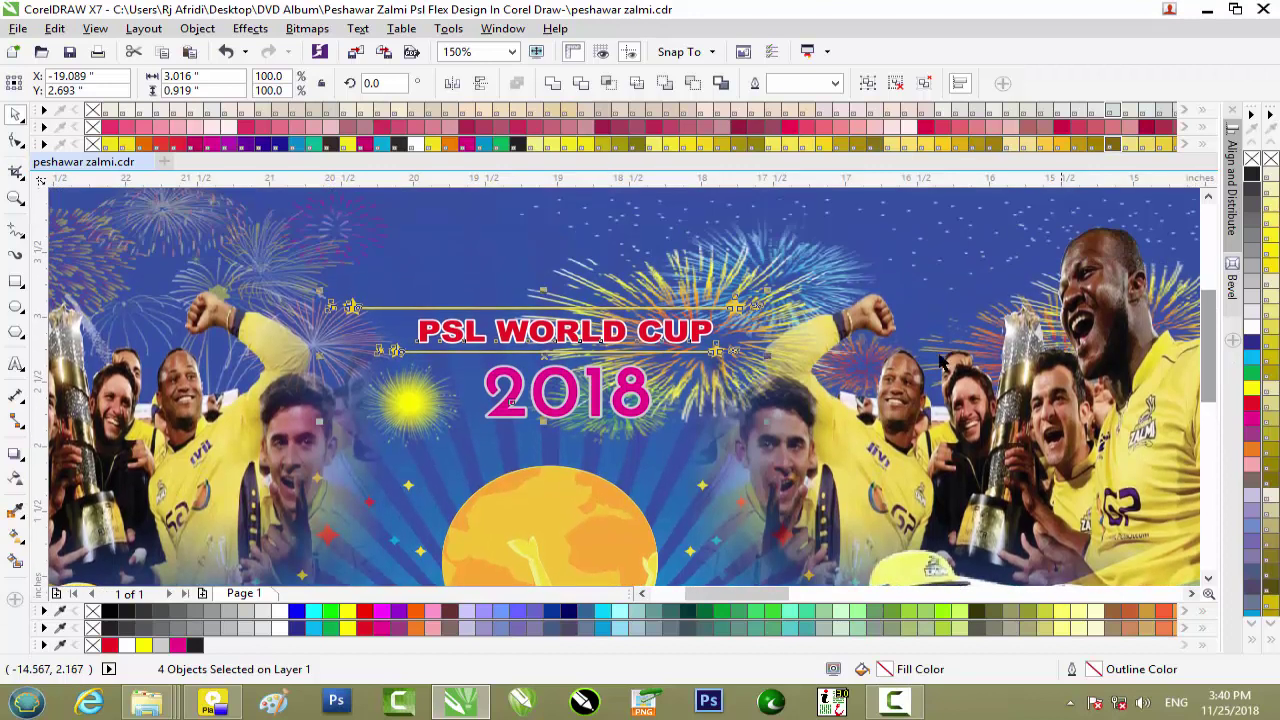
Step: Narrow the colourful fireworks image on the banner's right half to about 3.806 inches wide, clearing it away from the title lettering
left_click(810, 272)
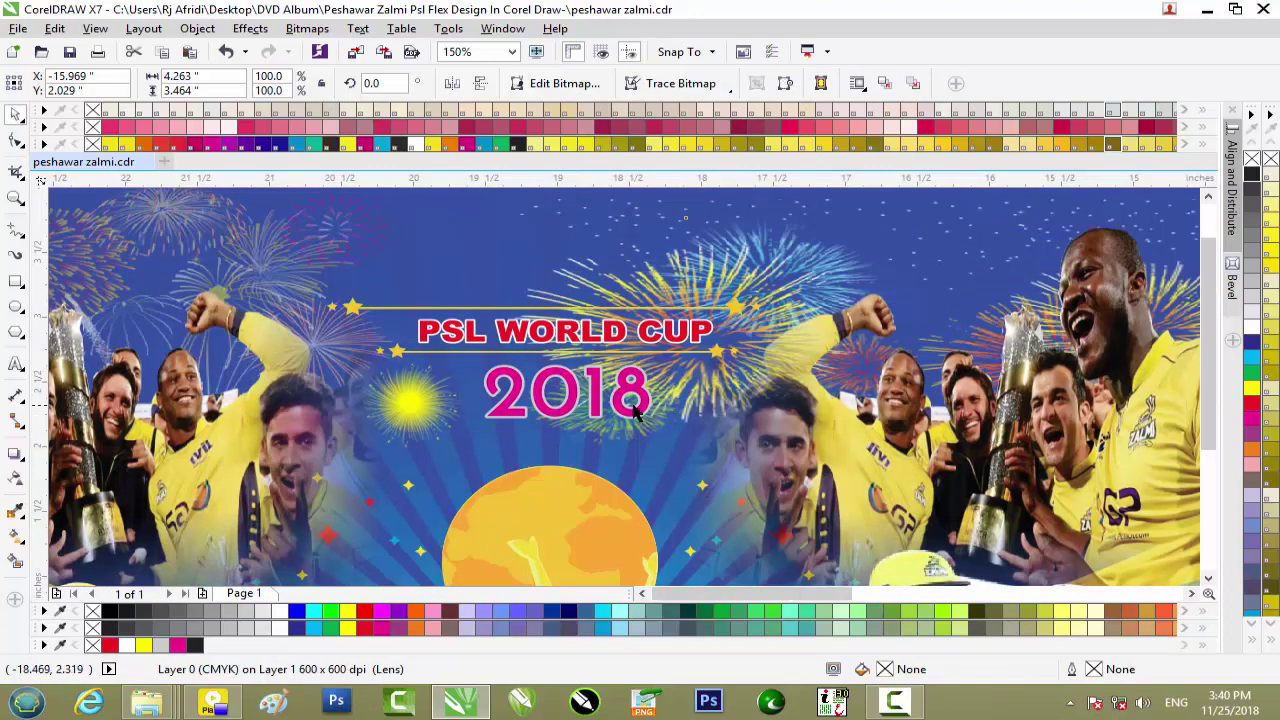
scroll(636, 410, "down", 2)
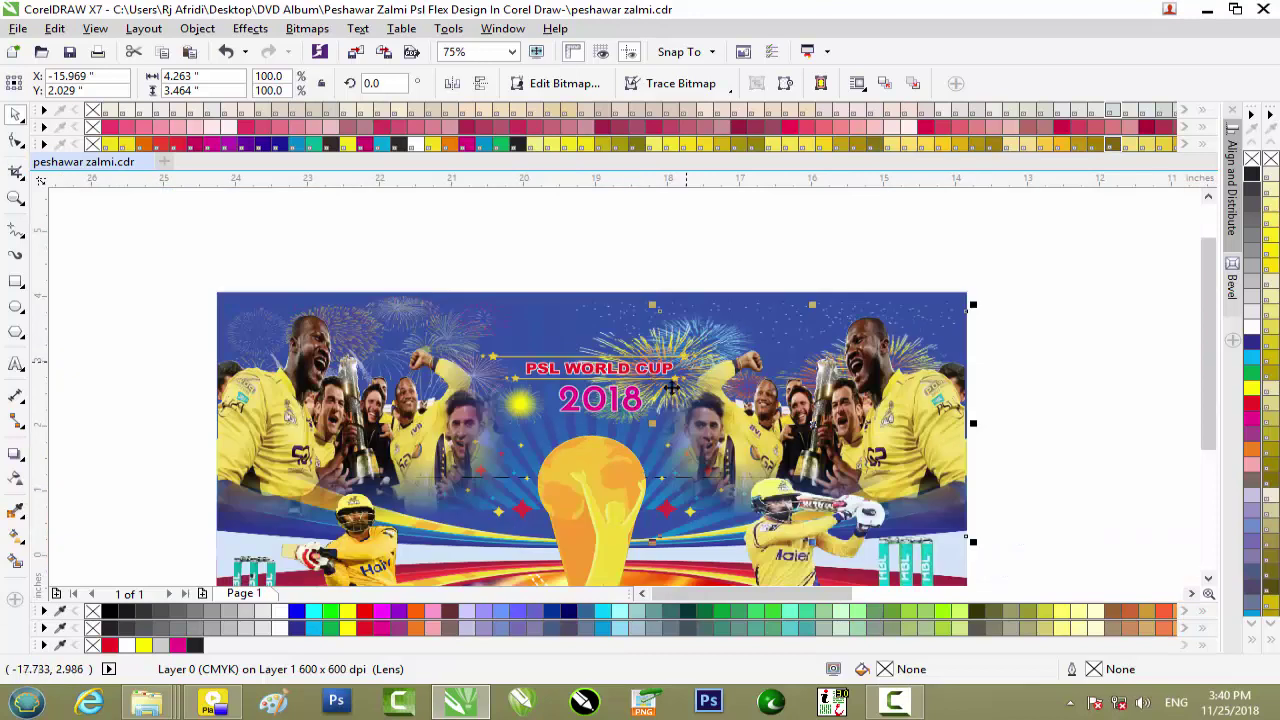
left_click_drag(652, 423, 657, 424)
key("Escape")
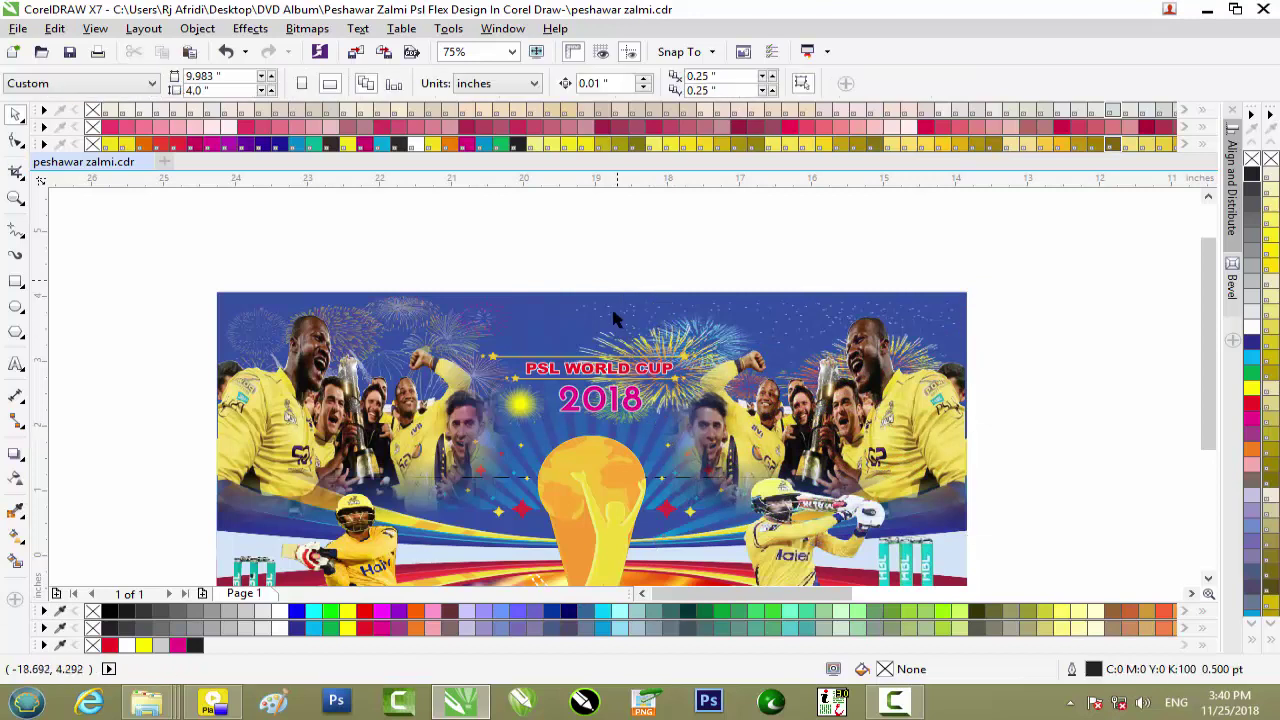
left_click(612, 344)
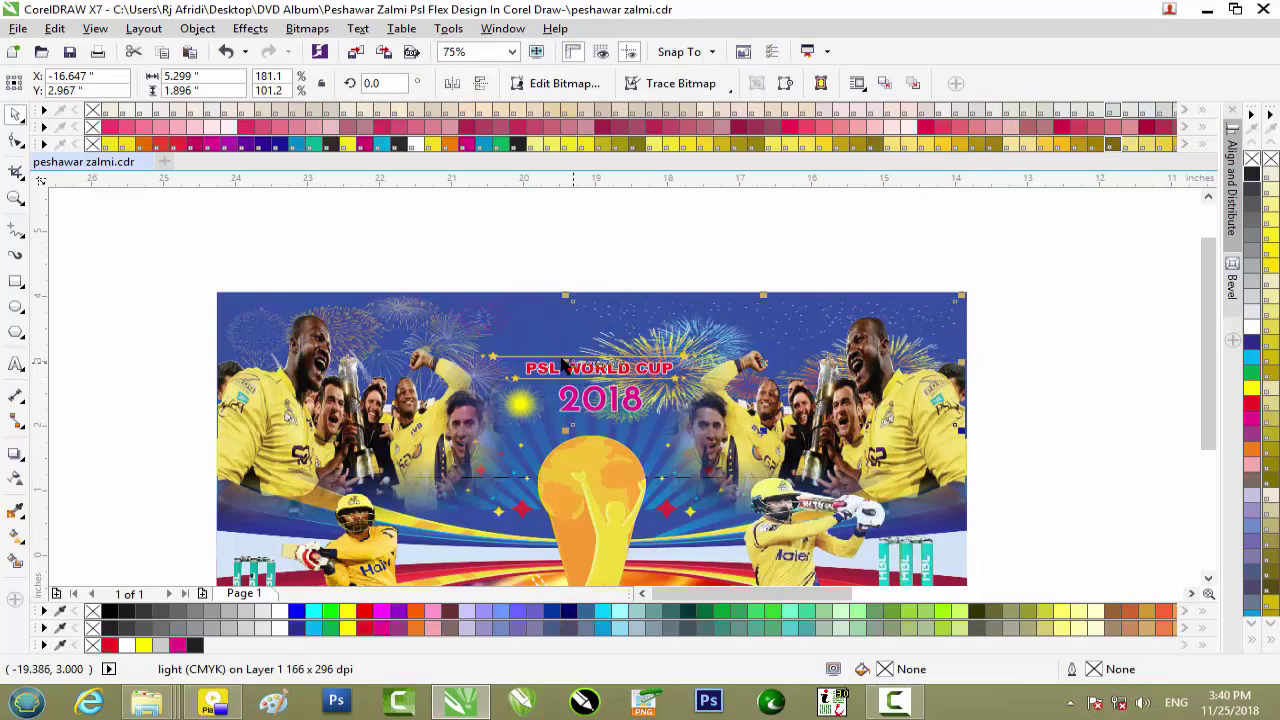
left_click_drag(565, 361, 672, 361)
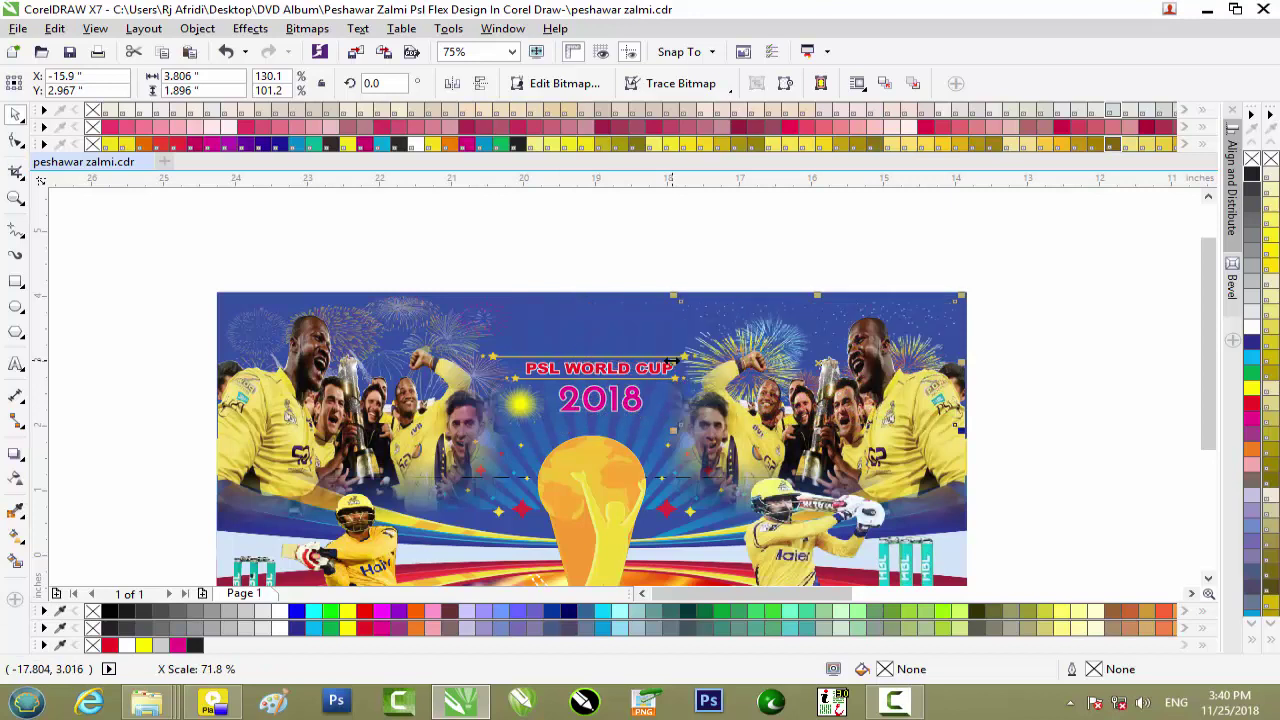
left_click(1071, 373)
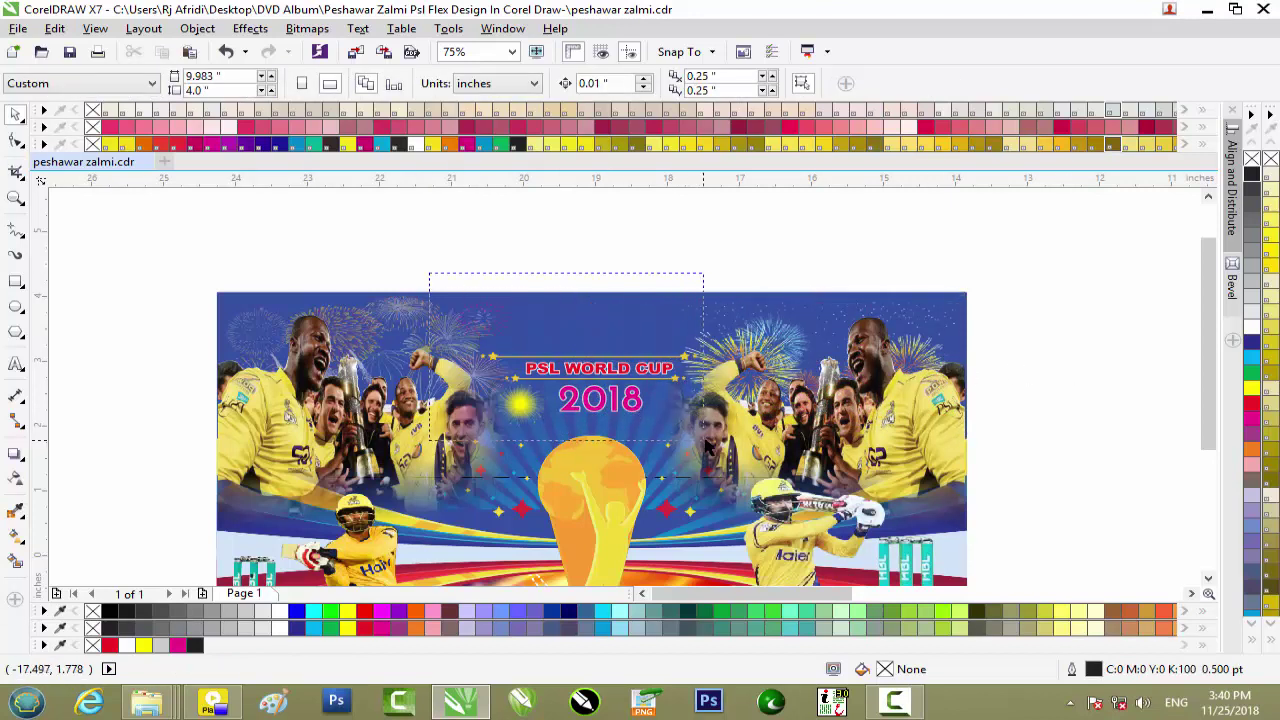
Step: Move the PSL World Cup 2018 lettering and yellow firework burst up to about X -18.966, Y 3.02 inches
left_click_drag(706, 447, 704, 441)
left_click_drag(617, 372, 627, 341)
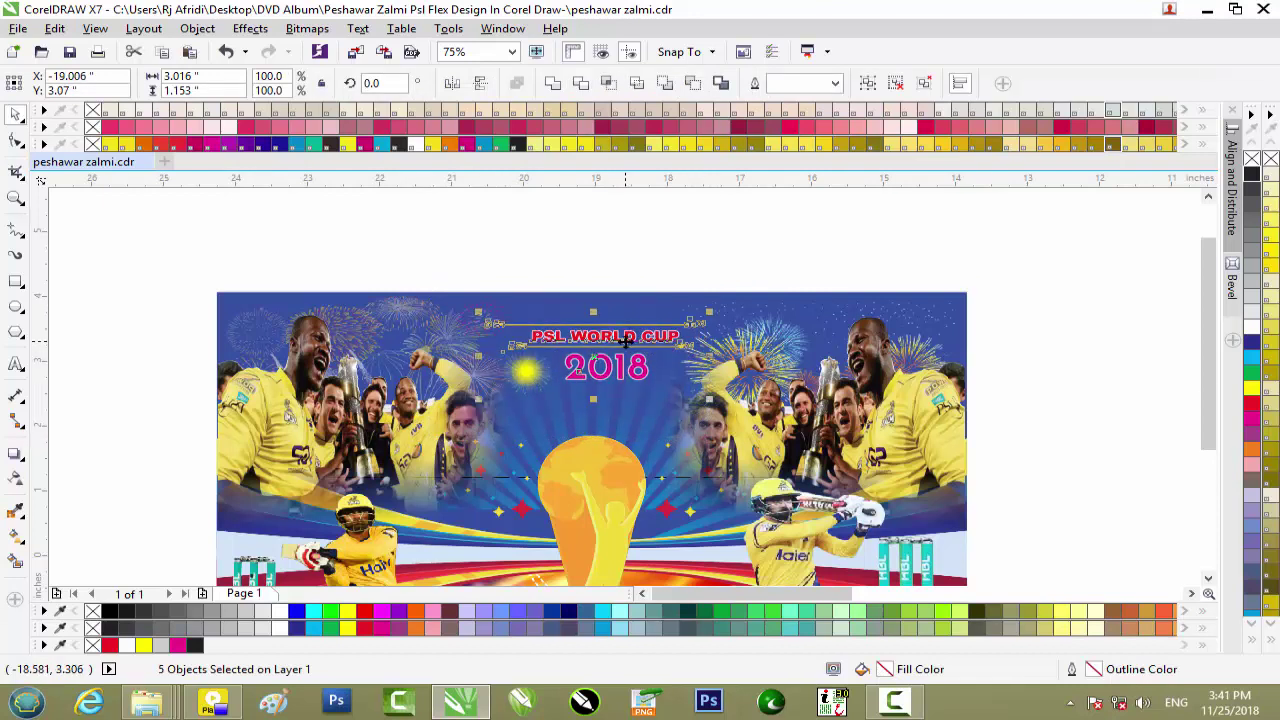
scroll(626, 342, "up", 2)
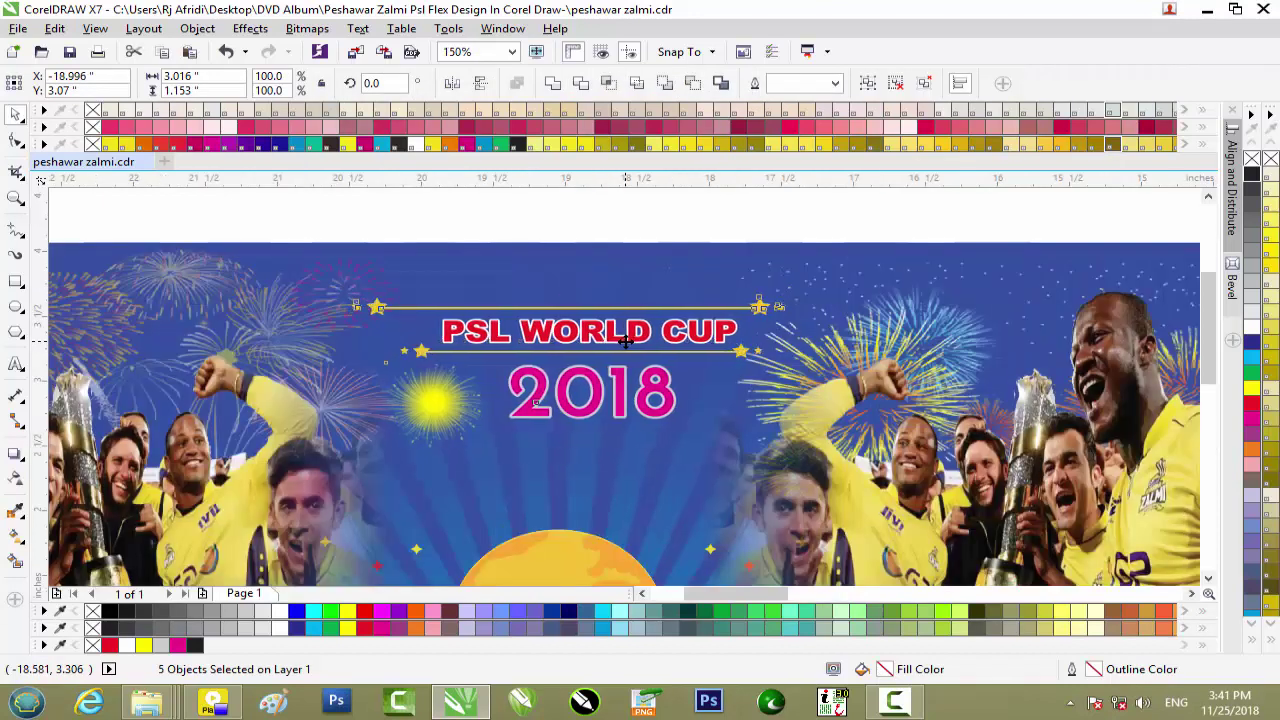
key("Right")
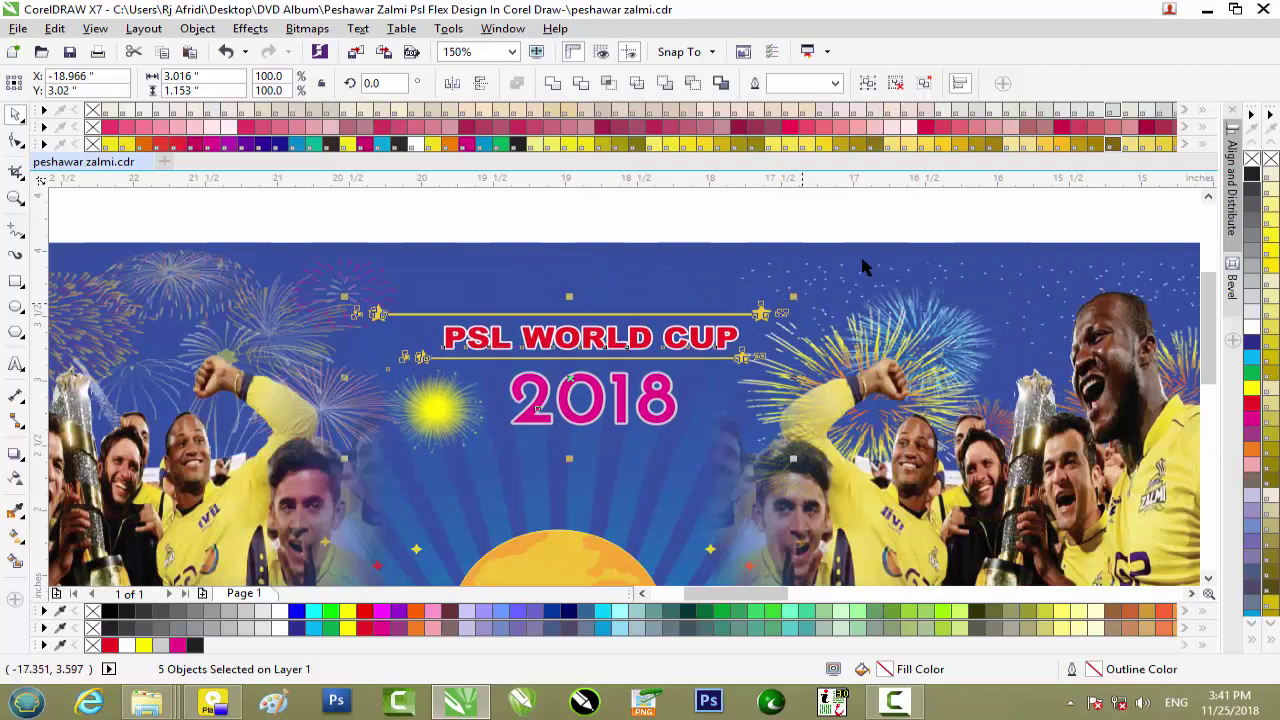
left_click(821, 226)
Step: Bring the Peshawar Zalmi logo onto the banner's upper edge over the title lettering, at about X -18.945, Y 3.849 inches
scroll(821, 226, "down", 1)
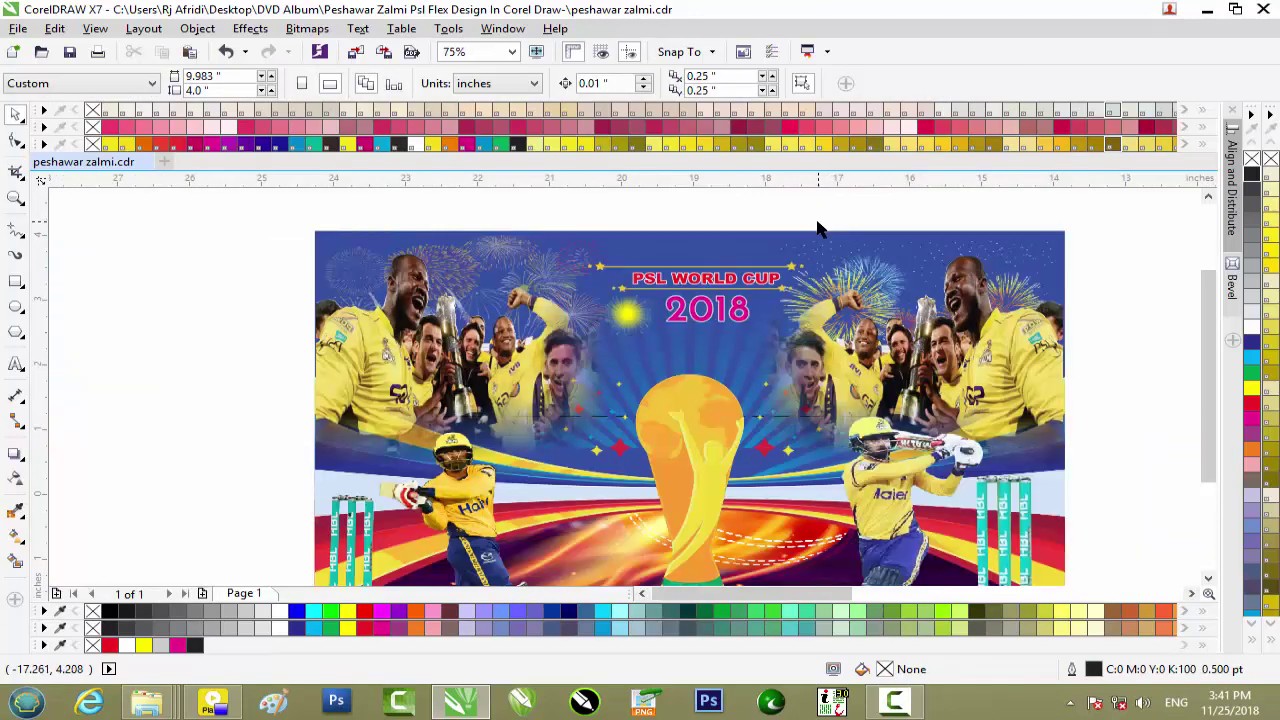
scroll(818, 228, "down", 1)
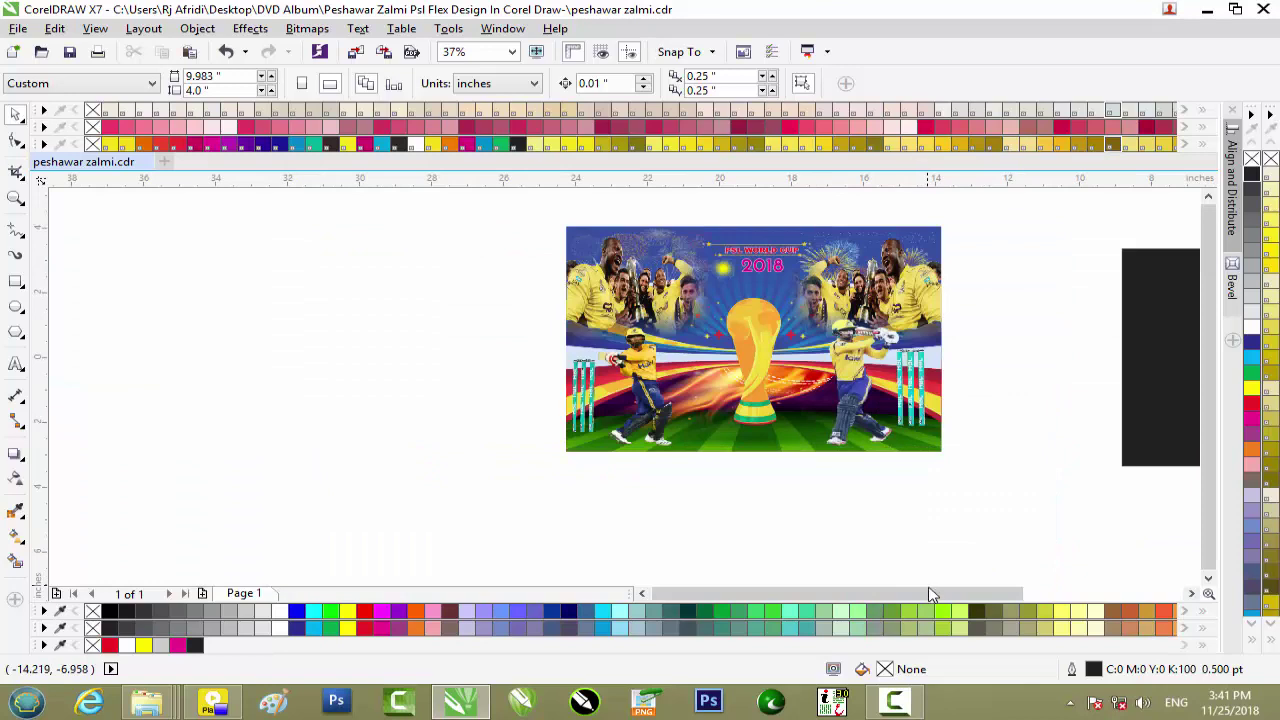
left_click_drag(930, 594, 1046, 592)
left_click(713, 278)
left_click_drag(713, 278, 196, 436)
scroll(196, 436, "up", 2)
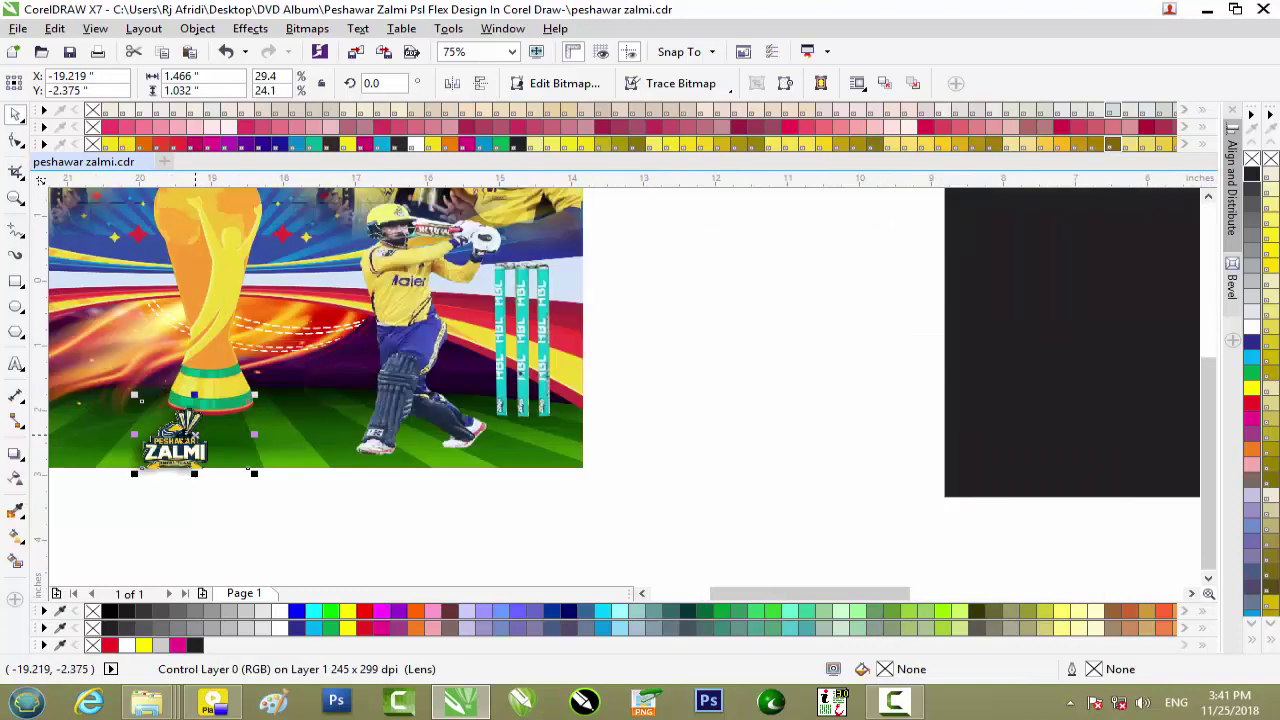
scroll(203, 413, "down", 2)
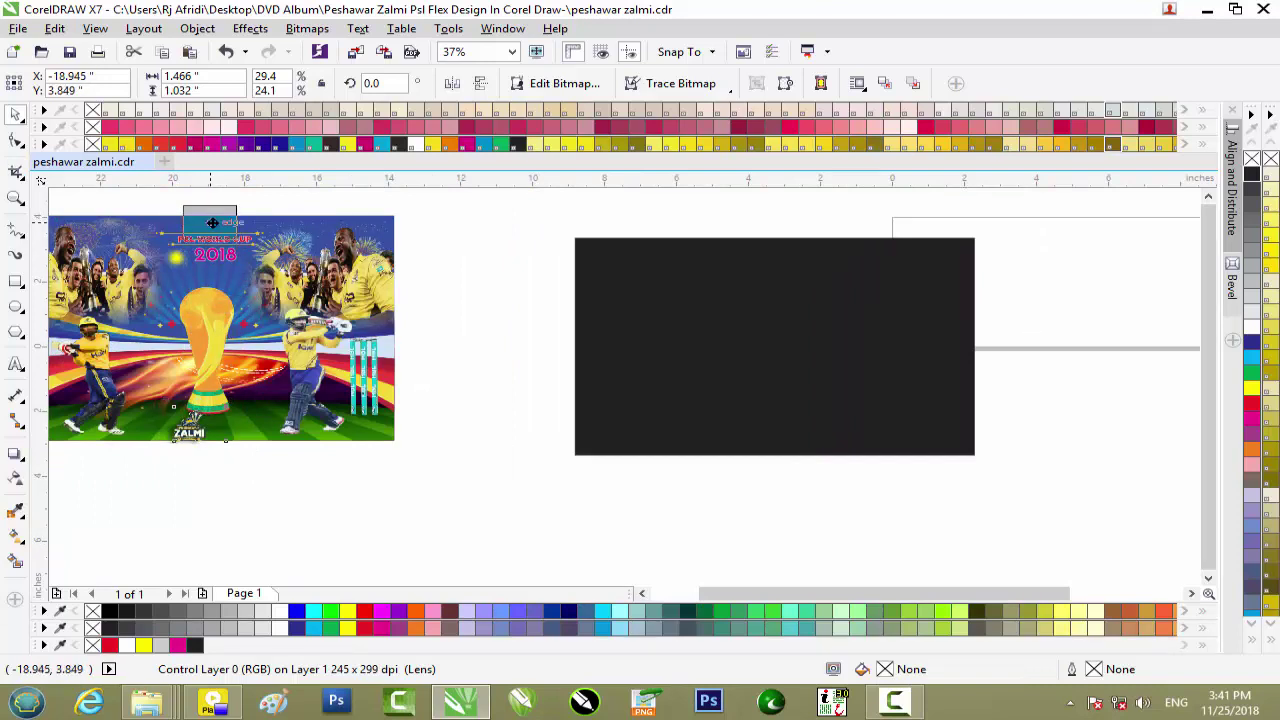
scroll(213, 211, "up", 2)
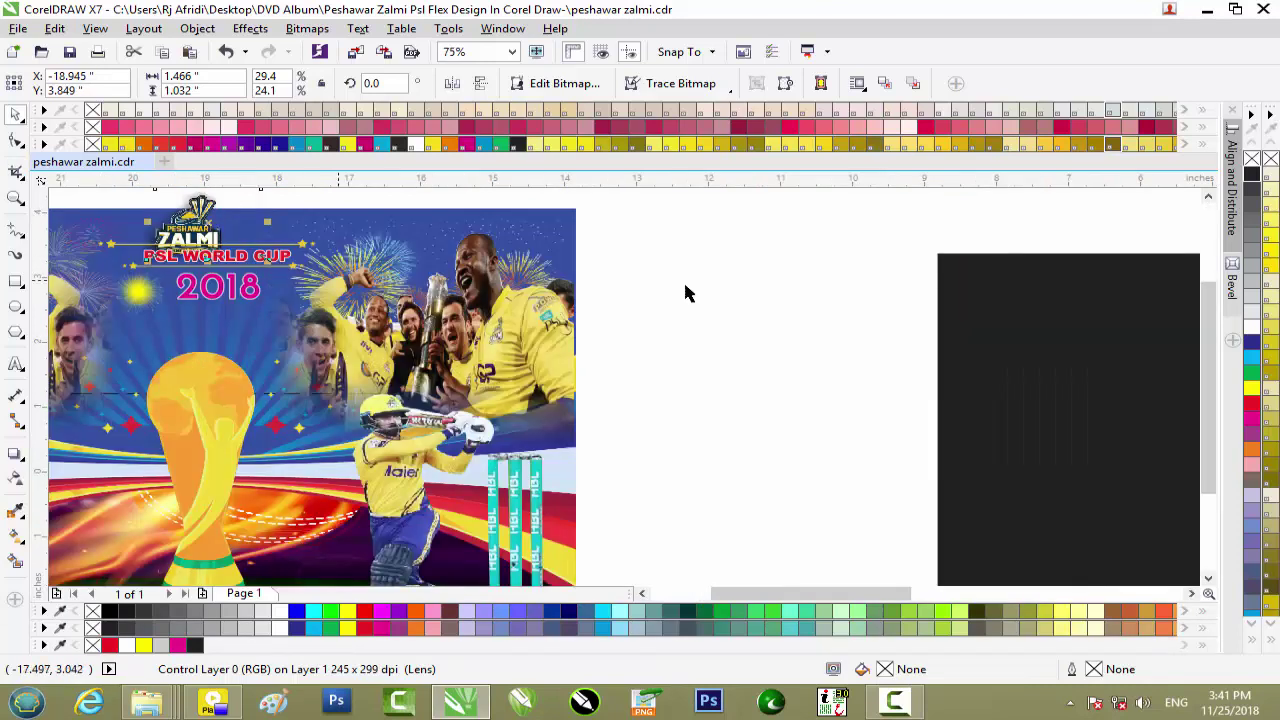
scroll(1211, 299, "up", 1)
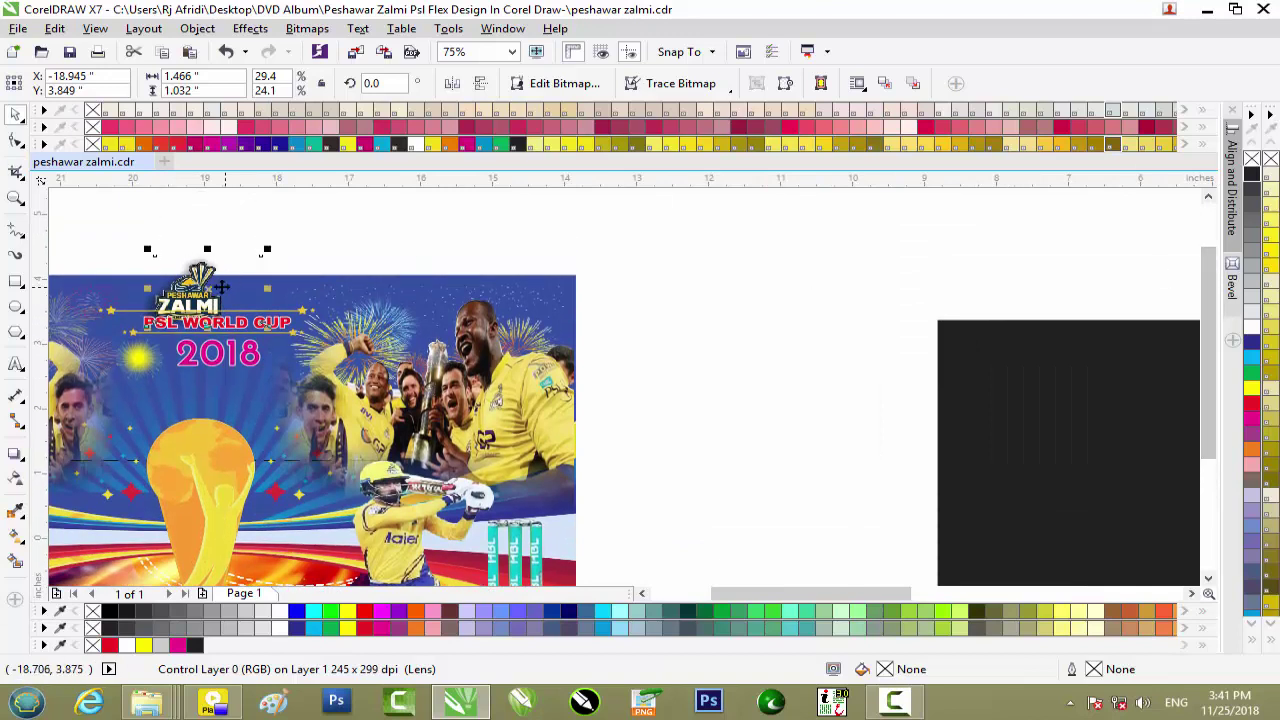
Step: Set the Zalmi logo aside right of the banner and nudge the title lettering with the yellow burst down to just above the trophy
left_click_drag(273, 260, 760, 229)
left_click_drag(75, 243, 320, 386)
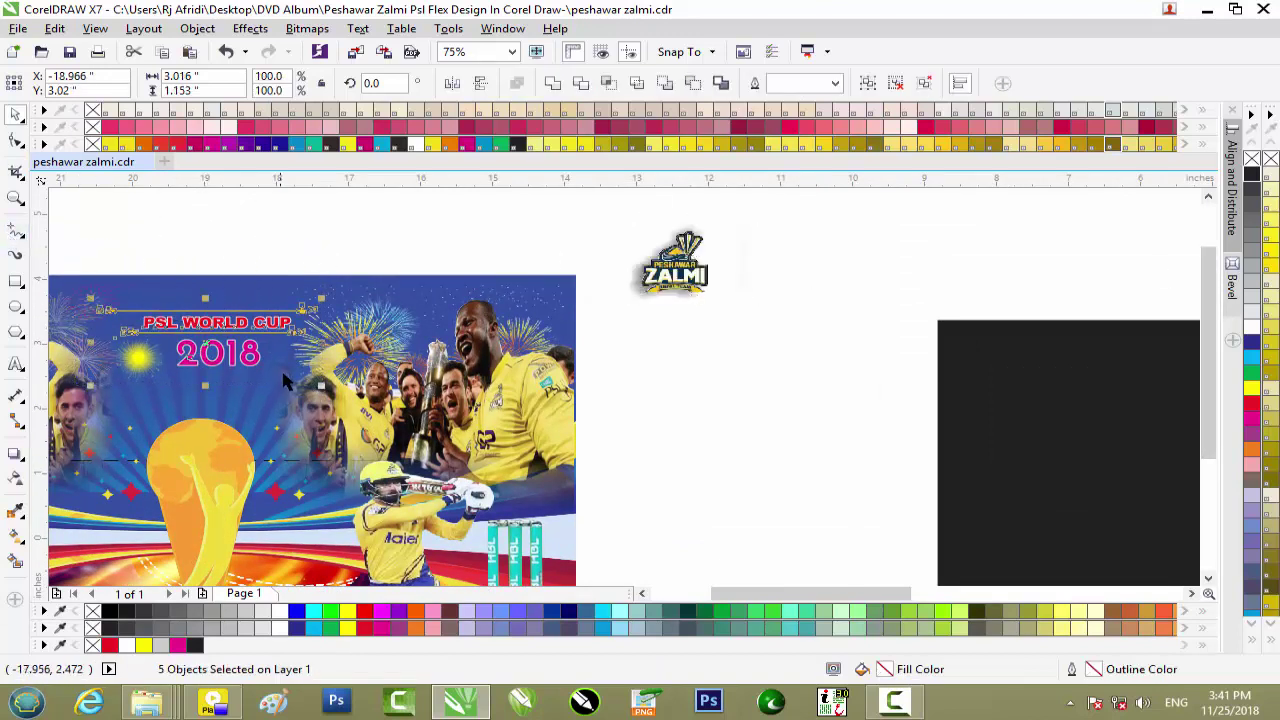
key("Down")
key("Down")
key("Down")
key("Down")
key("Down")
key("Down")
key("Down")
key("Down")
key("Down")
key("Down")
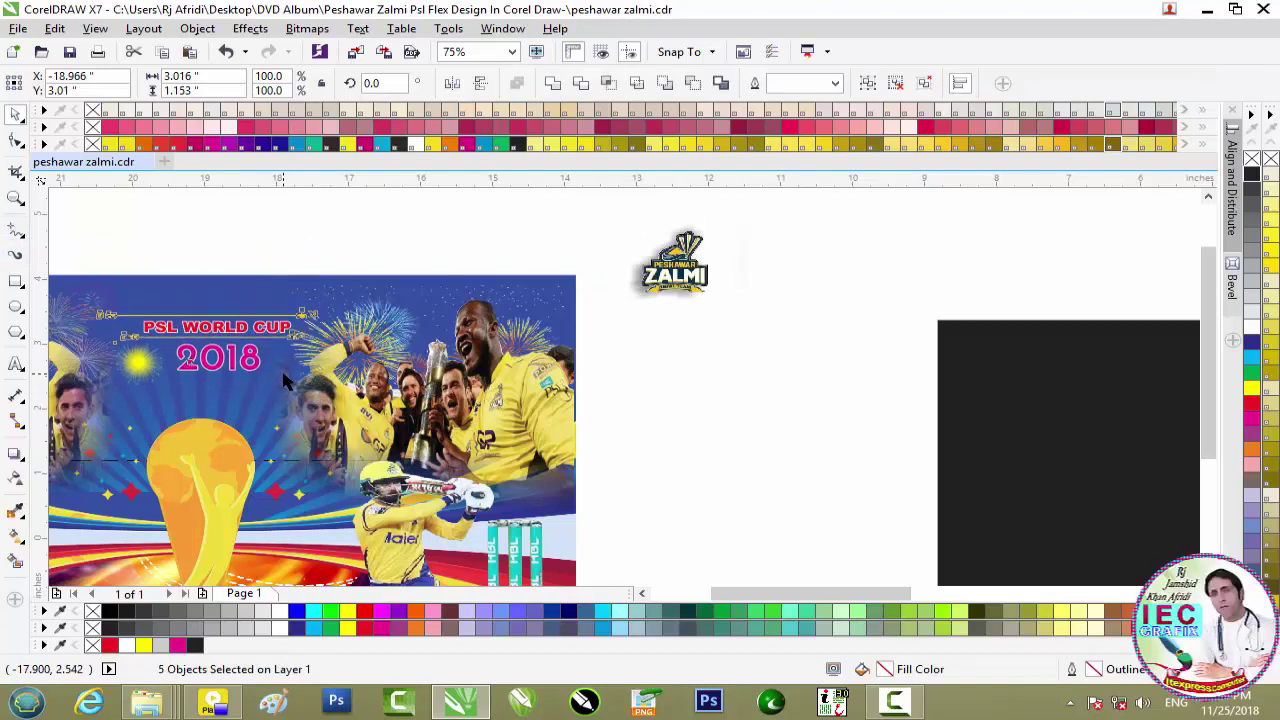
key("Down")
key("Down")
key("Down")
key("Down")
key("Down")
key("Down")
key("Down")
key("Down")
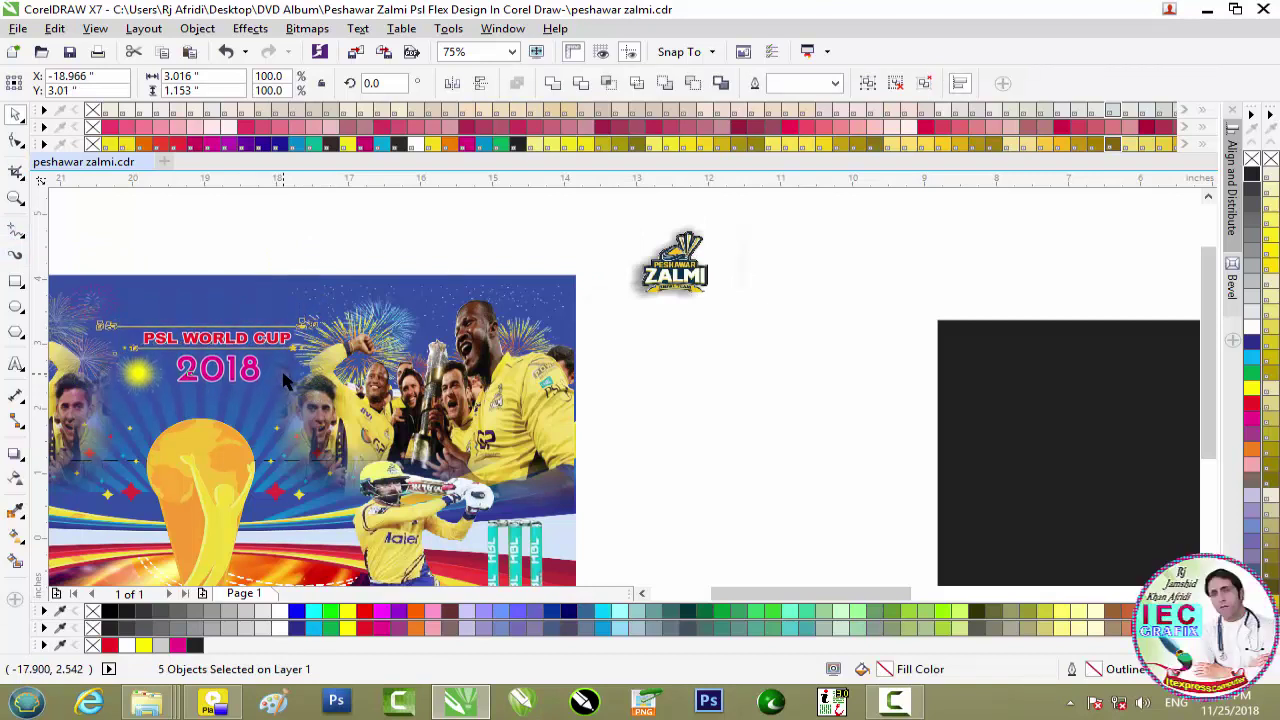
key("Down")
key("Down")
key("Down")
key("Down")
key("Down")
key("Down")
key("Down")
key("Down")
key("Down")
key("Down")
key("Down")
key("Down")
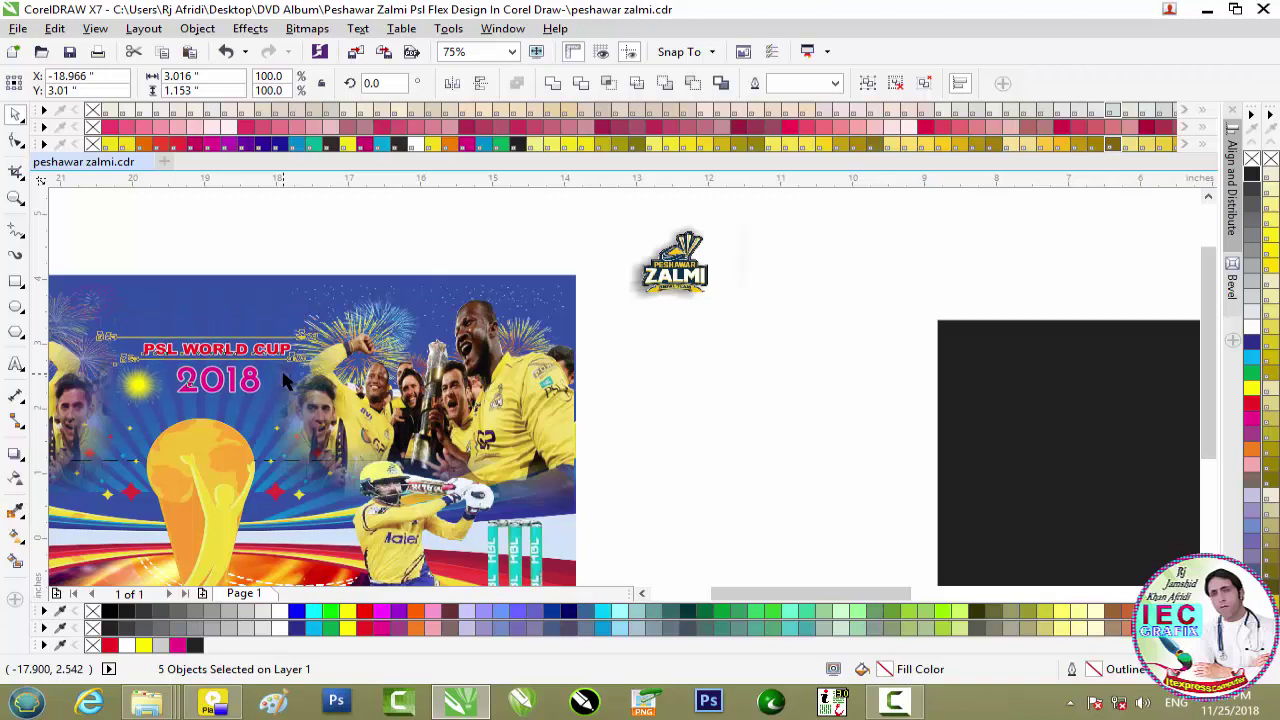
key("Down")
key("Down")
key("Escape")
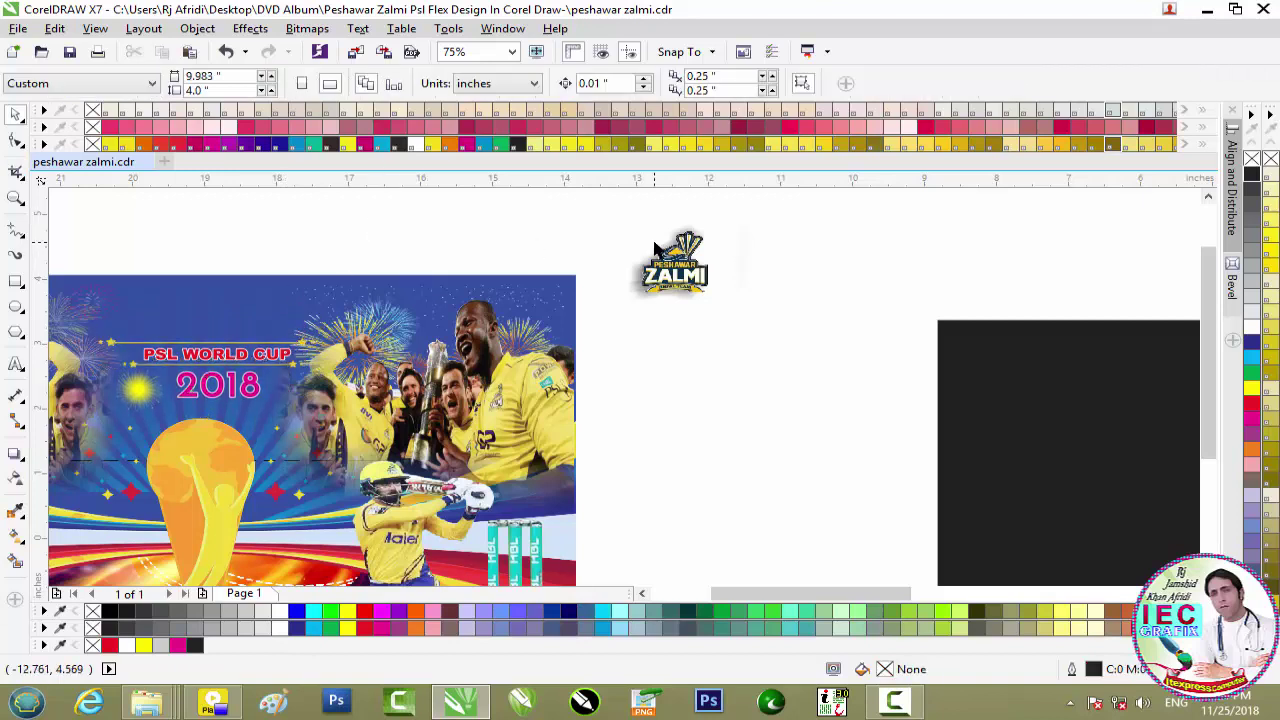
Step: Move the Peshawar Zalmi logo with its drop shadow above the PSL World Cup lettering and nudge it slightly right and down
left_click_drag(644, 220, 810, 317)
left_click_drag(859, 372, 215, 321)
scroll(211, 215, "up", 2)
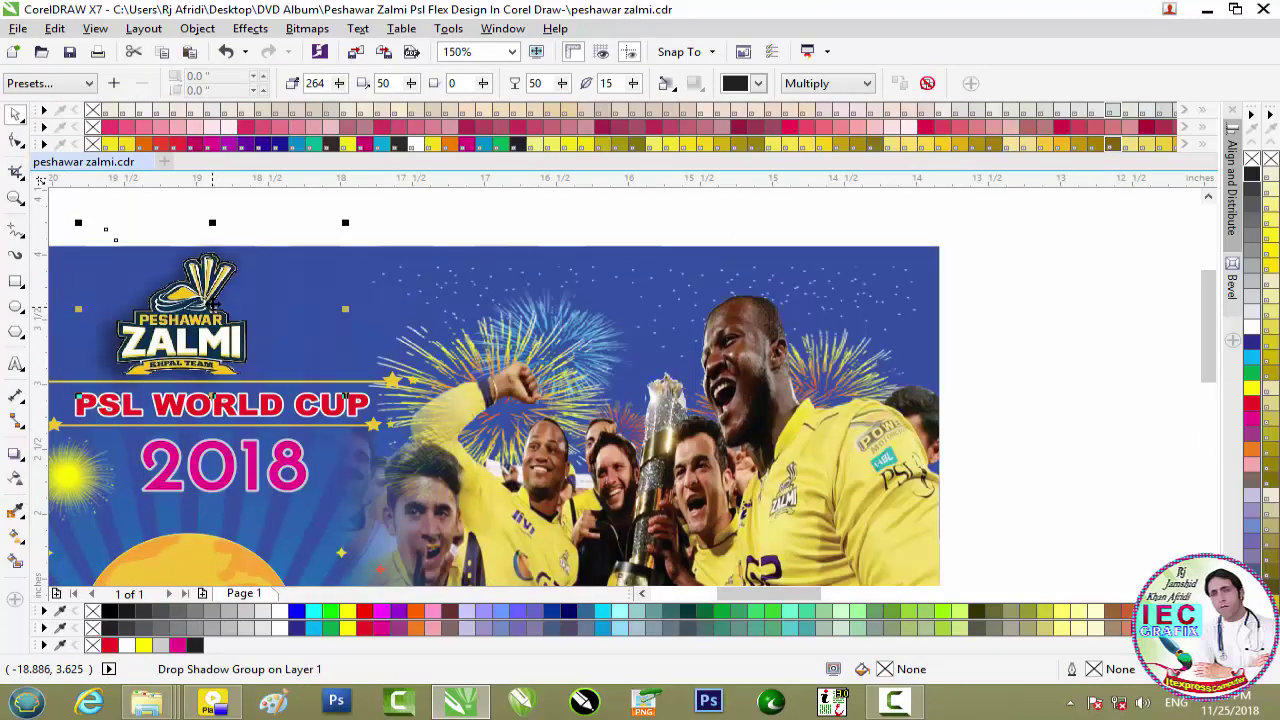
key("Right")
key("Right")
key("Right")
key("Right")
key("Right")
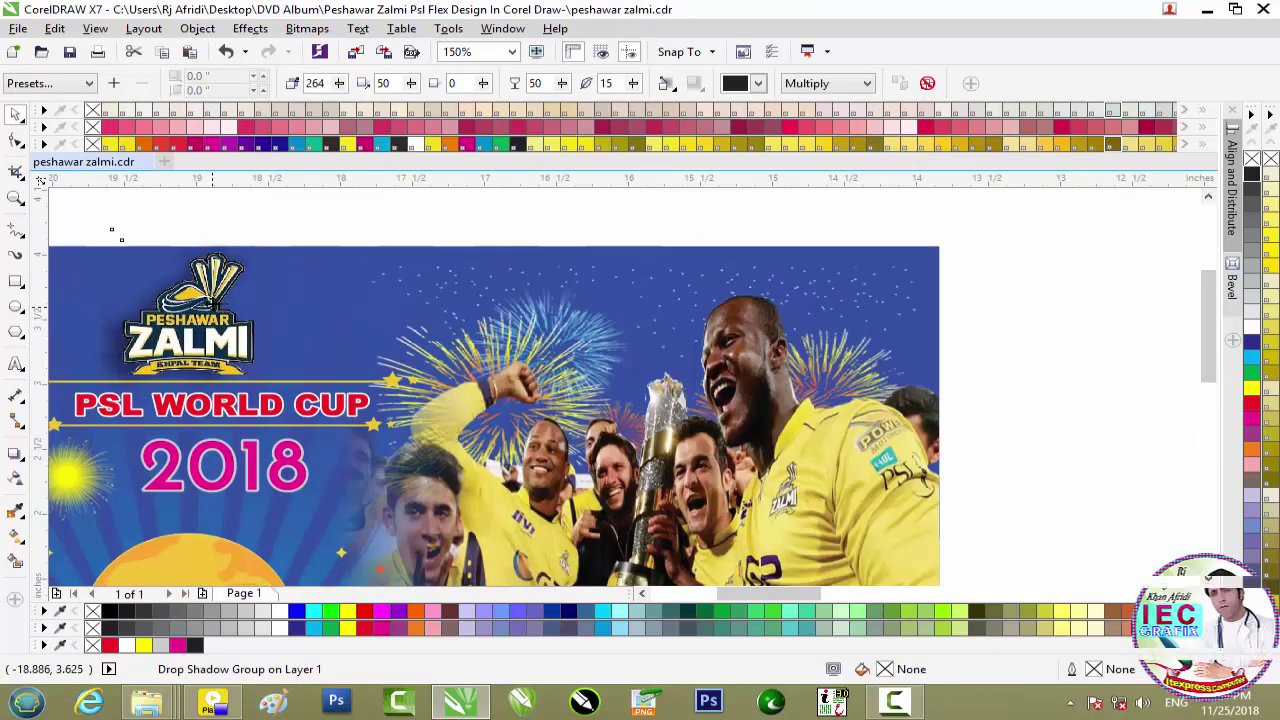
key("Down")
key("Down")
key("Down")
key("Down")
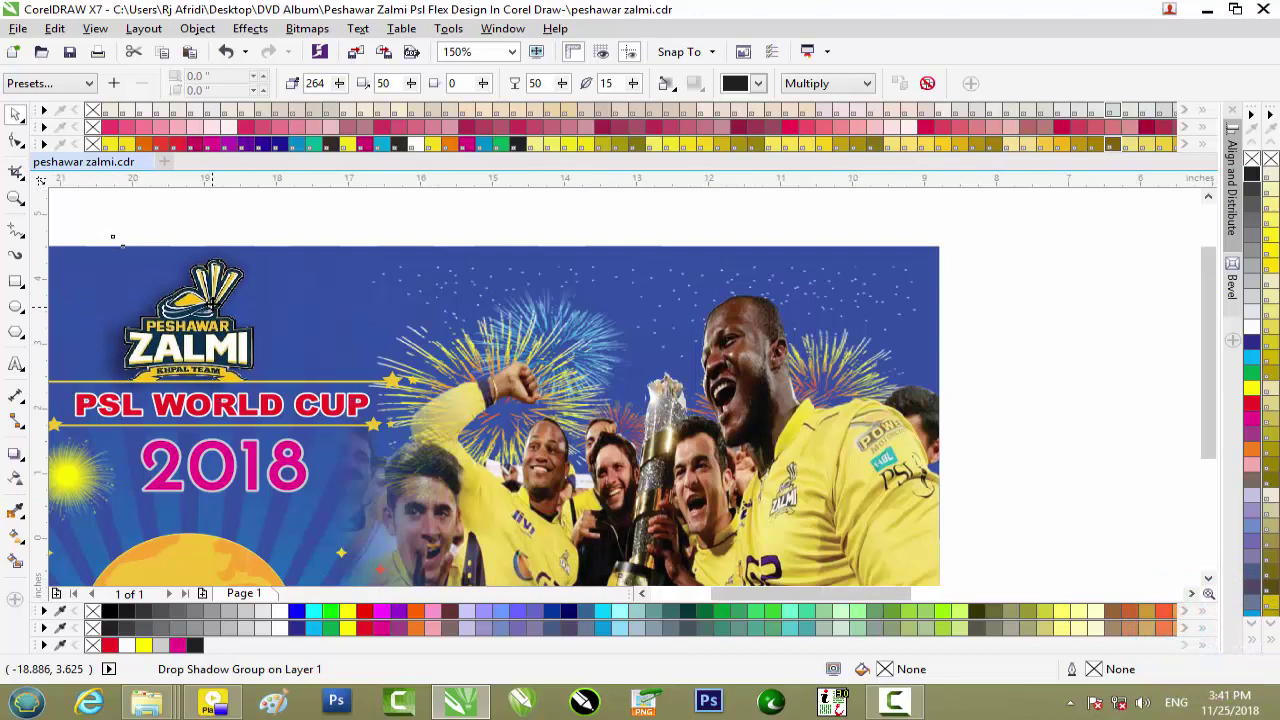
Step: Delete the black rectangle beside the banner
scroll(213, 300, "down", 2)
left_click(1088, 416)
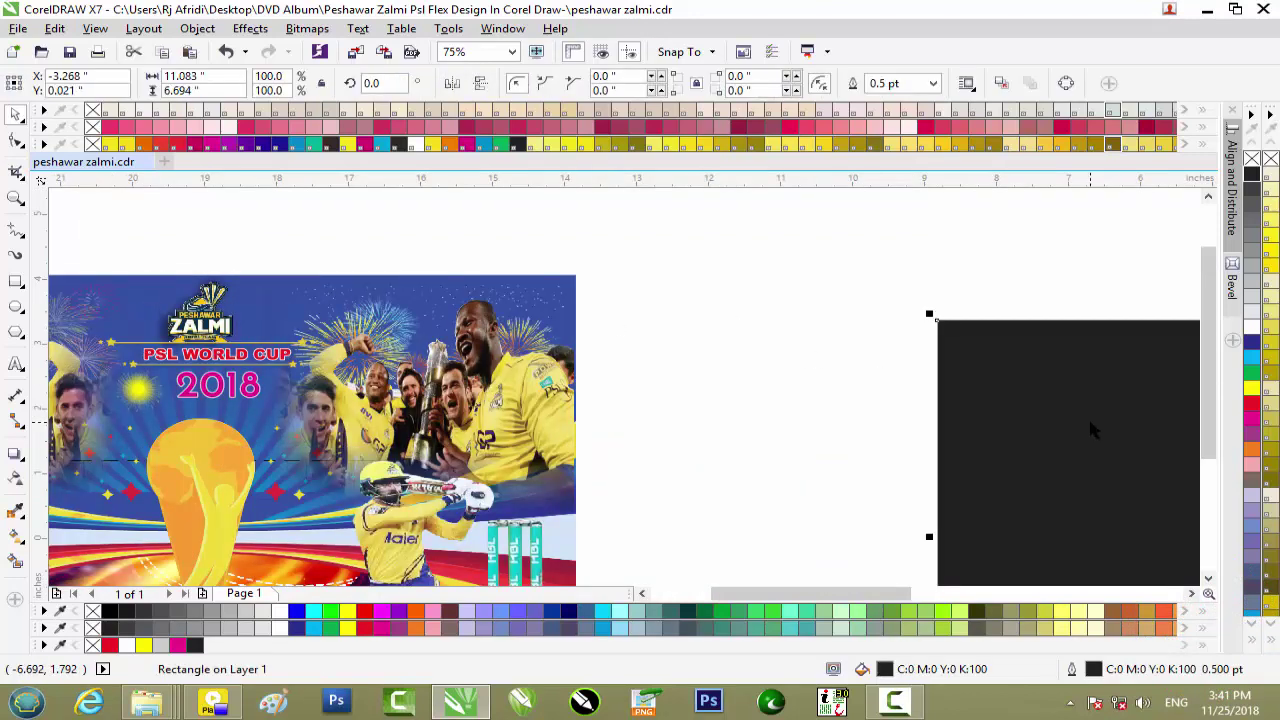
key("Delete")
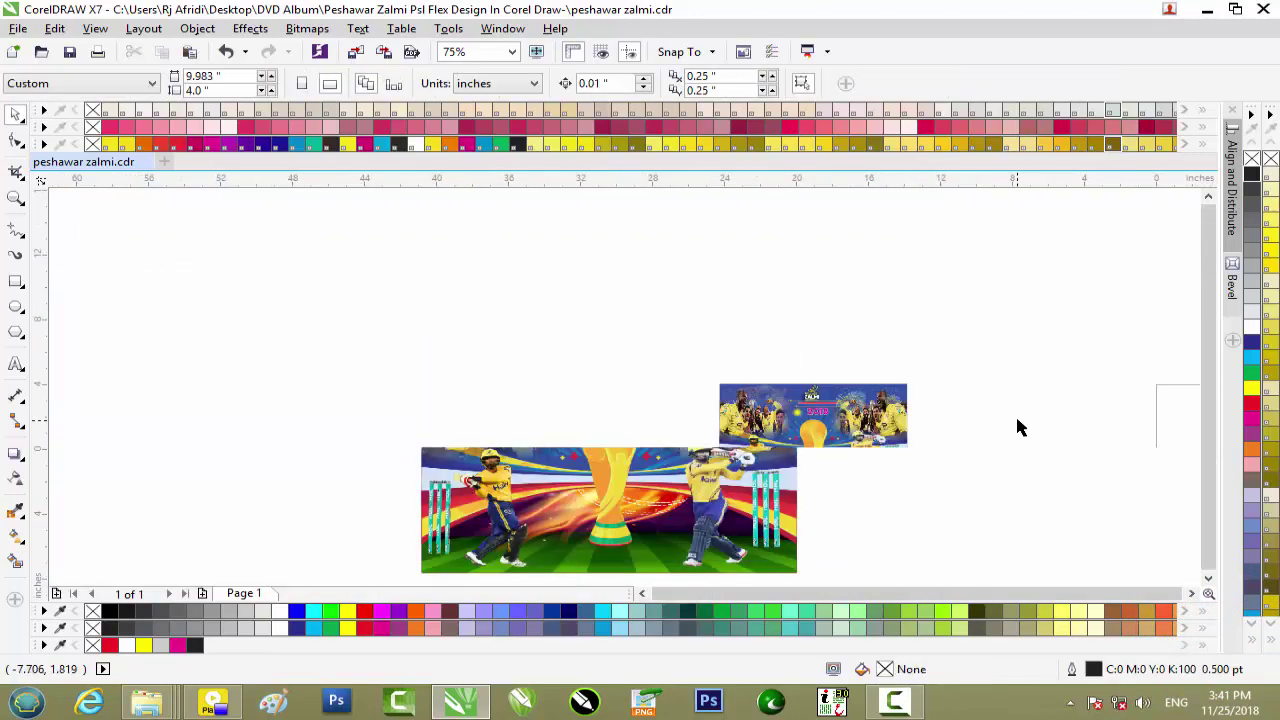
Step: Select the whole banner artwork and move it onto the page, centred at about X 4.724, Y 1.099 inches
scroll(1015, 428, "down", 5)
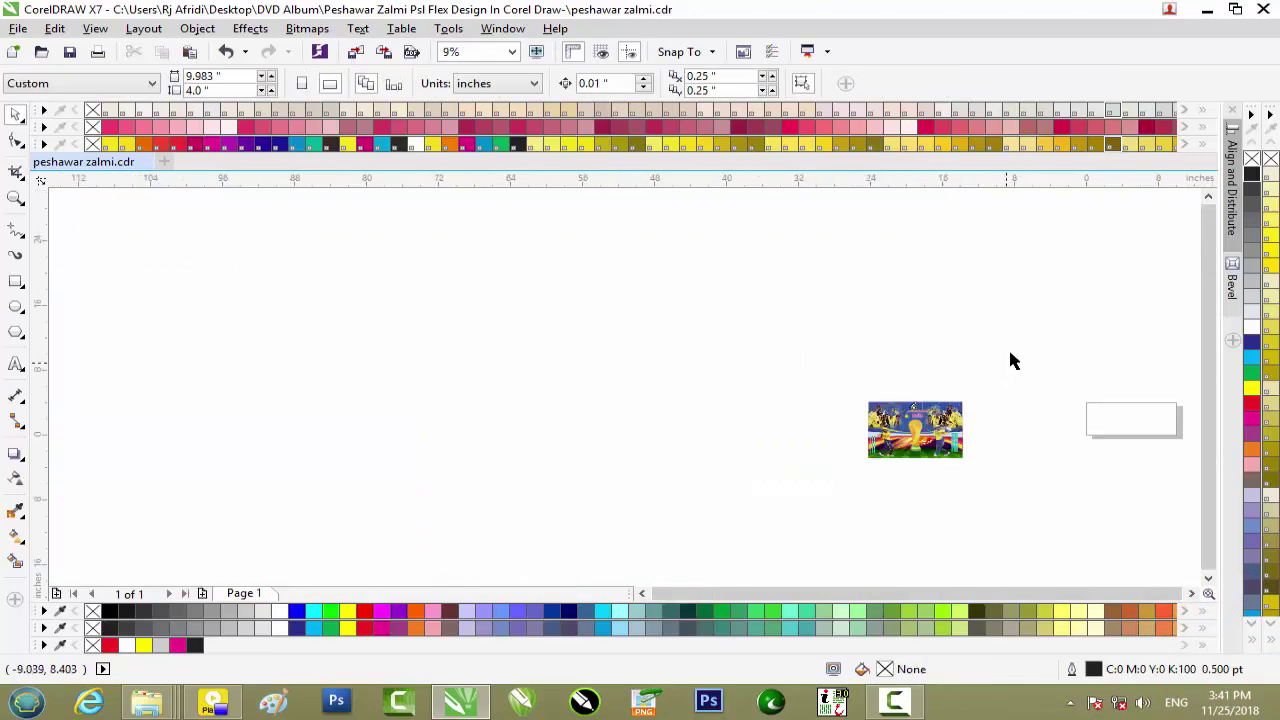
scroll(1190, 514, "right", 2)
left_click_drag(806, 364, 937, 418)
scroll(937, 418, "up", 5)
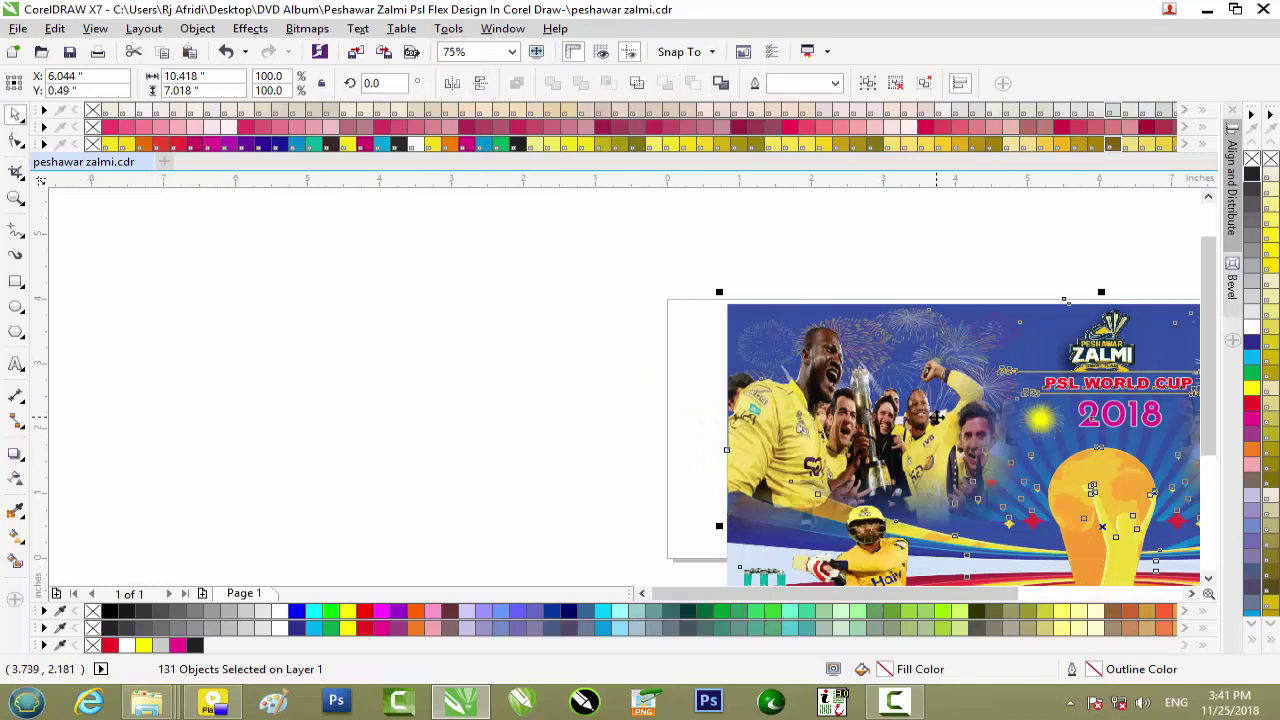
left_click_drag(865, 348, 770, 309)
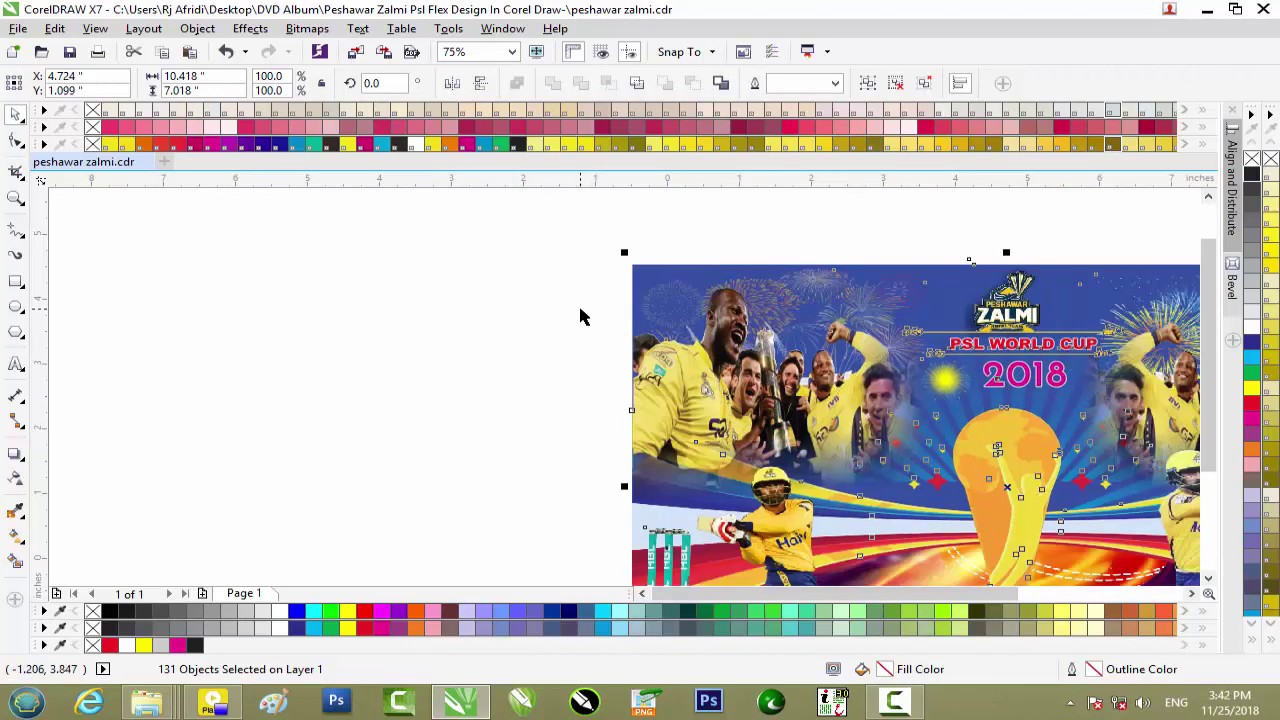
Step: Export the banner to the desktop as the JPEG peshawar zalmi.jpg in CMYK Color (32-bit) at 100% quality
key("ctrl+e")
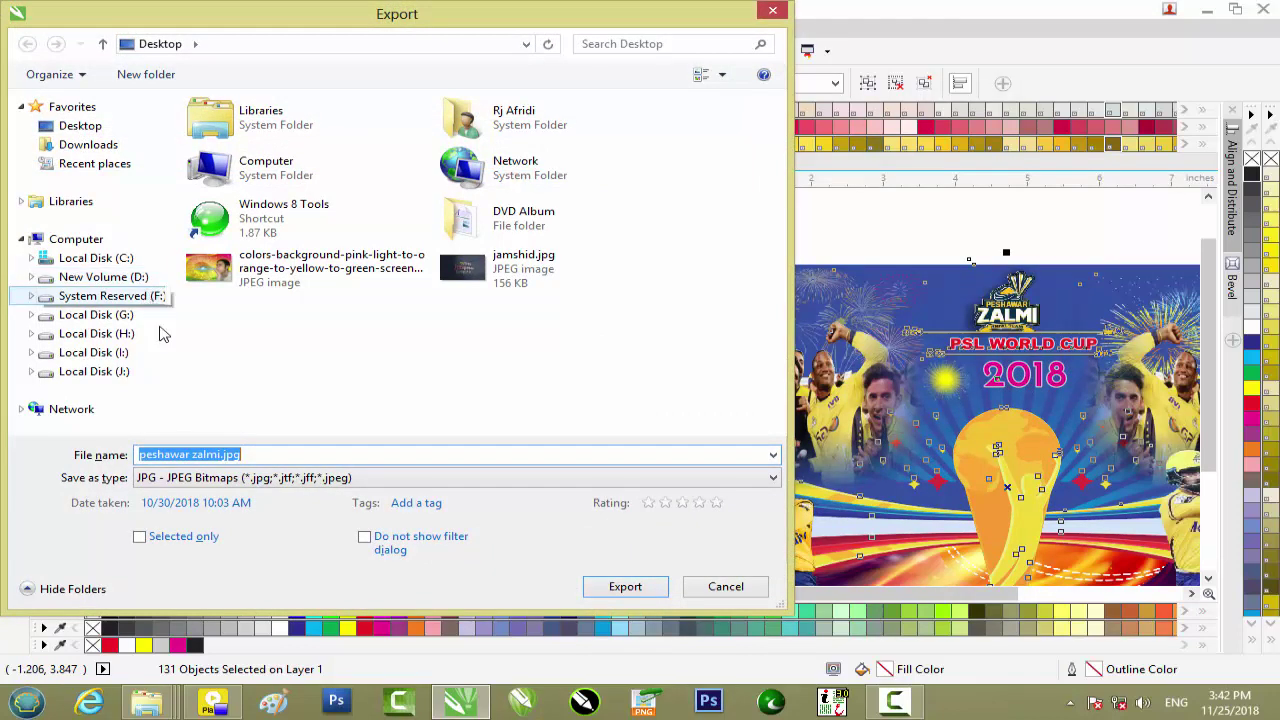
left_click(623, 588)
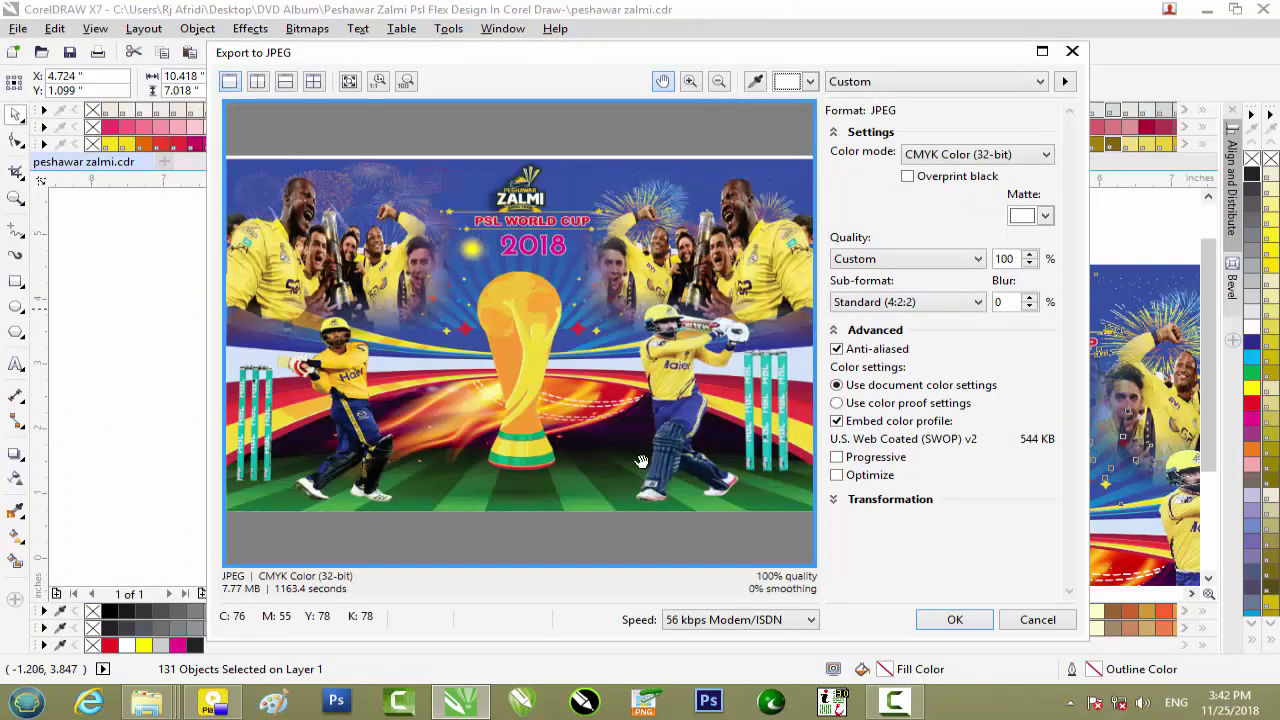
left_click(935, 621)
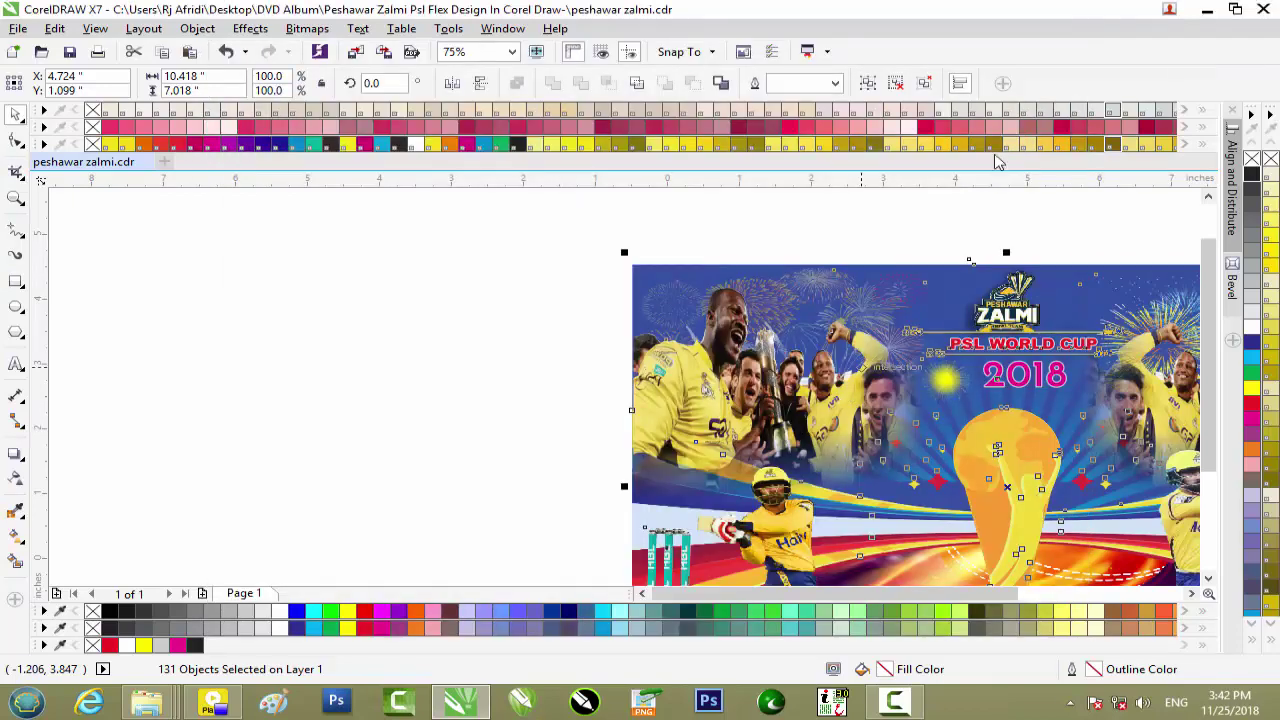
Step: Switch to the desktop, open the exported peshawar zalmi.jpg in Windows Photo Viewer to check the banner, and close it
left_click(1209, 12)
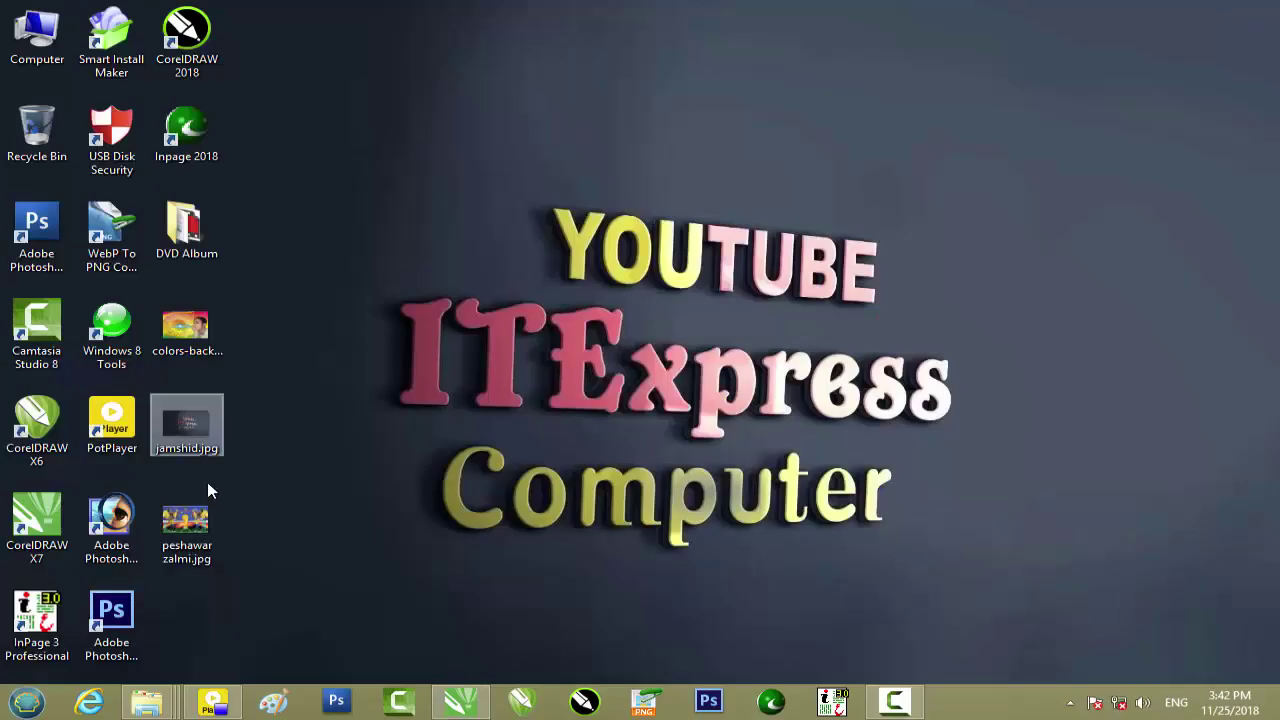
double_click(186, 525)
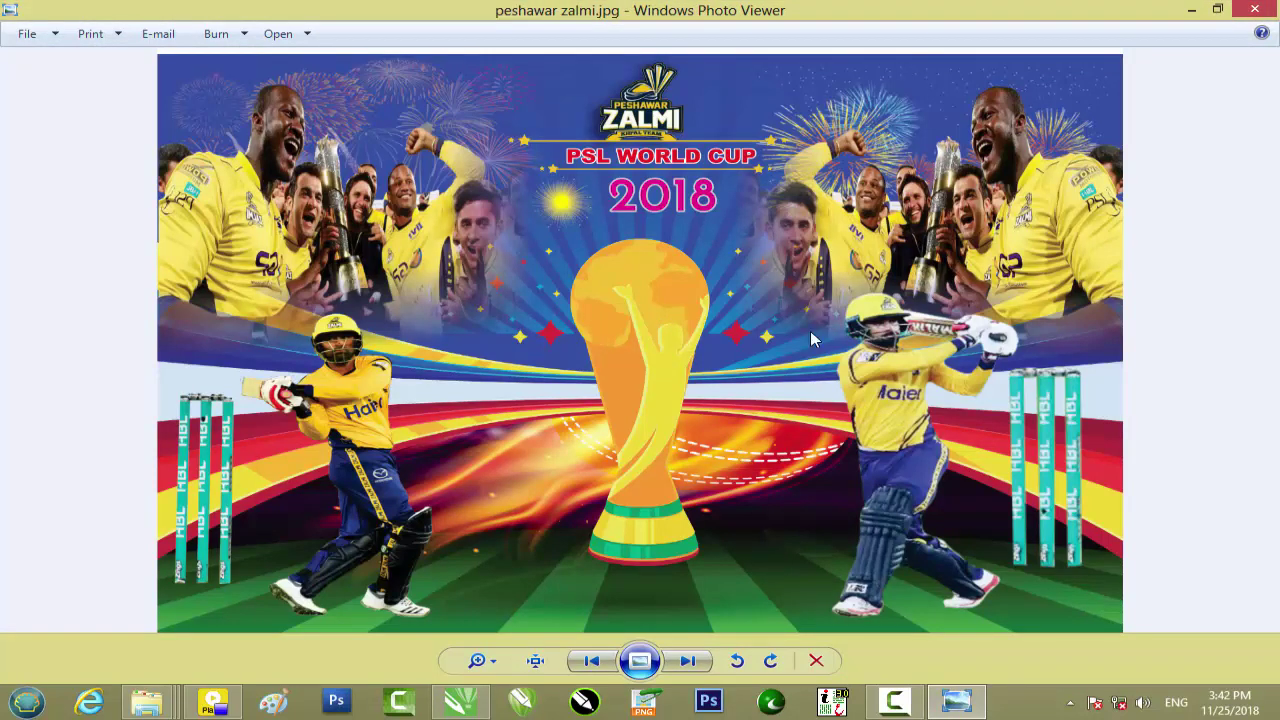
left_click(1255, 10)
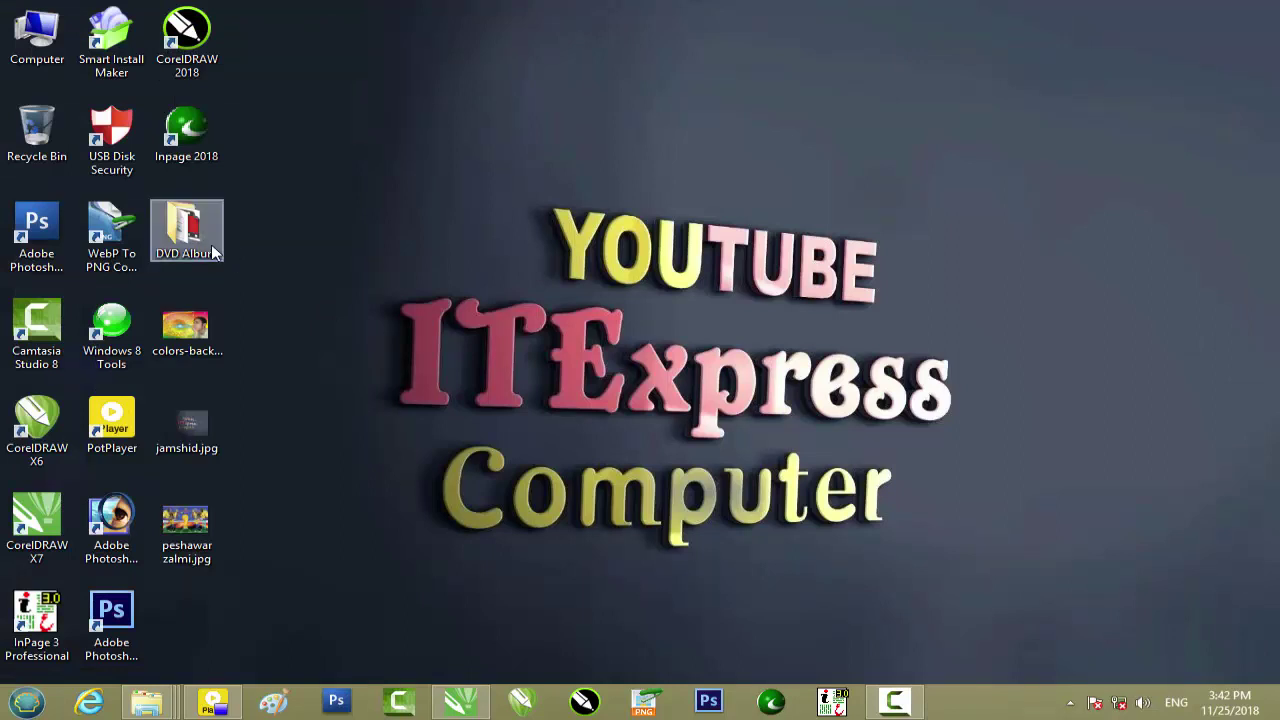
Step: View the contents of the Peshawar Zalmi Psl Flex Design In Corel Draw- folder and minimise its window
mouse_move(168, 688)
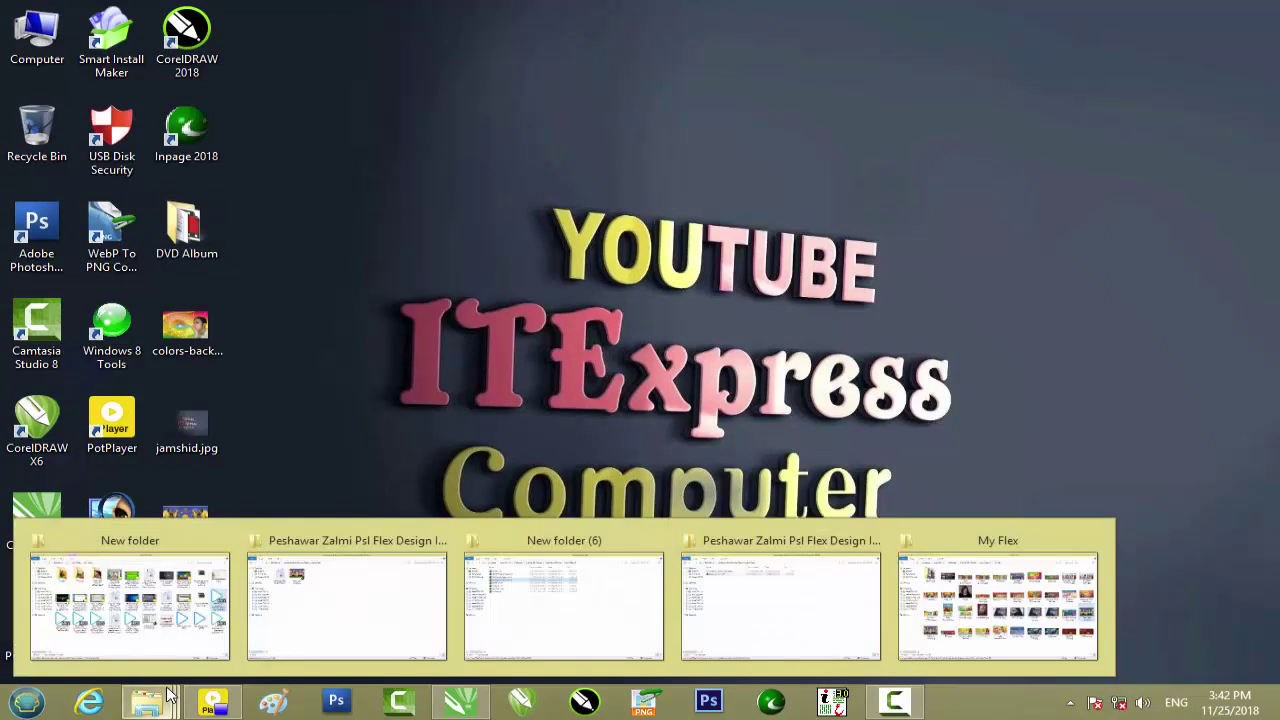
left_click(331, 610)
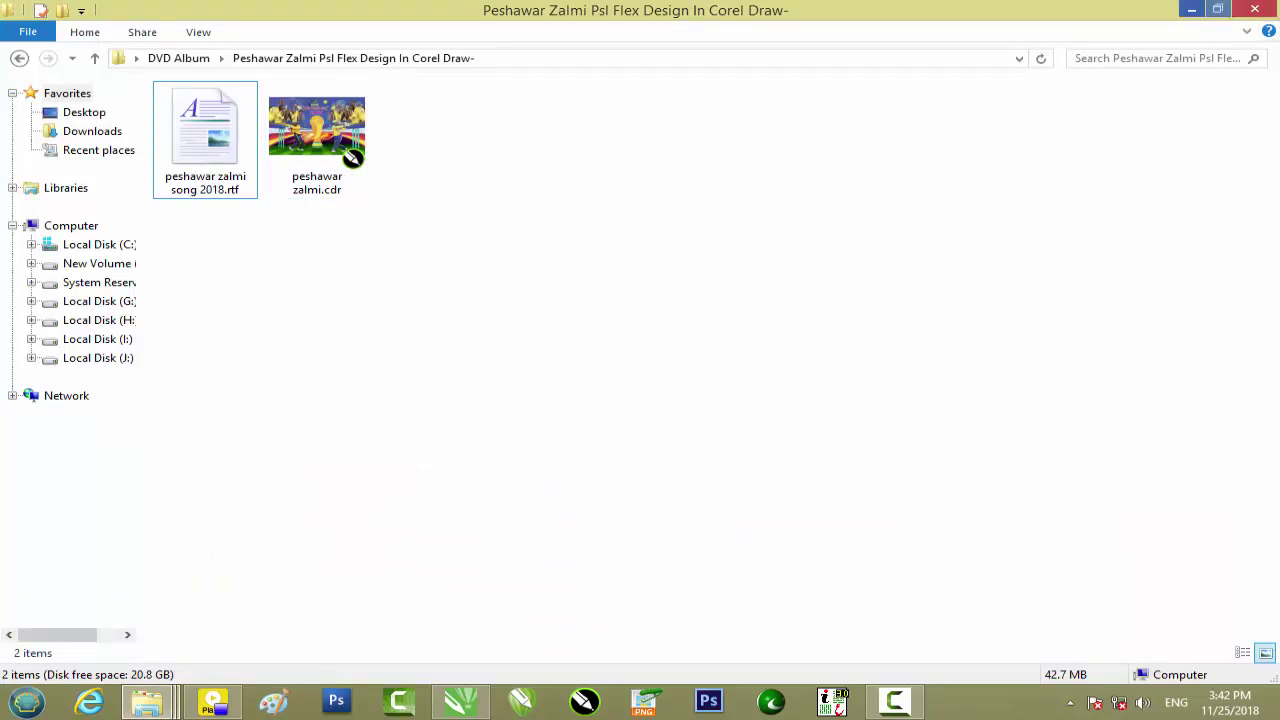
left_click(1191, 12)
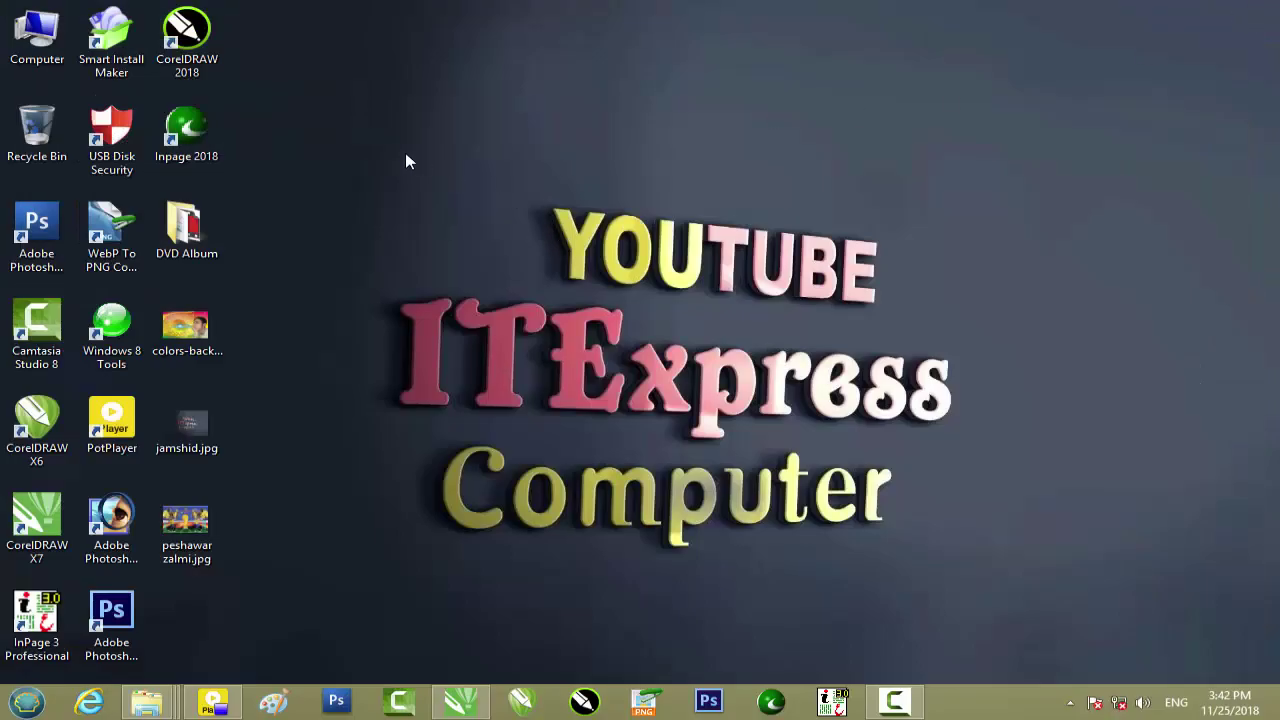